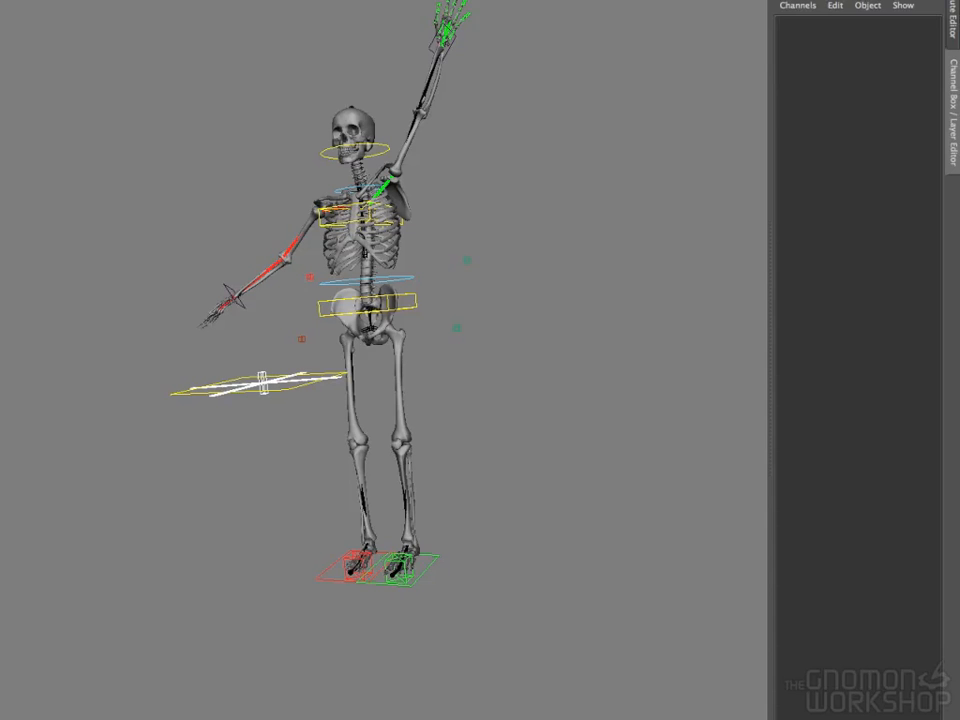
- Start a new empty scene without saving the changes to the skeleton rig file
left_click(14, 0)
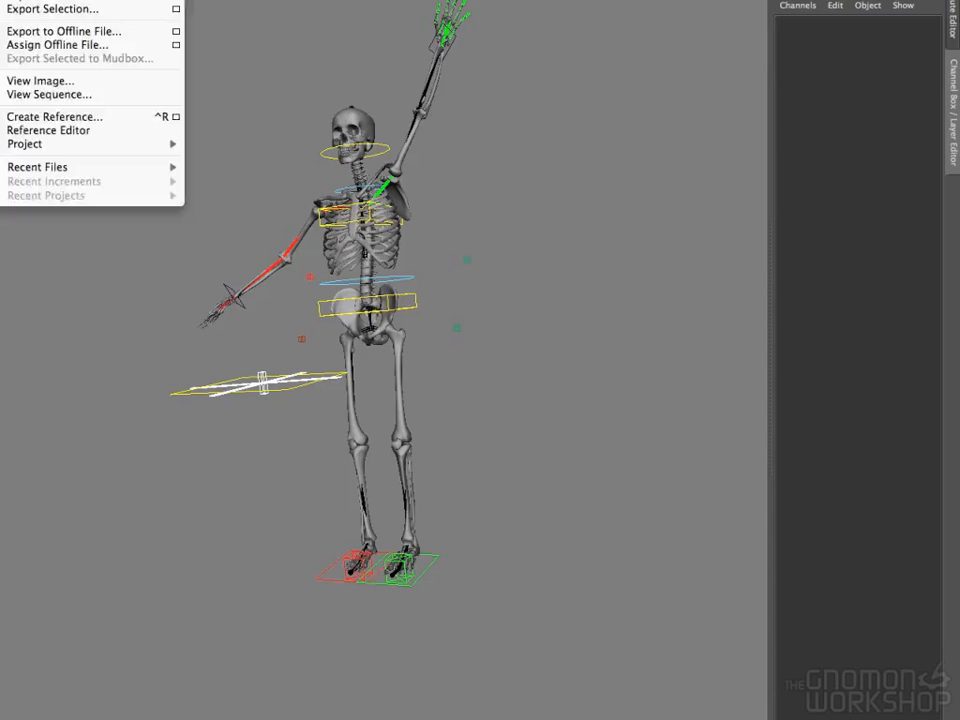
left_click(28, 0)
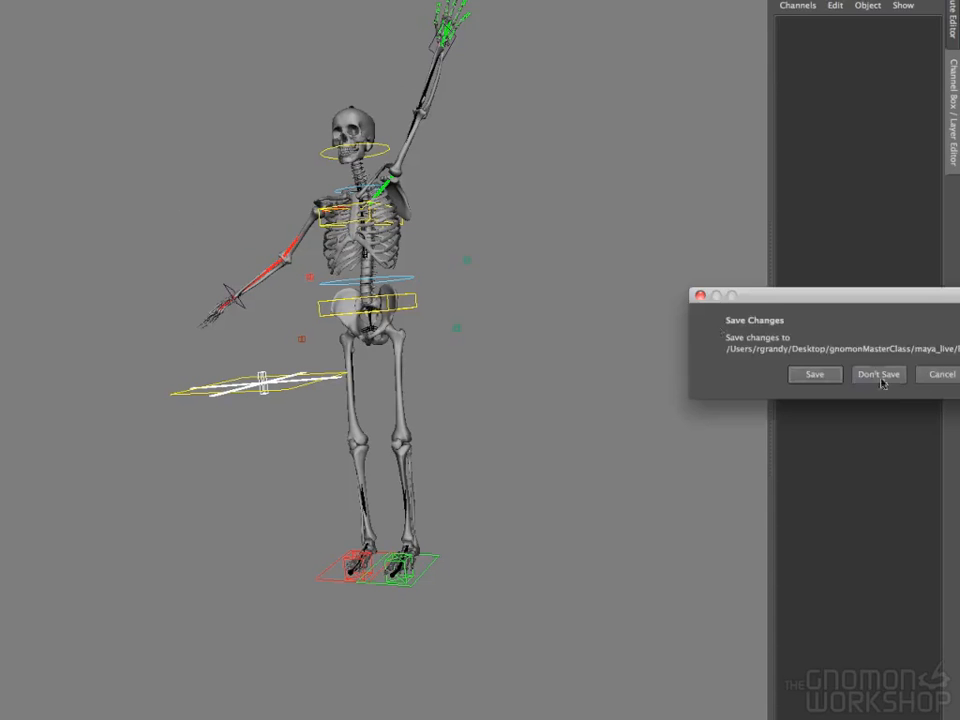
left_click(887, 383)
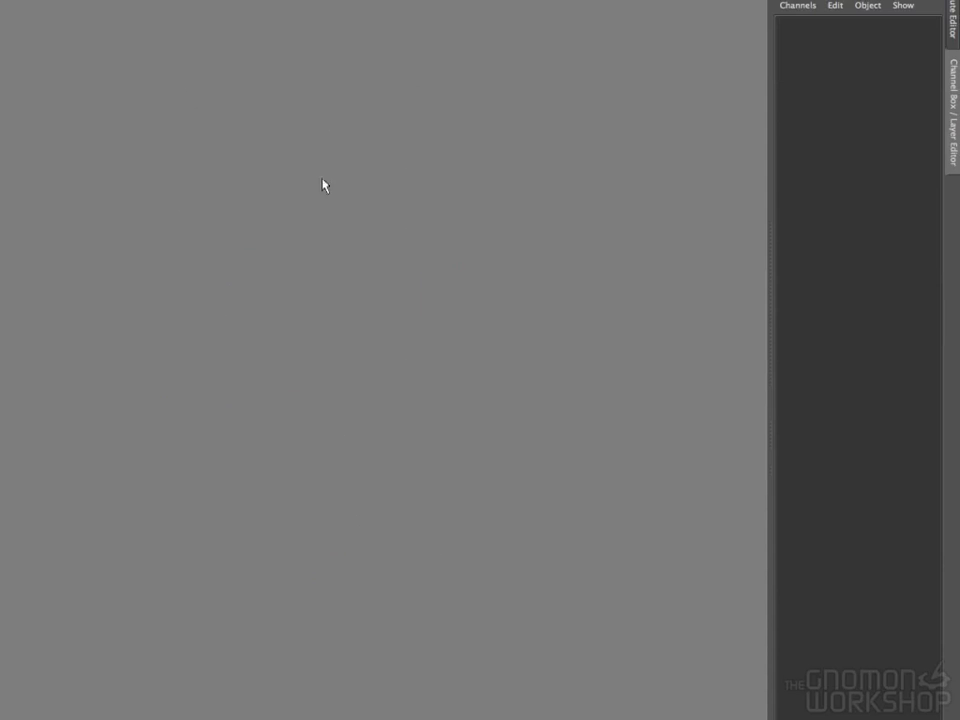
- Create a polygon cube and a polygon sphere at the origin of the empty scene
left_click(130, 0)
mouse_move(170, 0)
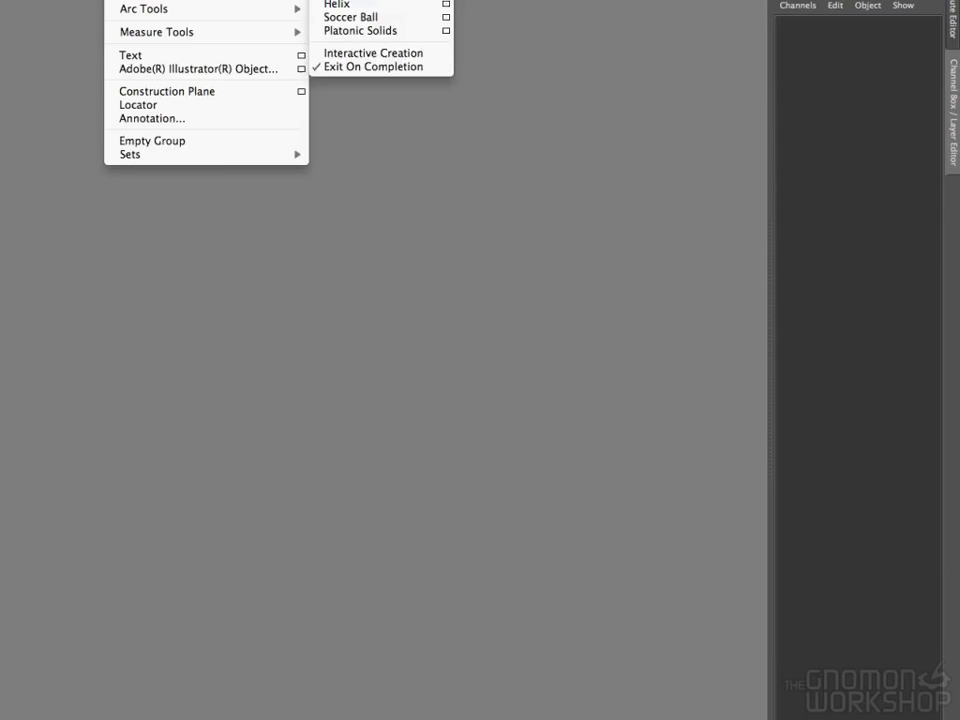
left_click(340, 0)
left_click(130, 0)
mouse_move(170, 0)
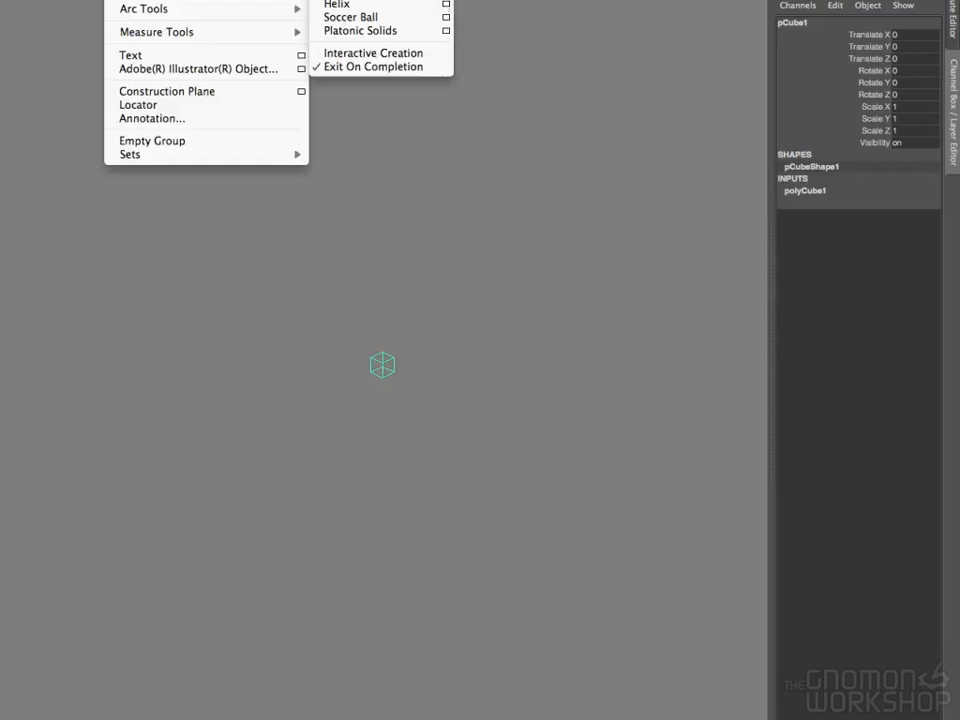
left_click(380, 0)
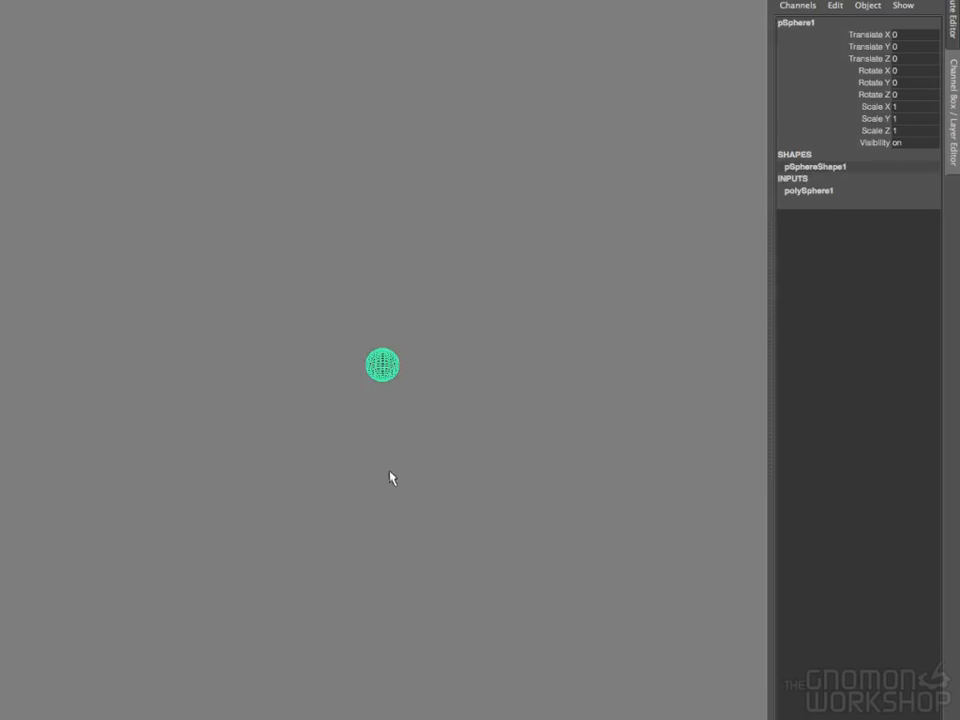
- Scale the sphere along X to about 0.098 so it becomes a flat disc
right_click_drag(392, 480, 523, 476, "alt")
right_click_drag(424, 454, 655, 474, "alt")
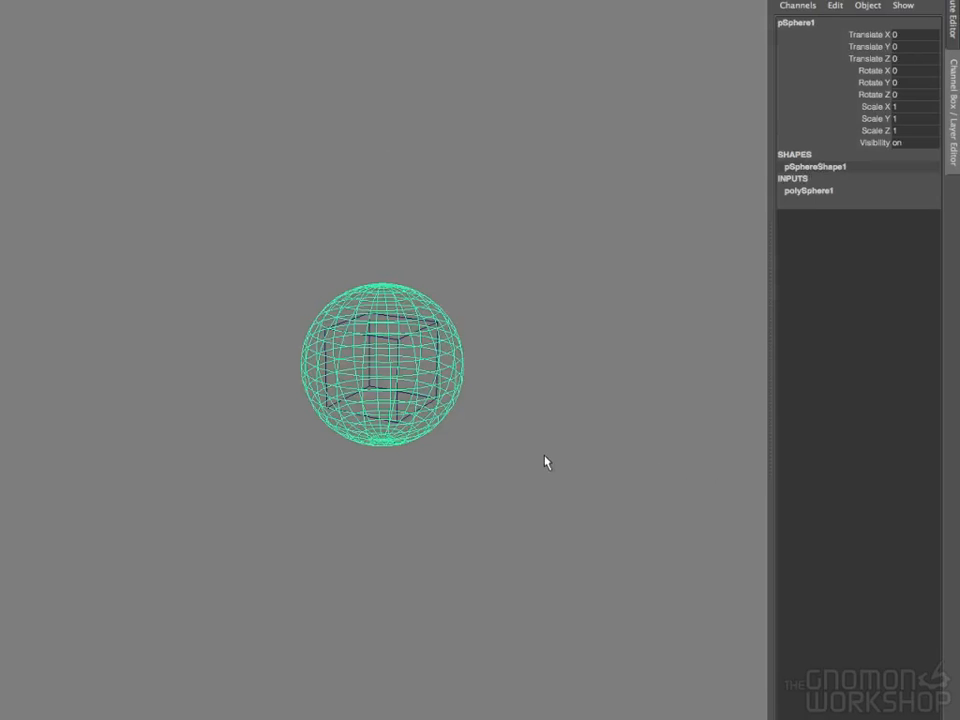
key("r")
left_click_drag(443, 378, 437, 422)
left_click(462, 443)
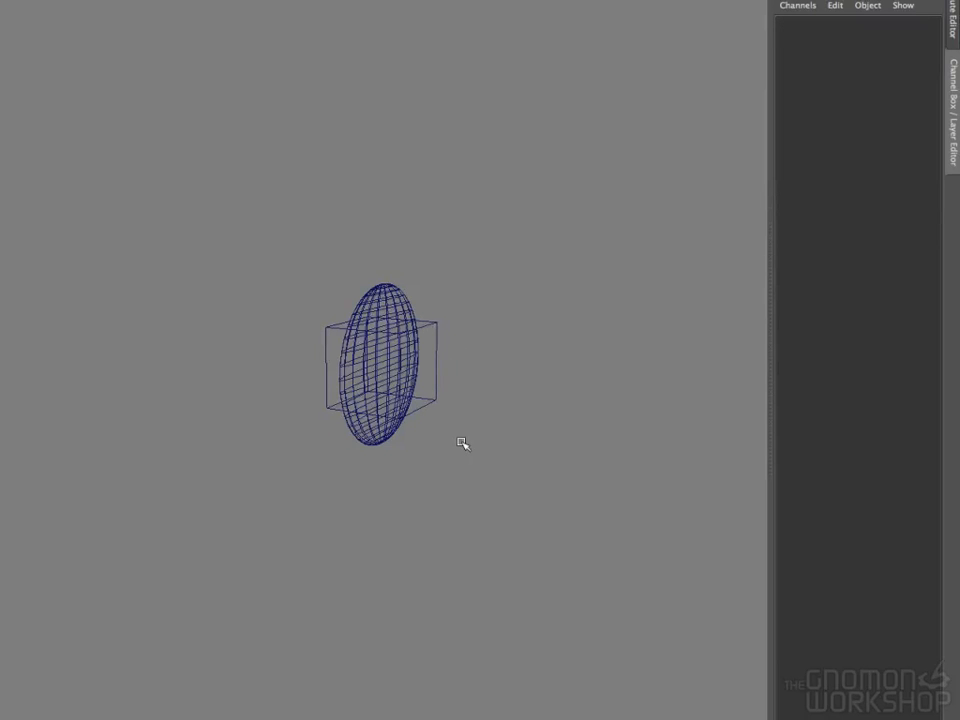
- Try rotating the cube about its Z axis, undo the rotation, and clear the selection
left_click(437, 352)
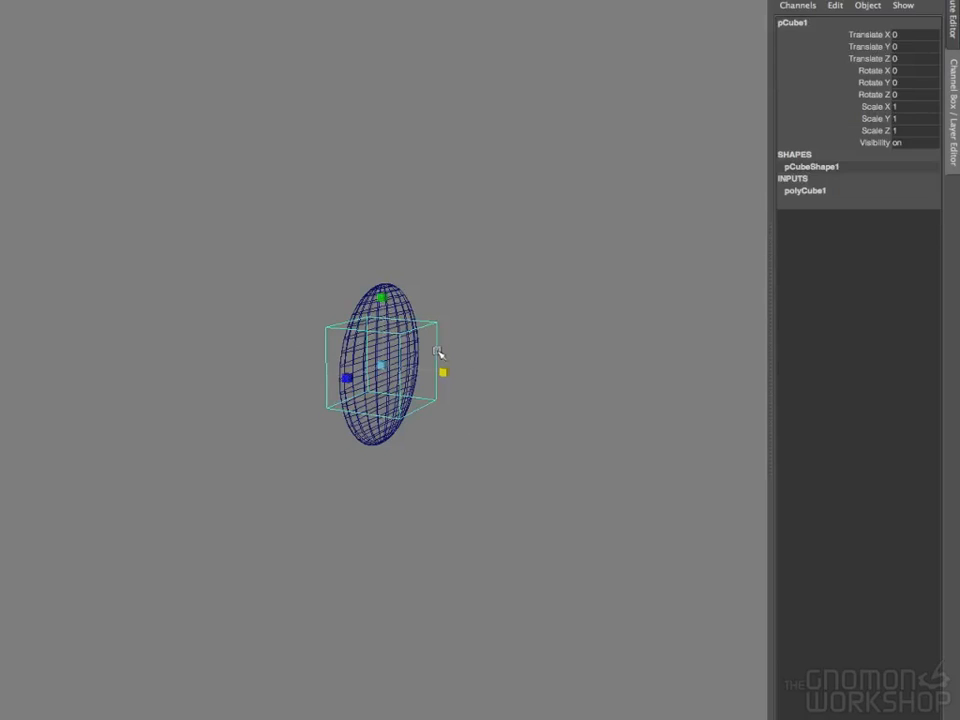
key("w")
key("e")
left_click_drag(431, 334, 430, 449)
key("ctrl+z")
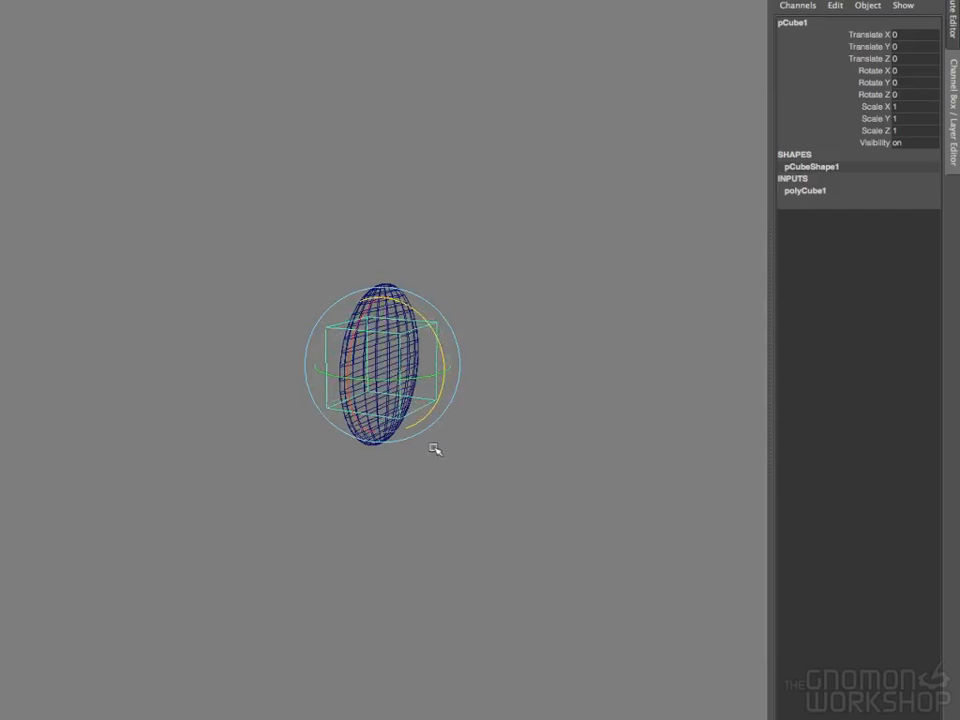
left_click(480, 372)
left_click(402, 300)
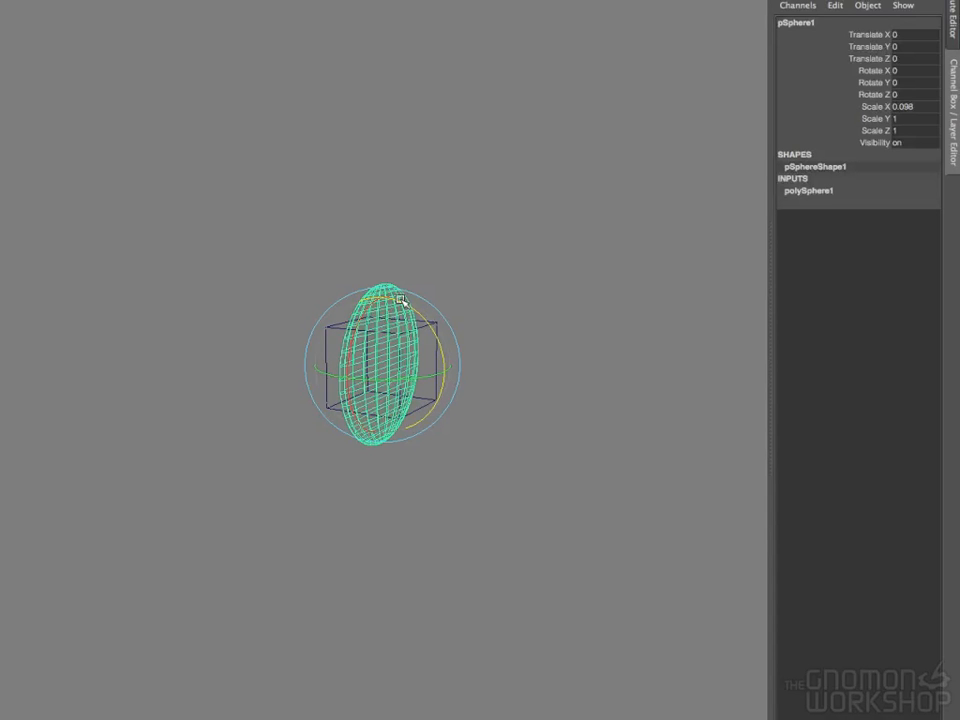
left_click(507, 273)
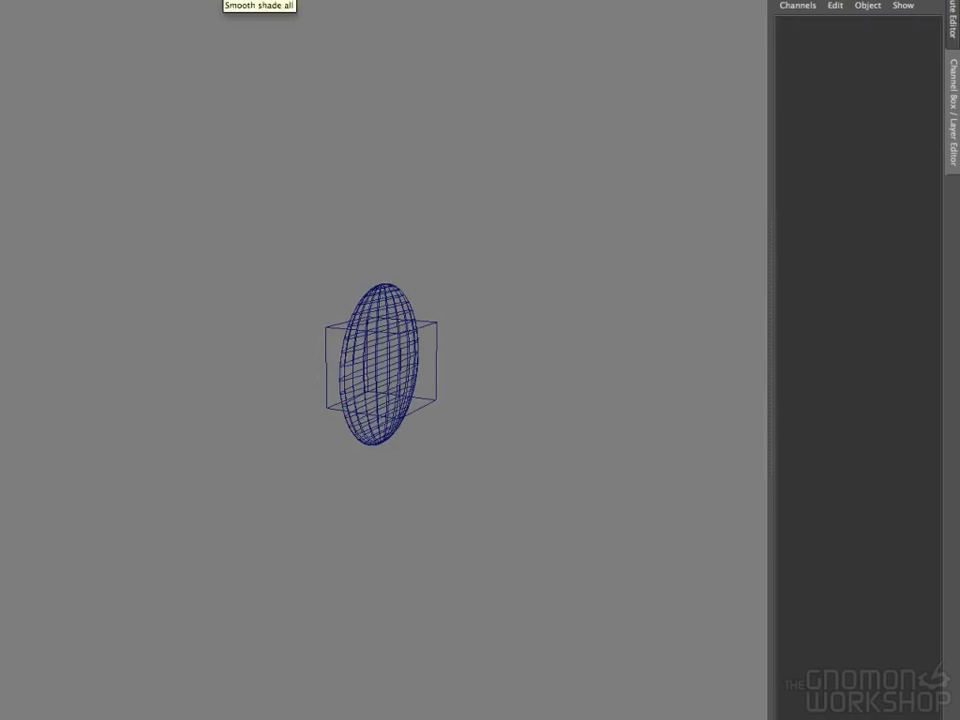
- Switch the workspace to the saved Persp/Outliner layout
left_click(214, 1)
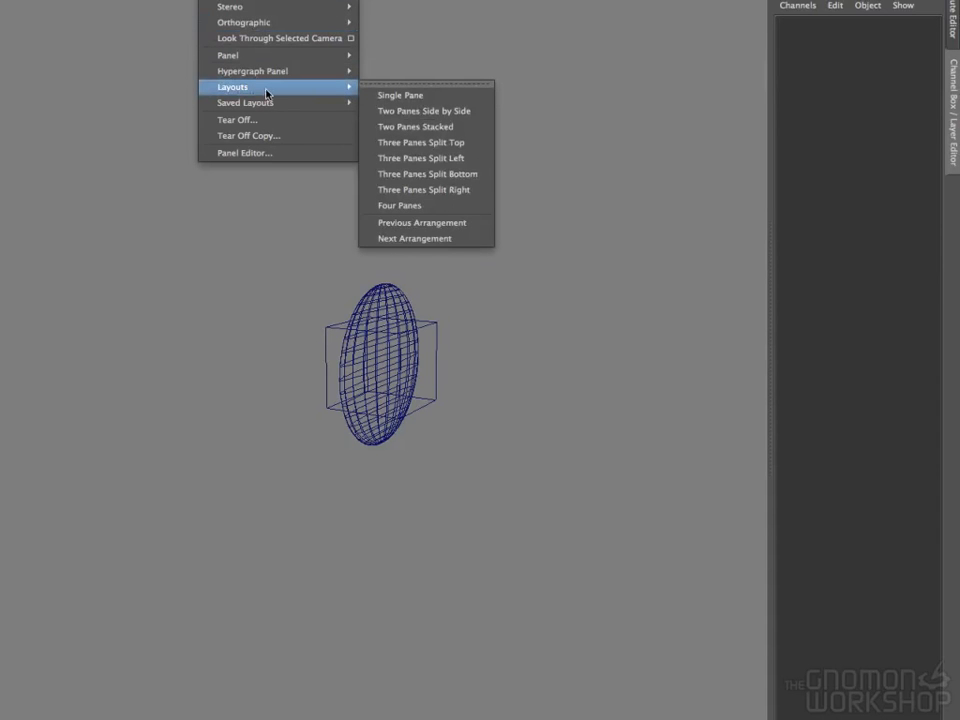
mouse_move(272, 102)
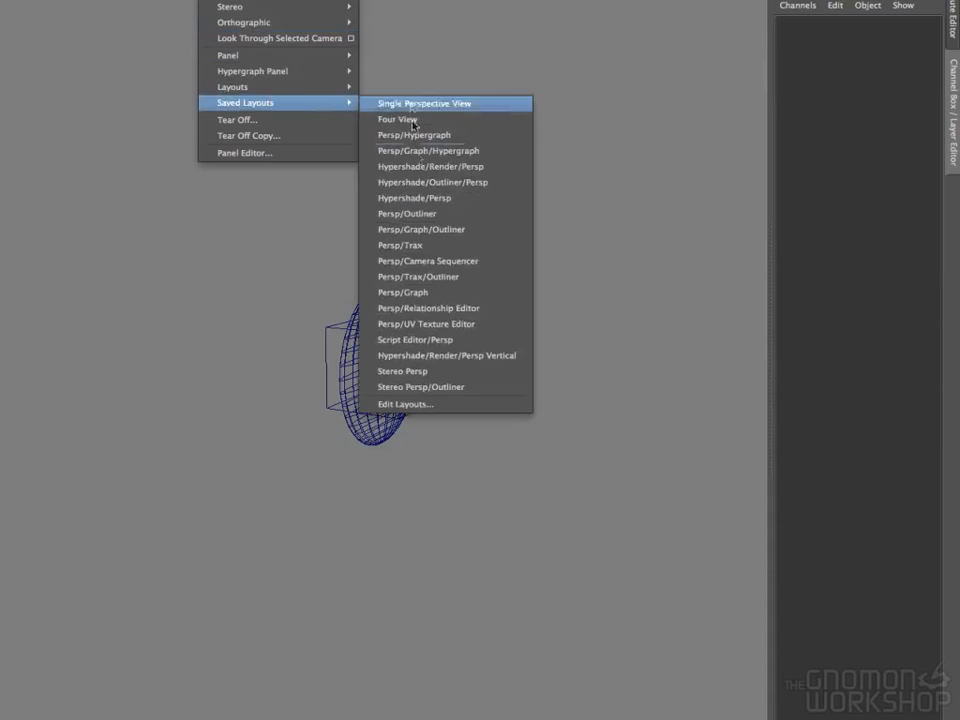
left_click(418, 214)
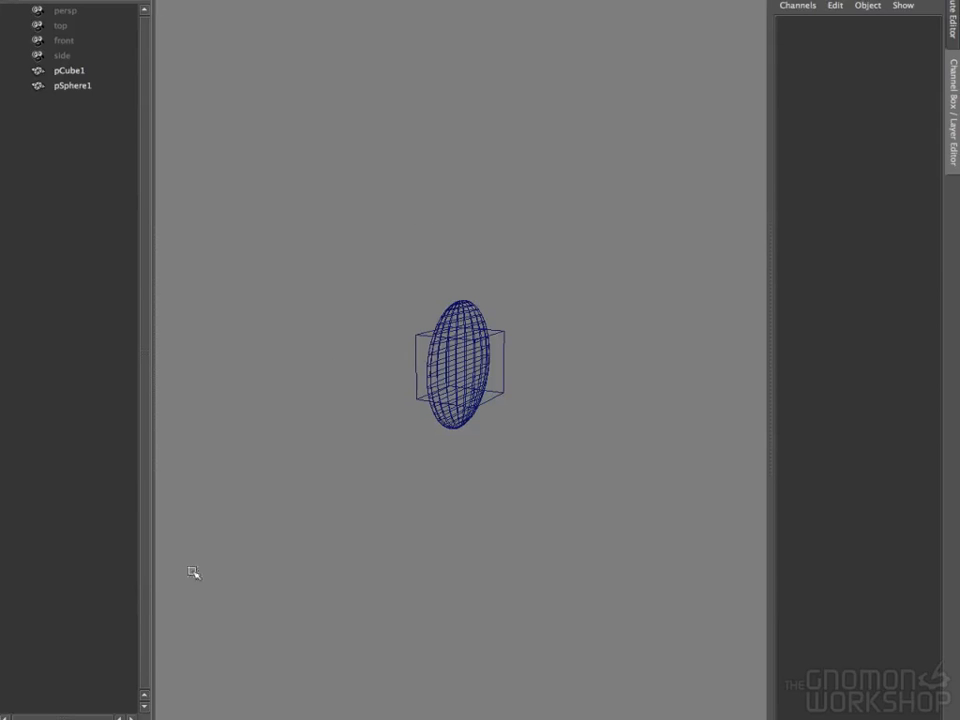
- Rename the cube as box and the flattened sphere as ball
left_click(70, 71)
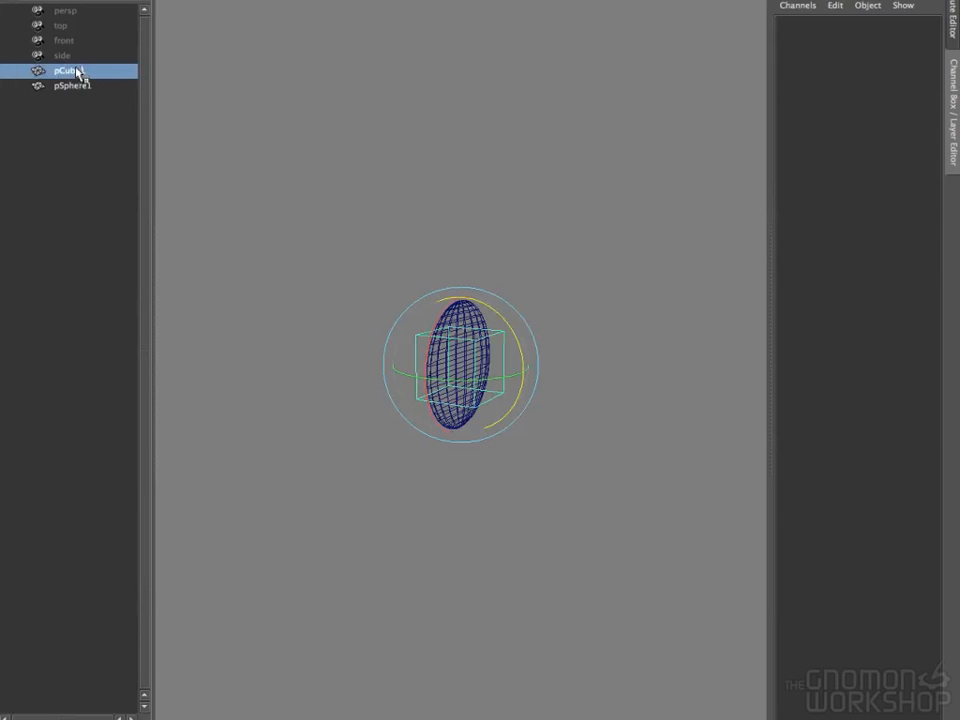
double_click(797, 22)
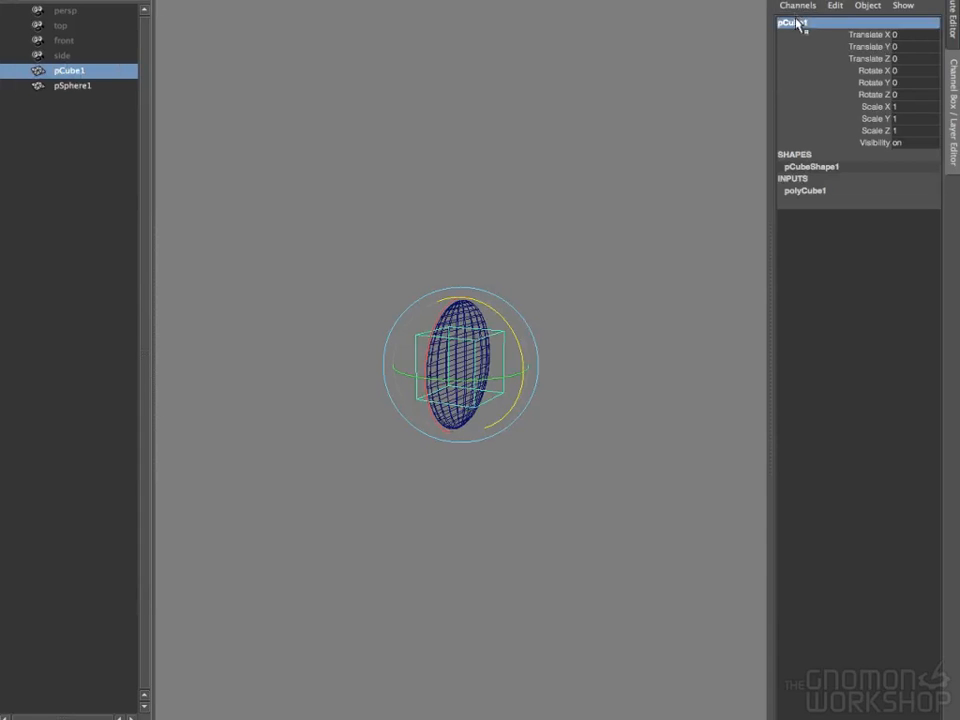
type("box")
key("Return")
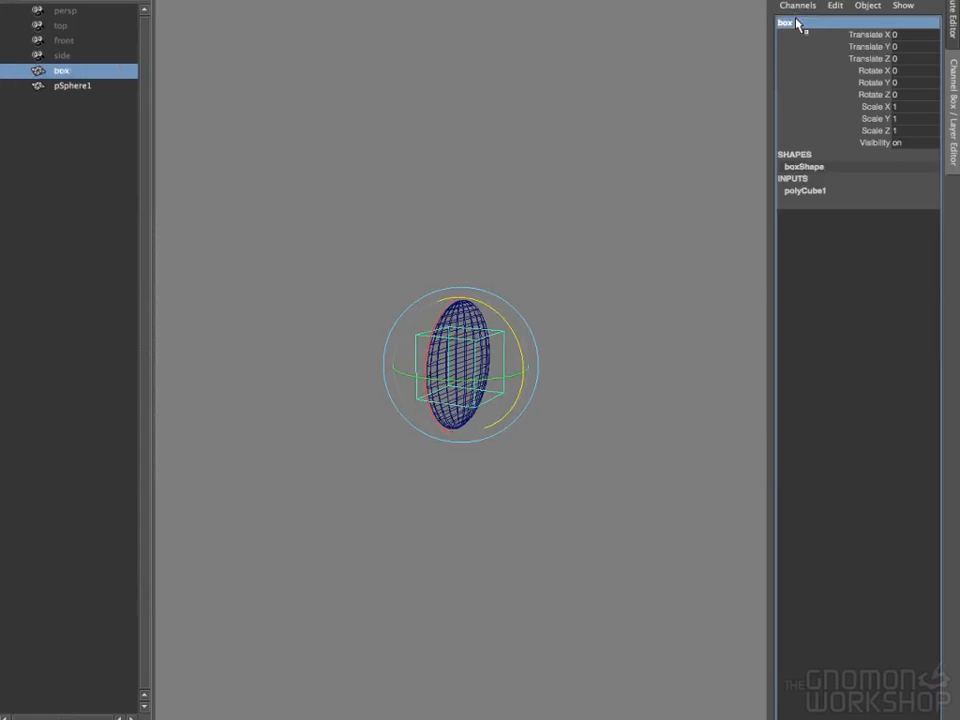
left_click(70, 86)
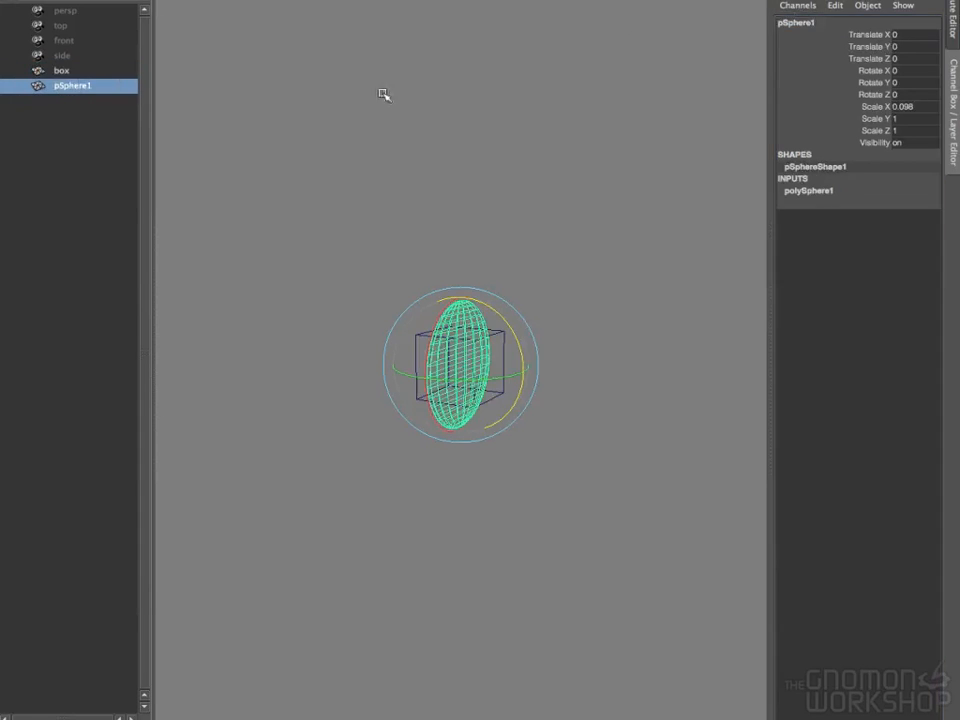
double_click(812, 22)
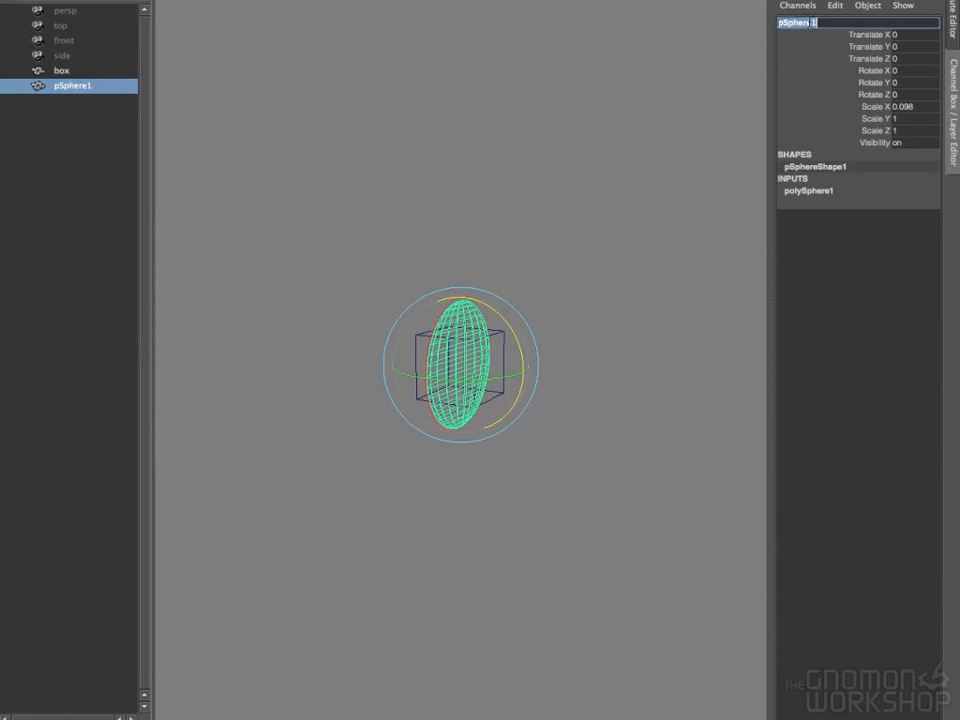
type("ball")
key("Return")
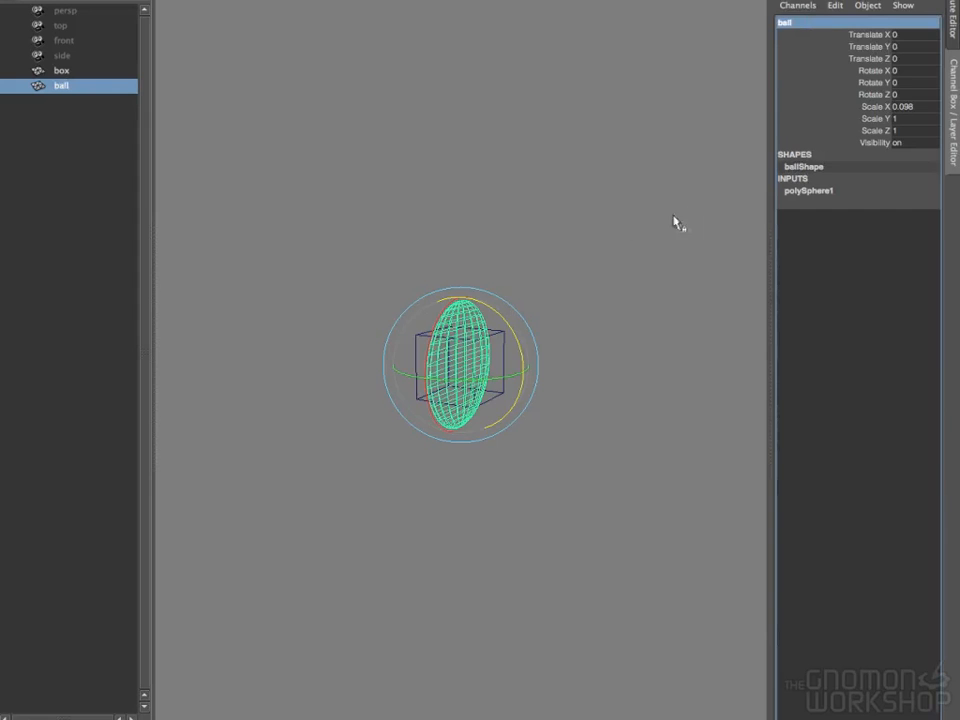
- Parent the ball under the box and expand the box's hierarchy to show its child
left_click_drag(577, 256, 611, 249, "alt")
left_click(606, 261)
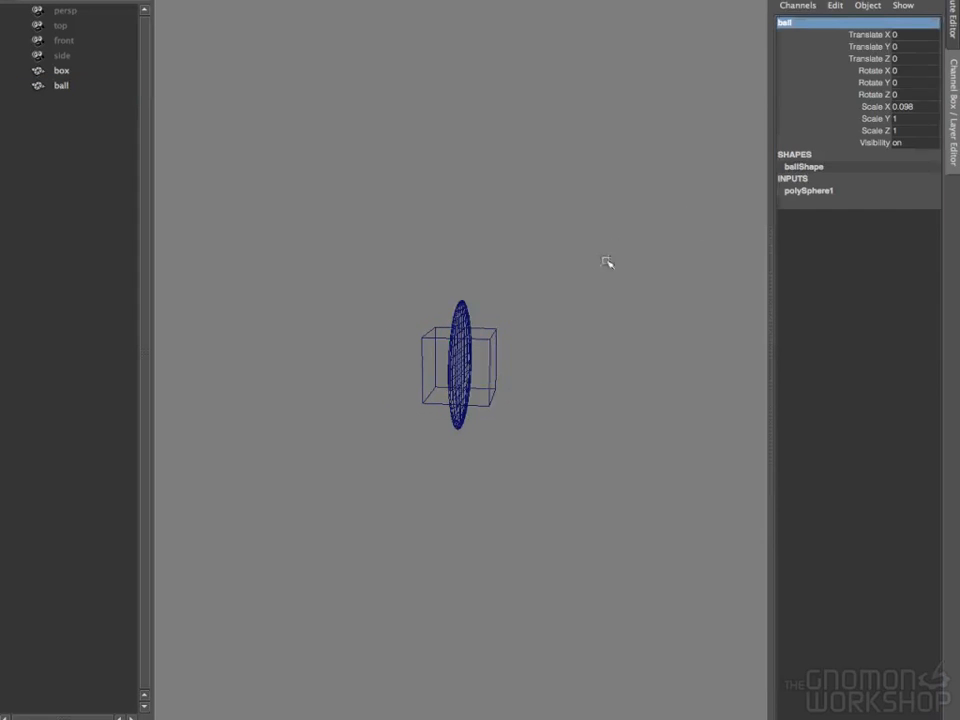
left_click(486, 342)
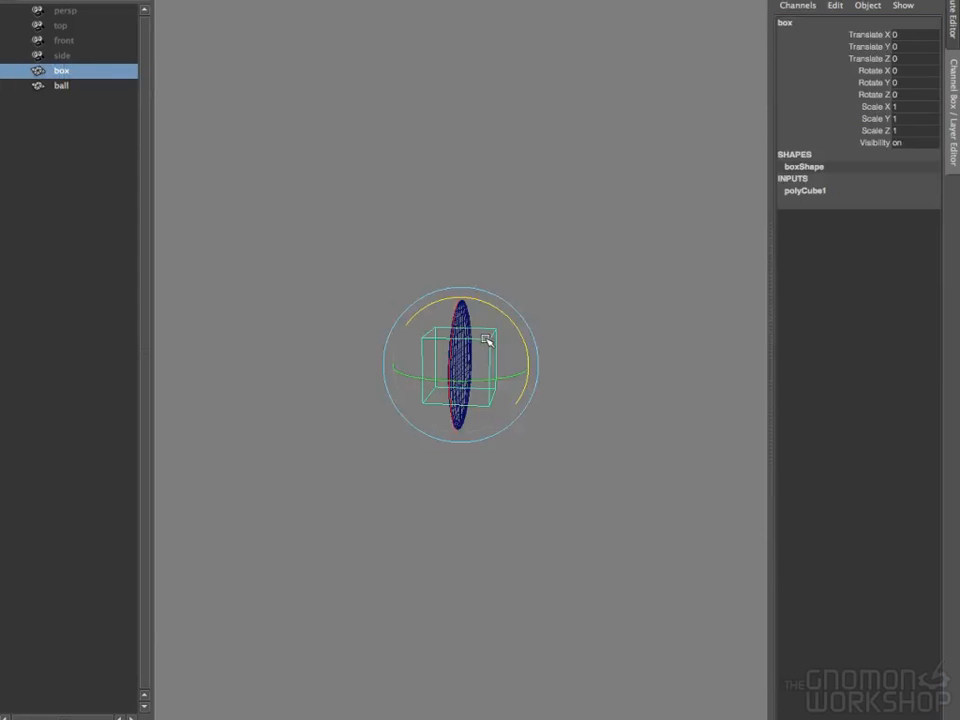
key("w")
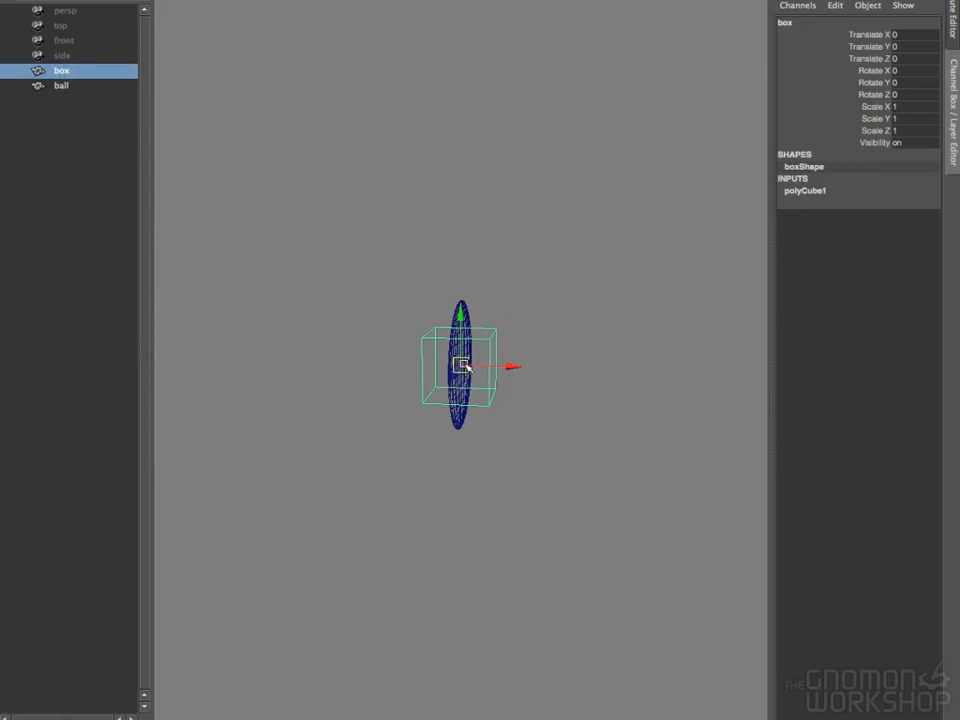
left_click(70, 87)
middle_click_drag(70, 87, 100, 71)
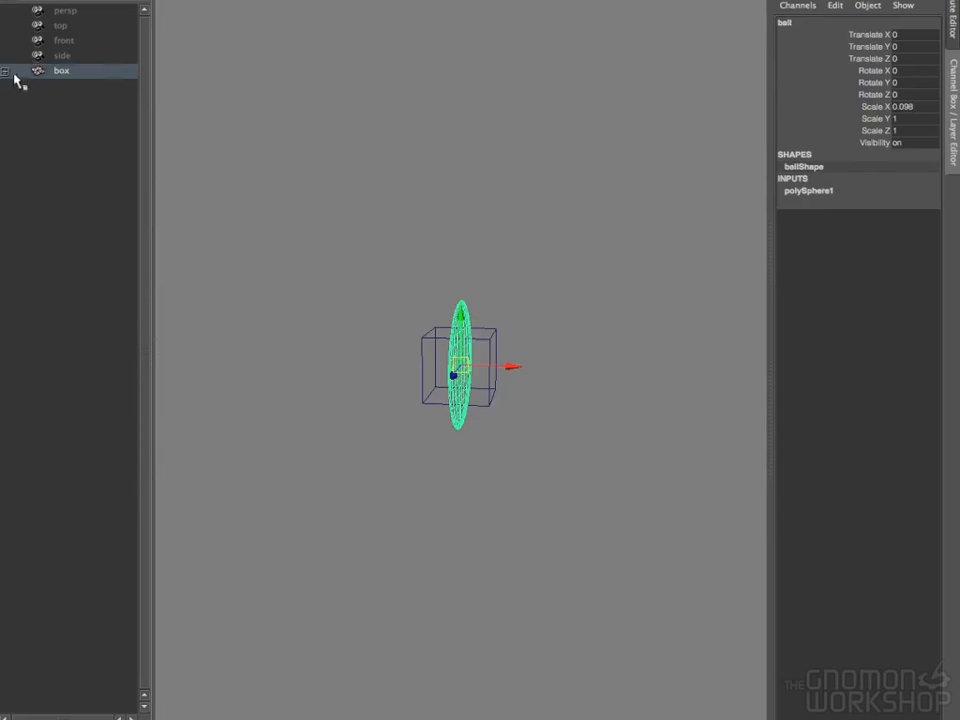
left_click(12, 73)
double_click(12, 74)
left_click(6, 72)
left_click(5, 72)
left_click(496, 314)
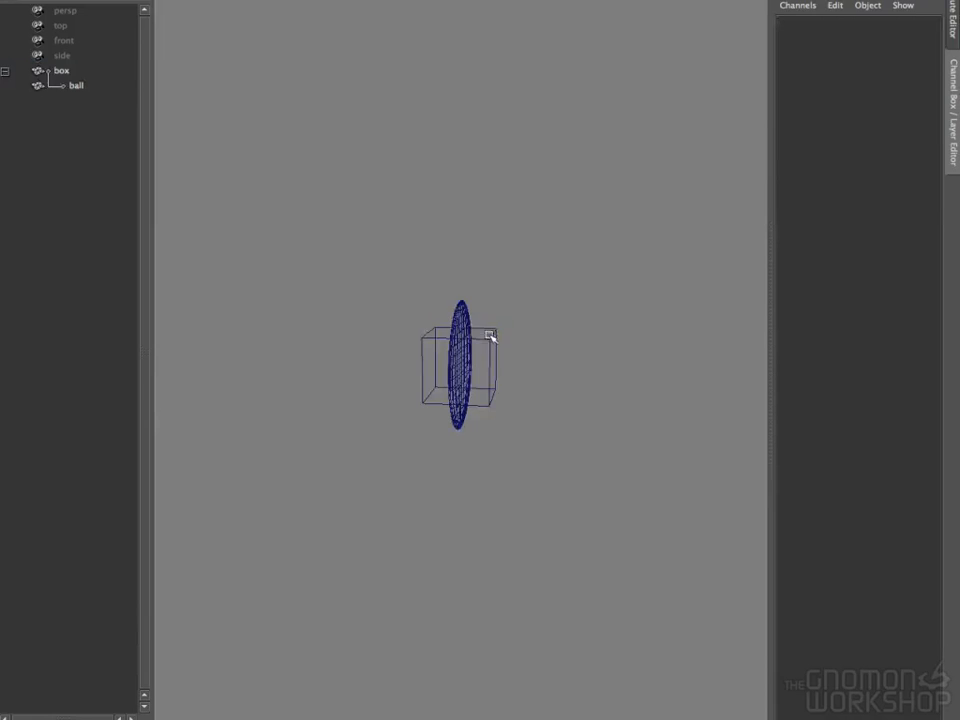
- Try rotating the box together with its child ball, and clear the selection
left_click(490, 337)
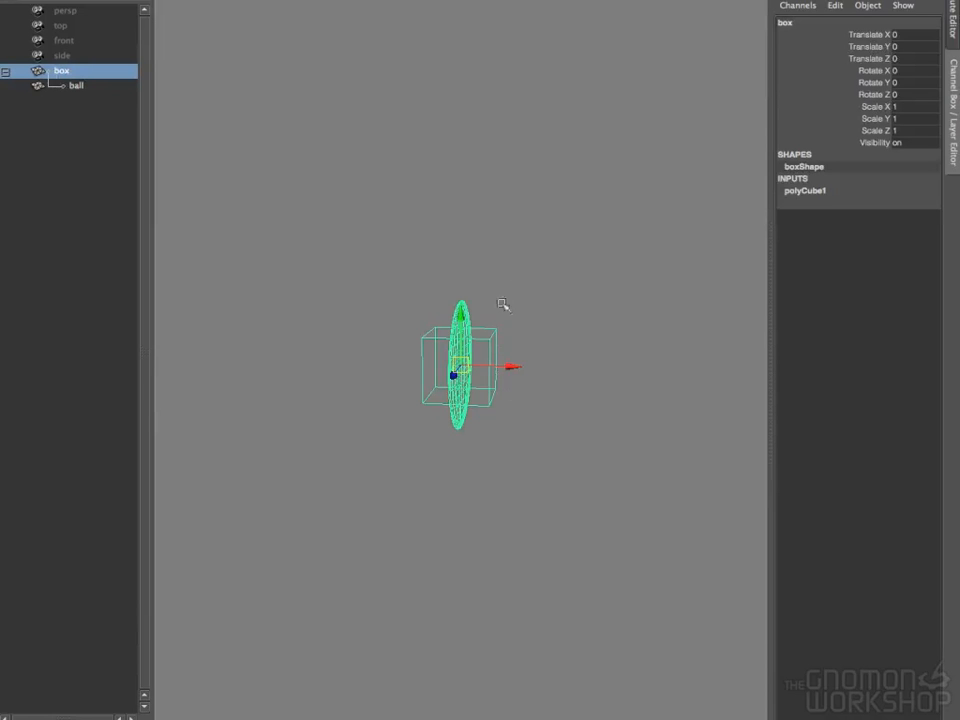
key("e")
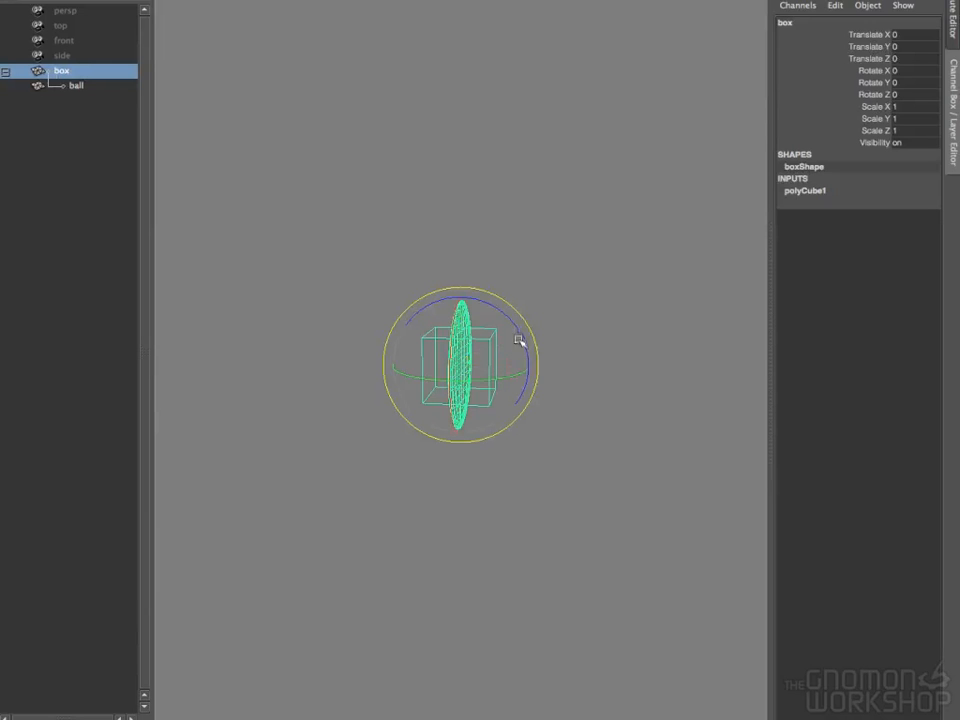
mouse_move(521, 326)
left_mouse_down()
mouse_move(502, 316)
mouse_move(508, 336)
mouse_move(520, 333)
left_mouse_up()
left_click(566, 314)
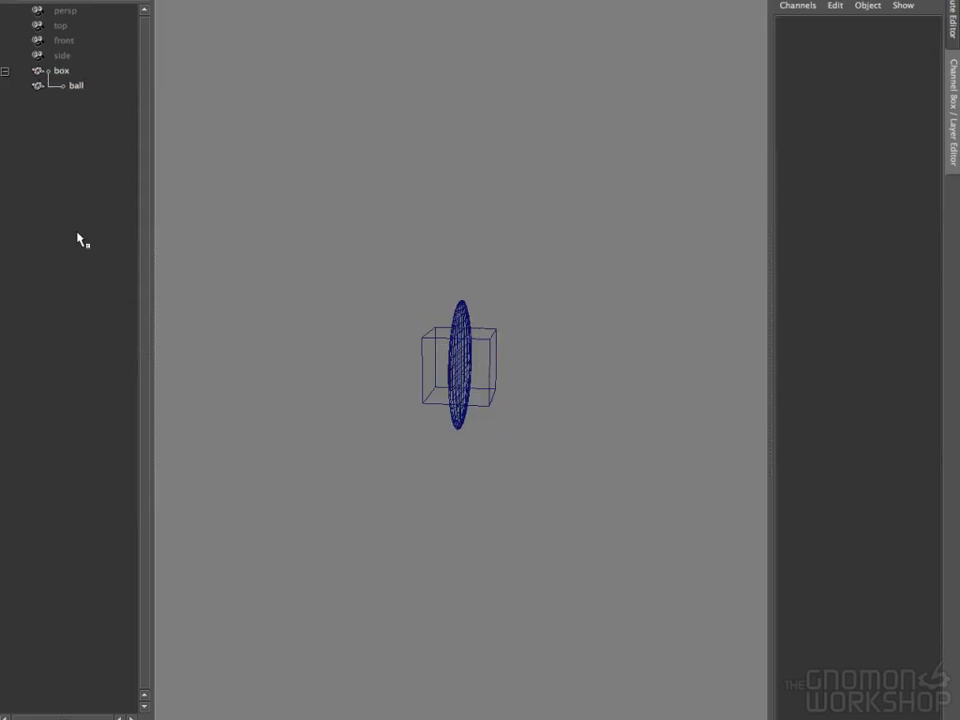
- Unparent the ball from the box and clear the selection
left_click(82, 88)
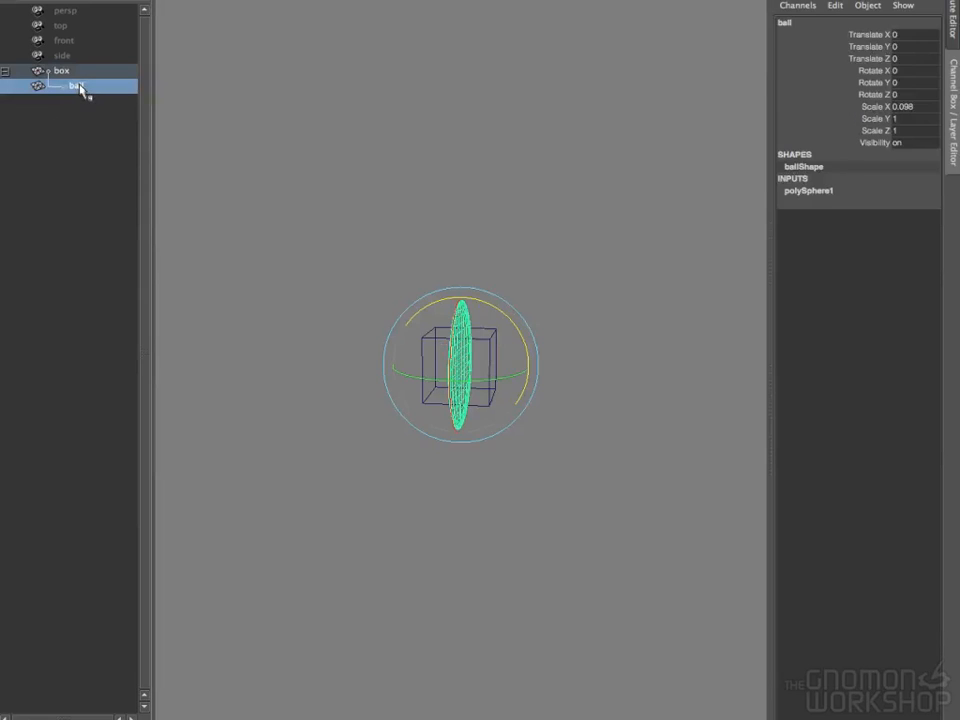
key("shift+p")
left_click(364, 200)
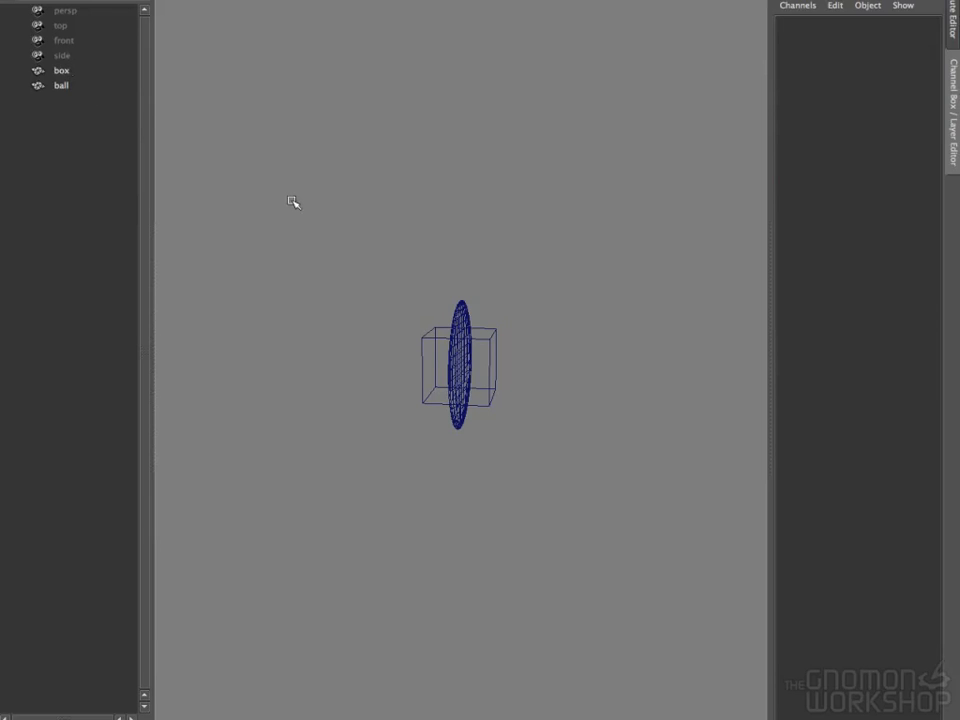
- Create an empty group named neg and parent it under the box
key("ctrl+g")
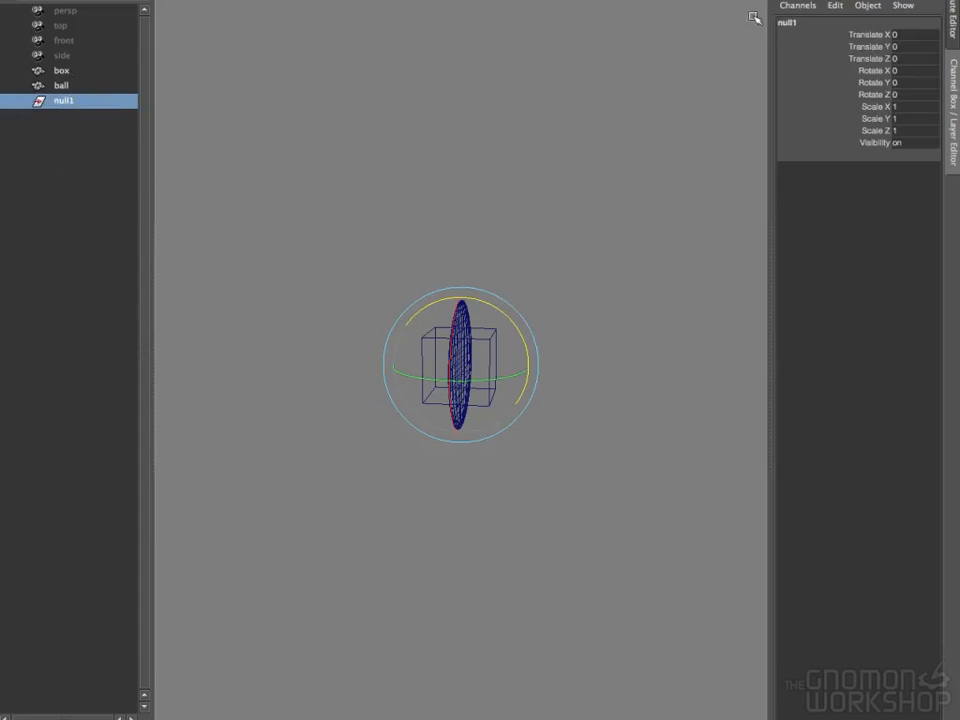
left_click(792, 23)
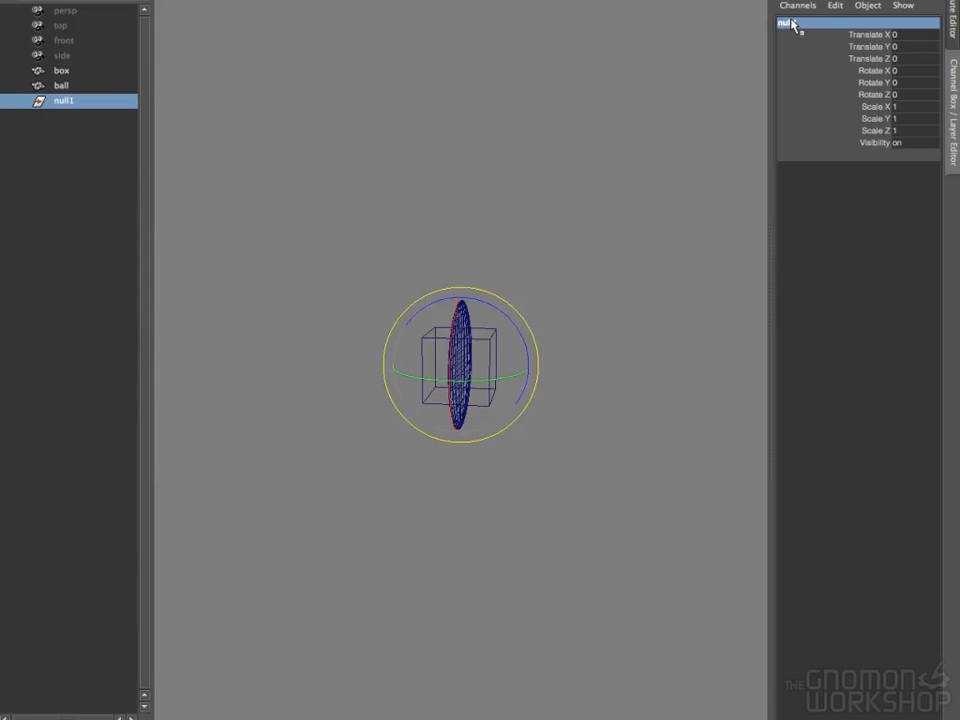
double_click(793, 23)
type("neg")
key("Return")
middle_click_drag(62, 104, 78, 73)
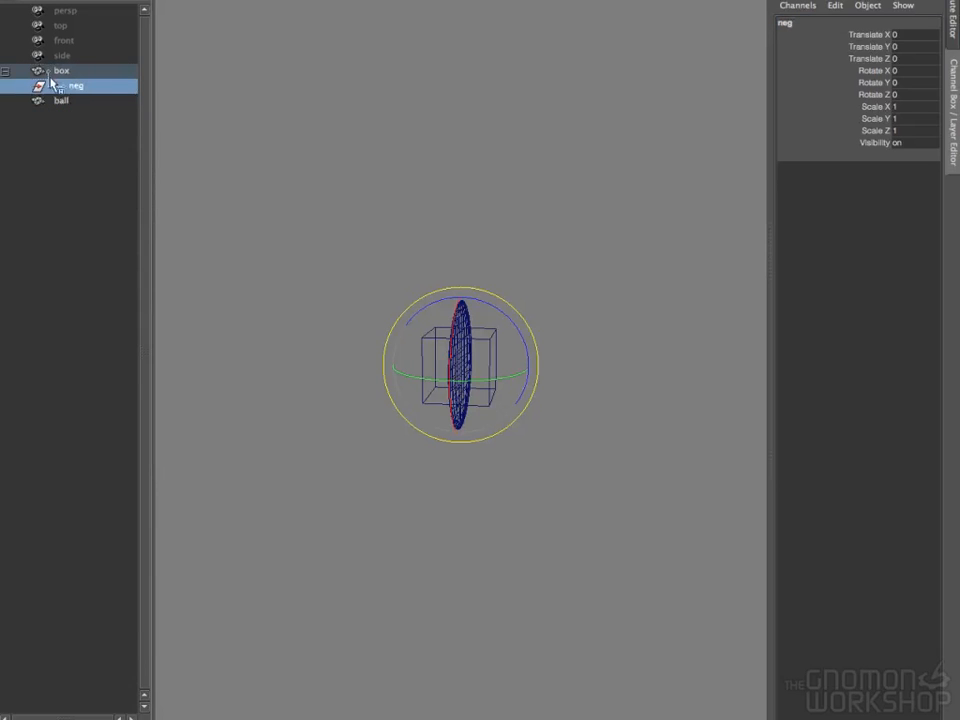
left_click(62, 72)
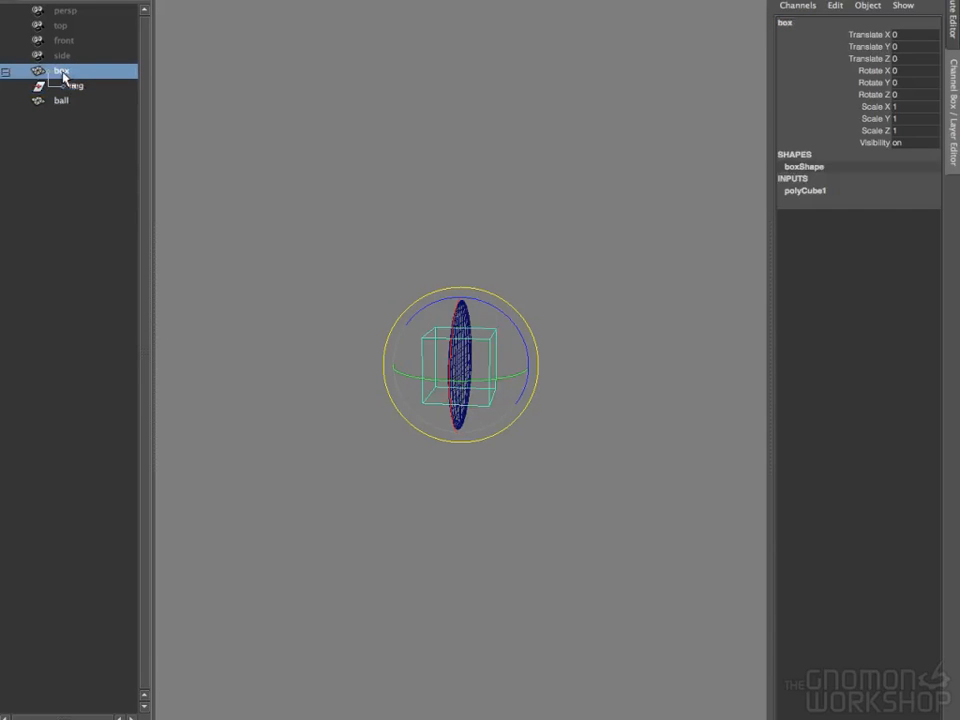
- Open the Hypershade, move it up over the viewport and show only its work area
left_click(76, 87)
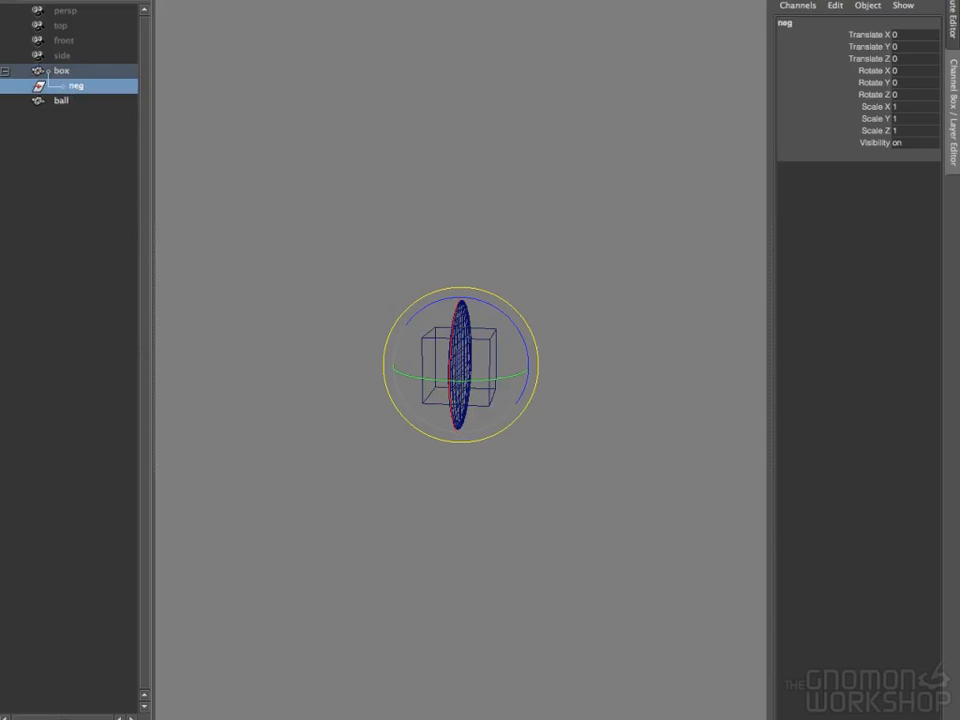
left_click(228, 0)
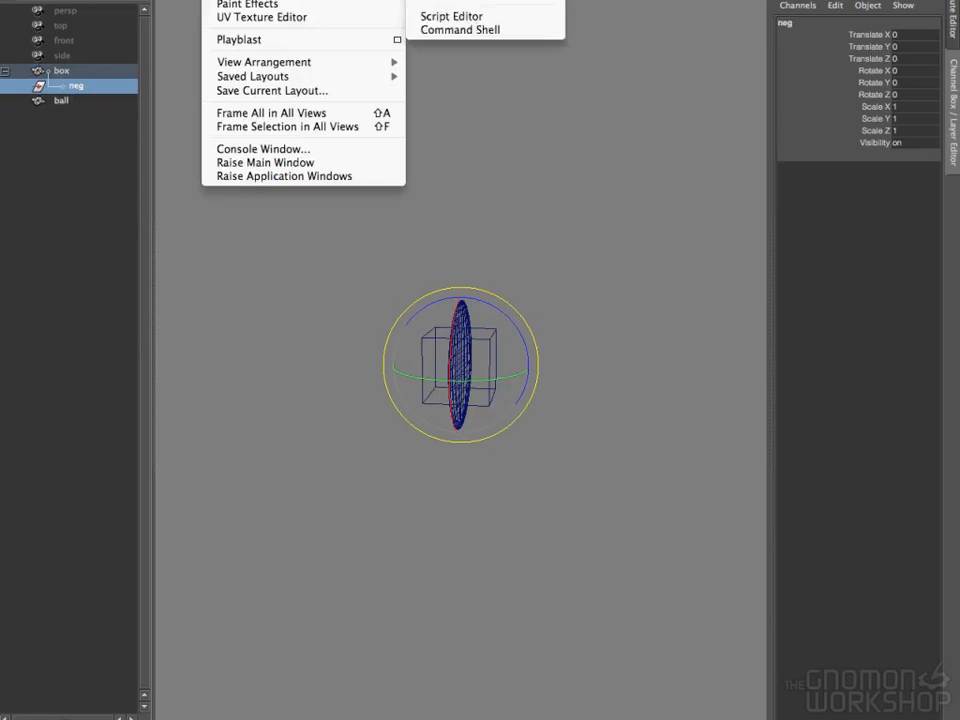
mouse_move(300, 0)
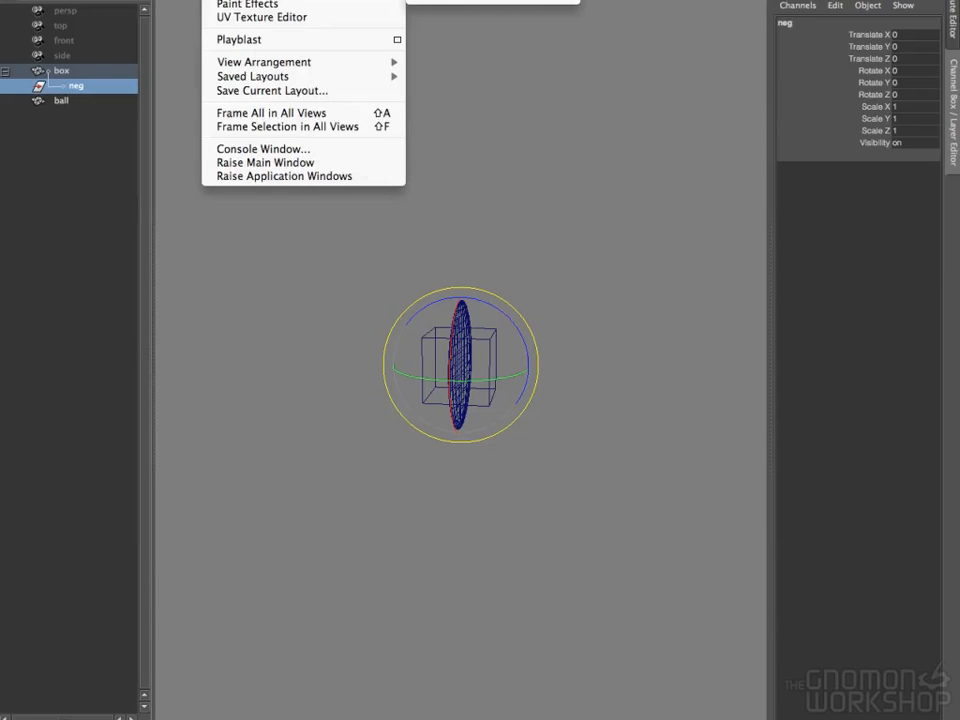
left_click(492, 1)
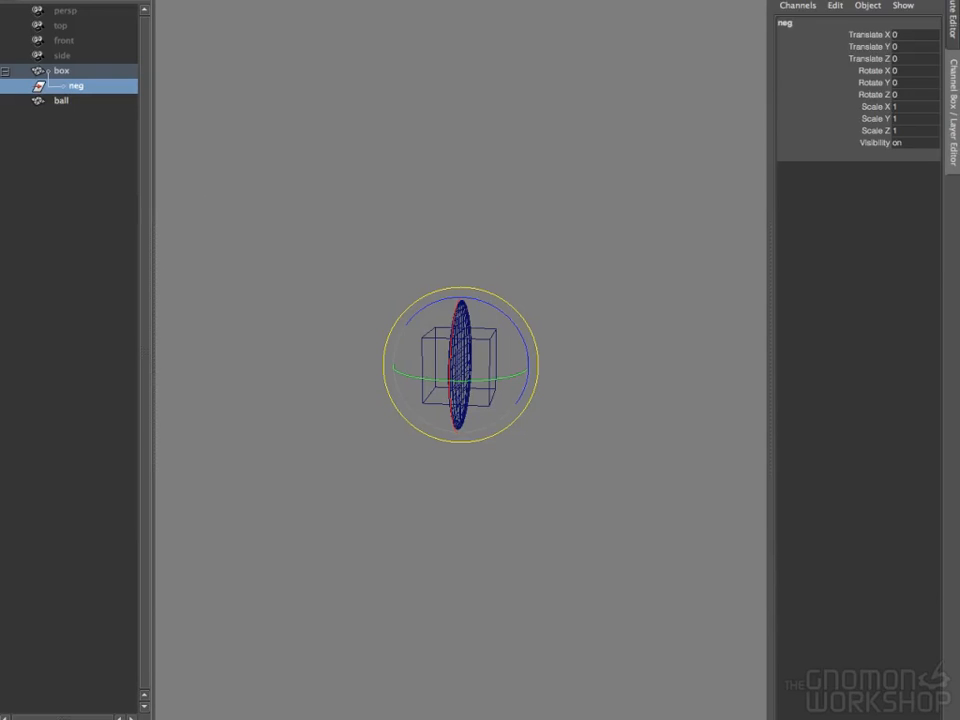
left_click_drag(647, 499, 643, 19)
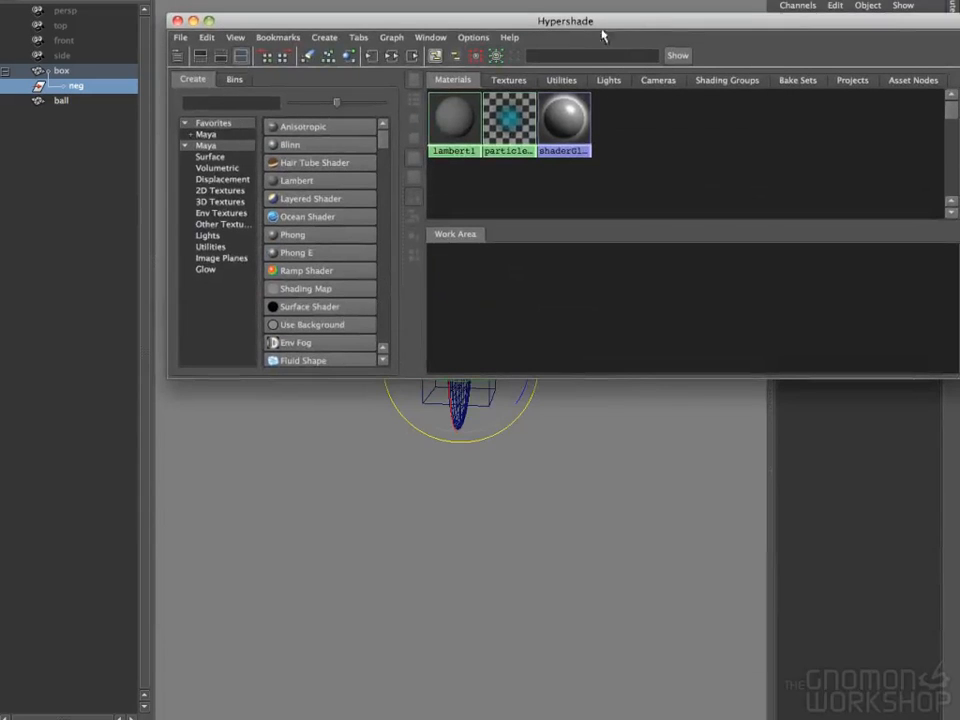
left_click(222, 57)
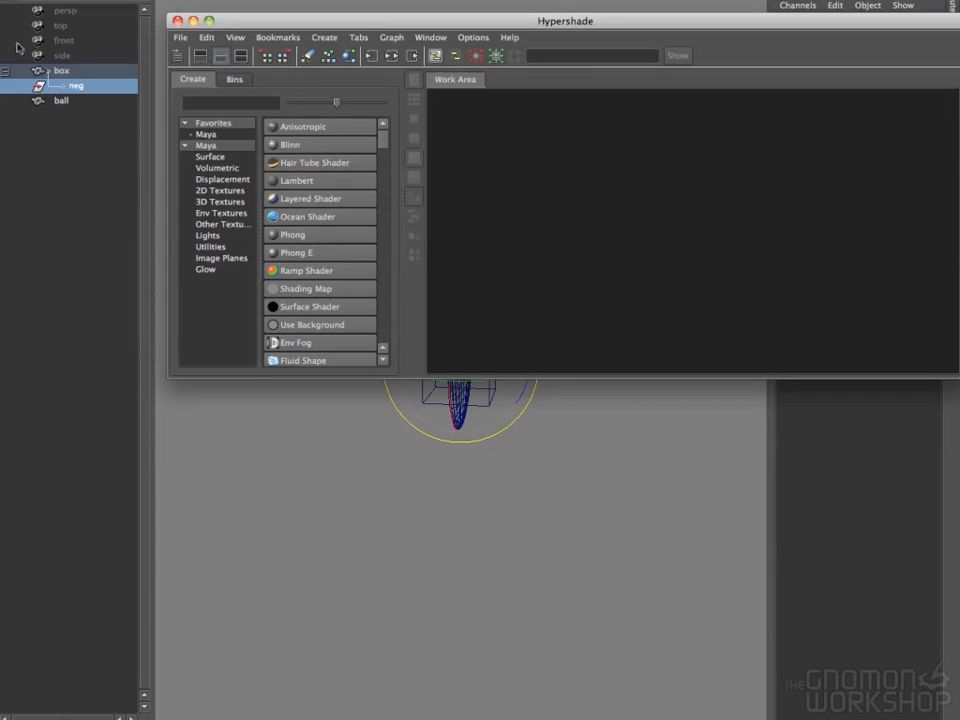
- Graph the input and output connections of the box and the neg group in the Hypershade work area
left_click(75, 73)
left_click(82, 87)
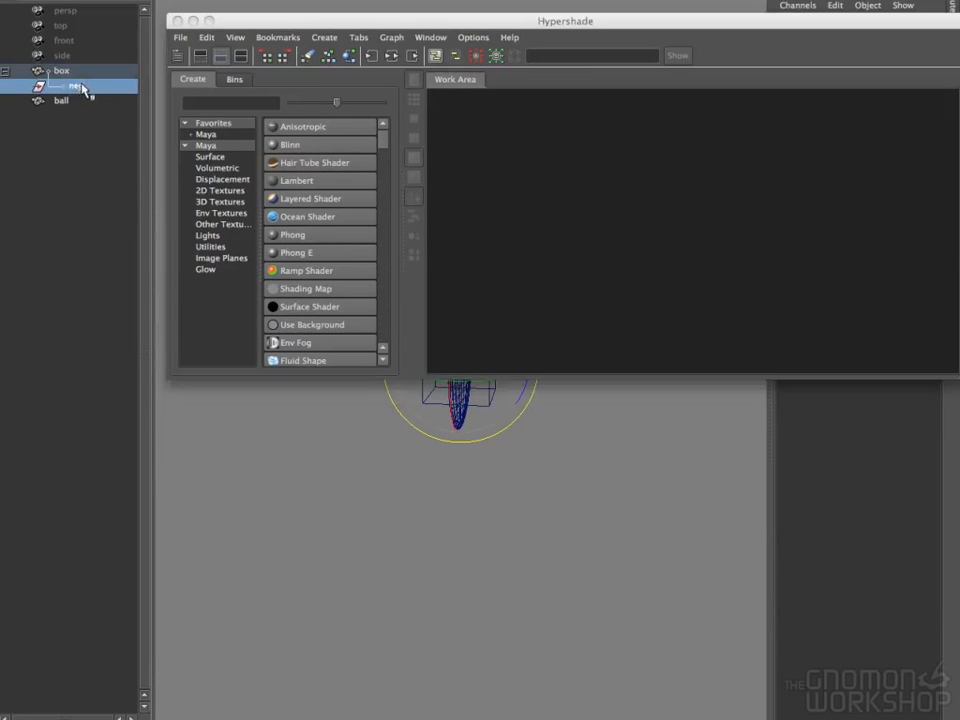
left_click(70, 72)
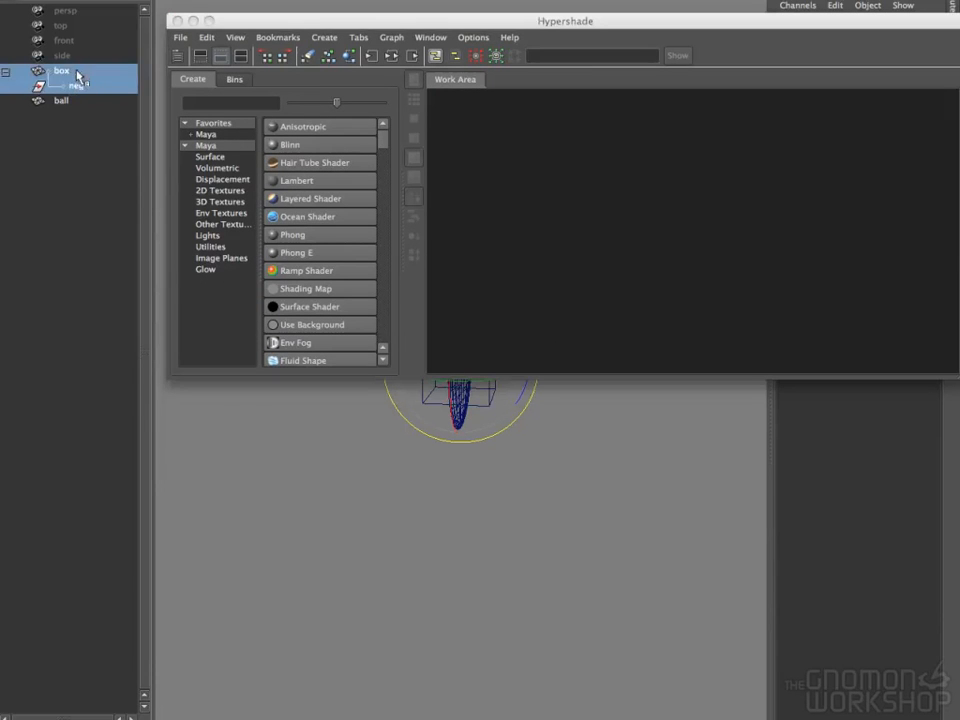
left_click(391, 56)
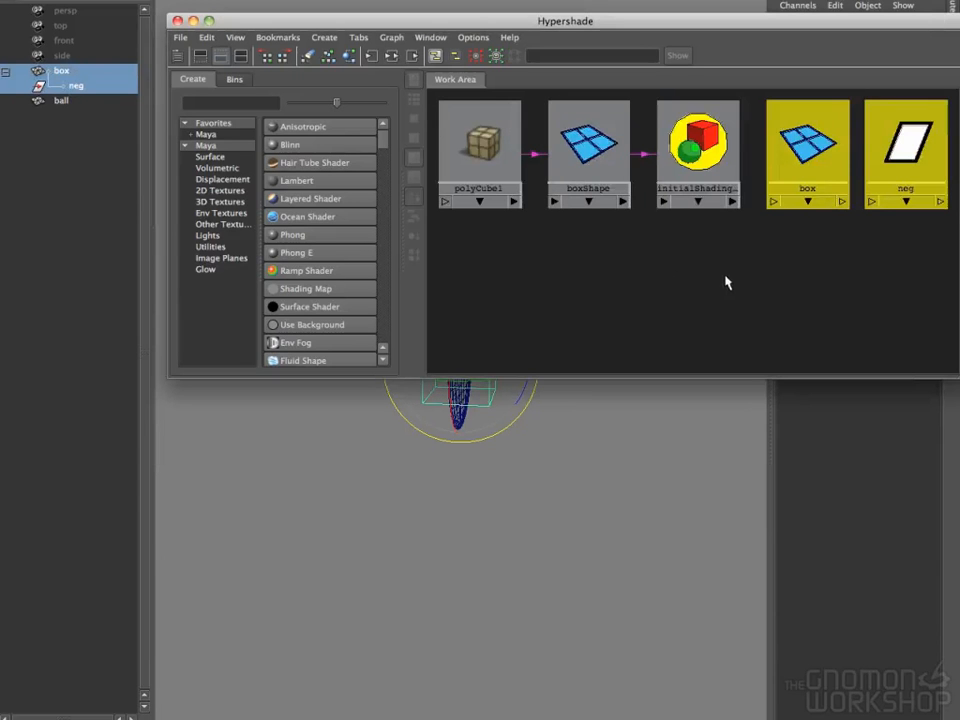
right_click_drag(748, 267, 639, 259, "alt")
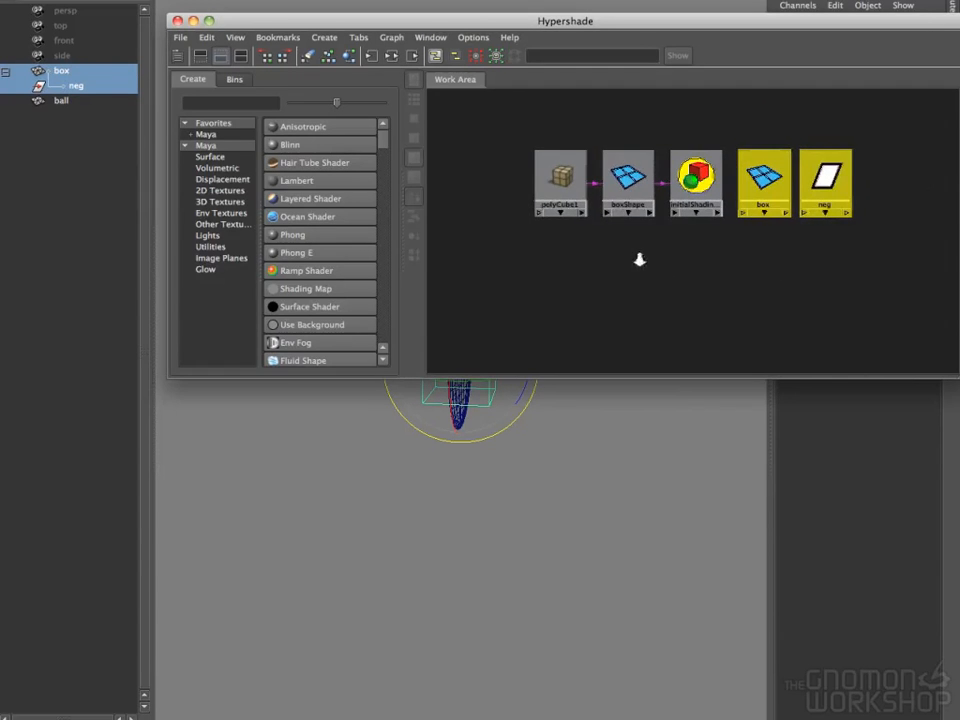
- Create a Multiply Divide utility node and arrange it beside the box node below the other graphed nodes
right_click(498, 137)
mouse_move(634, 210)
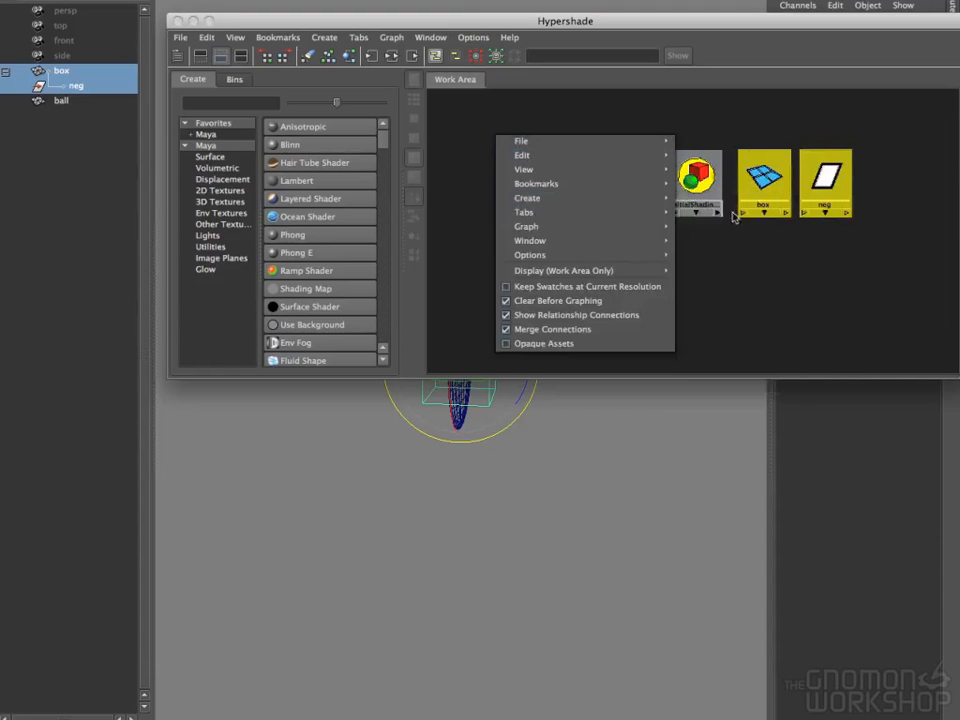
mouse_move(743, 216)
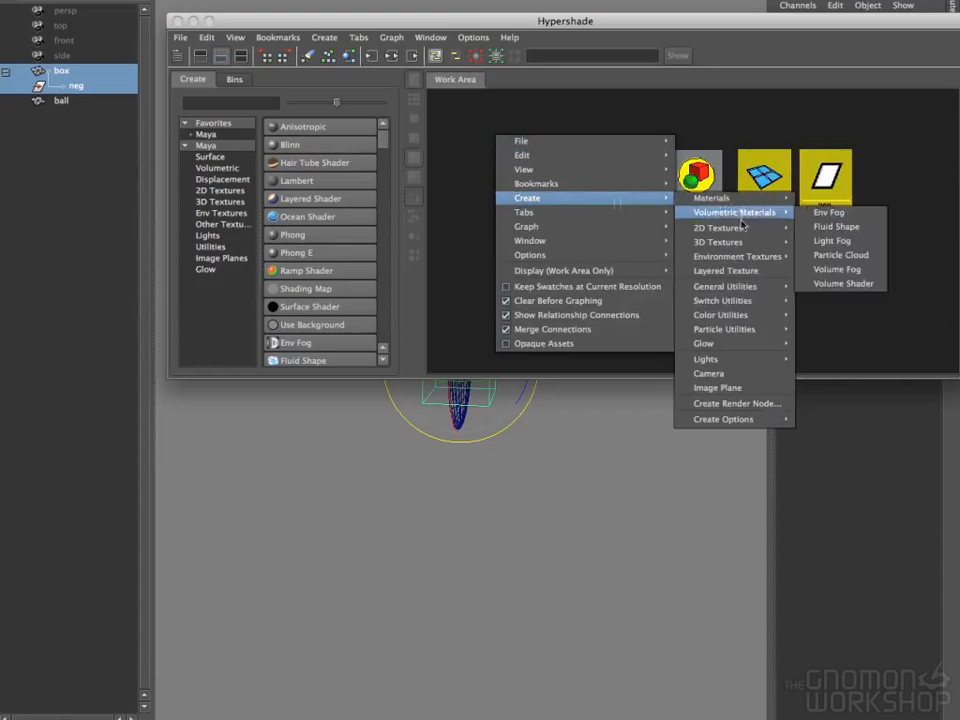
mouse_move(743, 288)
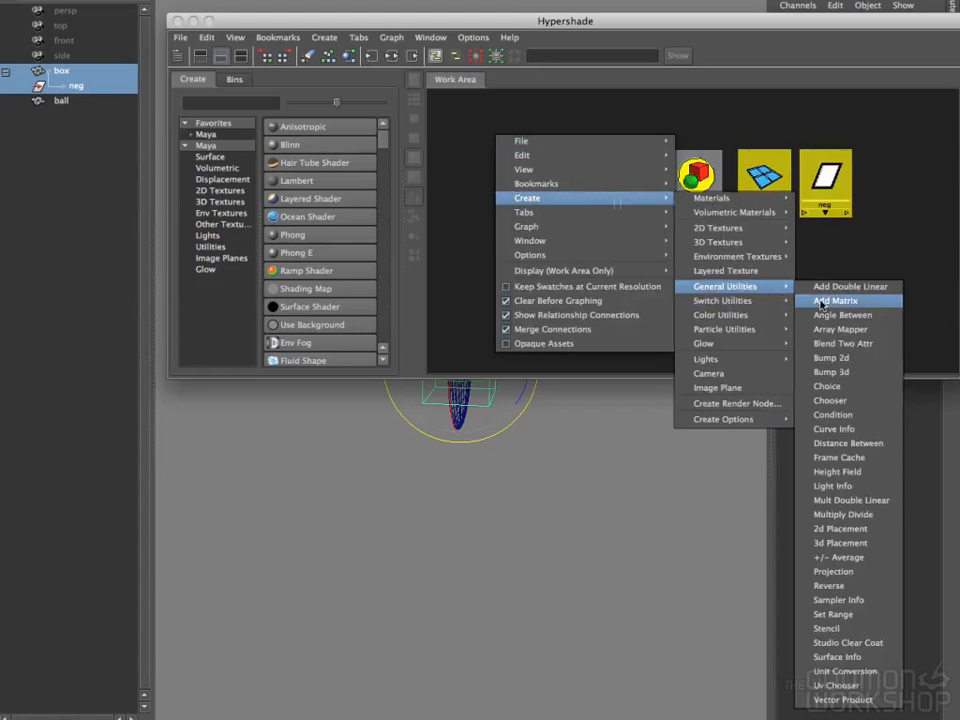
left_click(849, 514)
left_click_drag(455, 143, 799, 300)
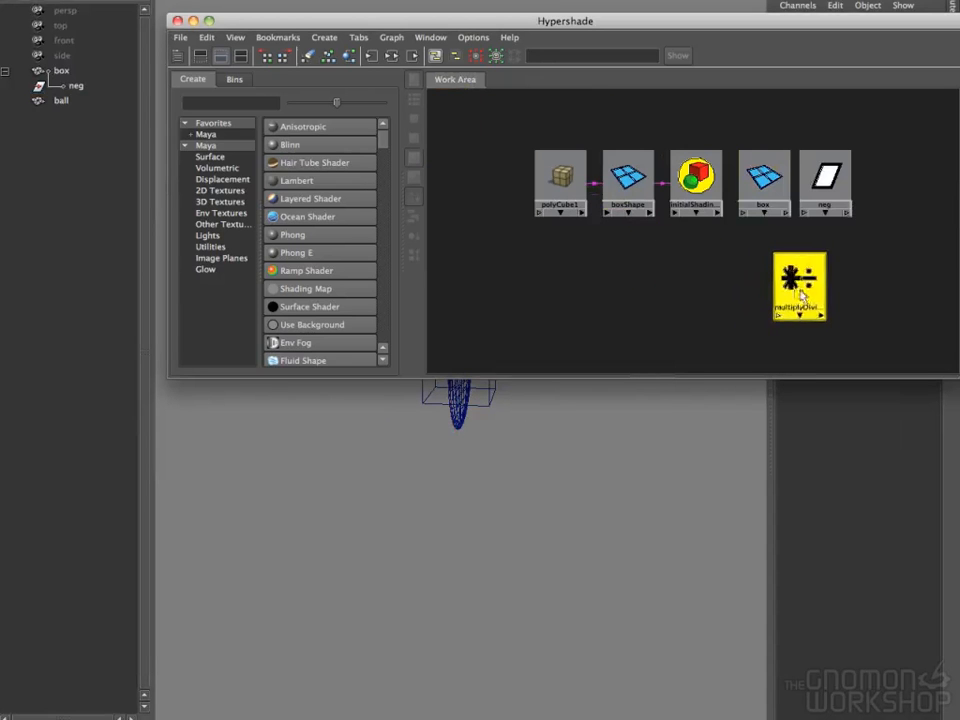
left_click_drag(783, 192, 667, 292)
left_click_drag(796, 287, 733, 283)
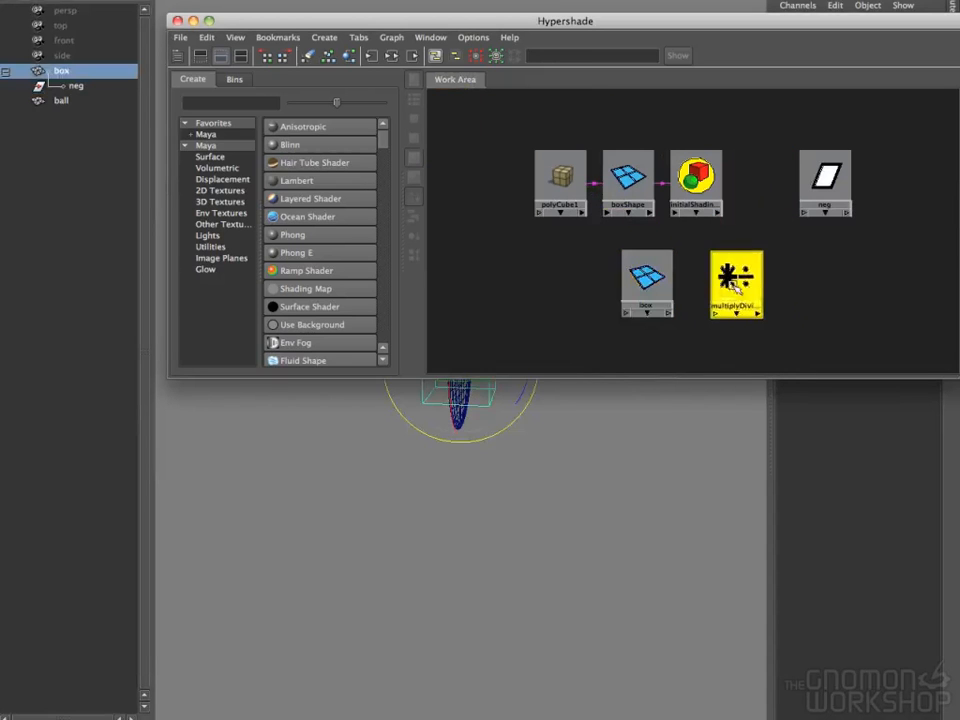
- Connect the box's translate output to input1 of the Multiply Divide node
left_click(667, 313)
mouse_move(704, 456)
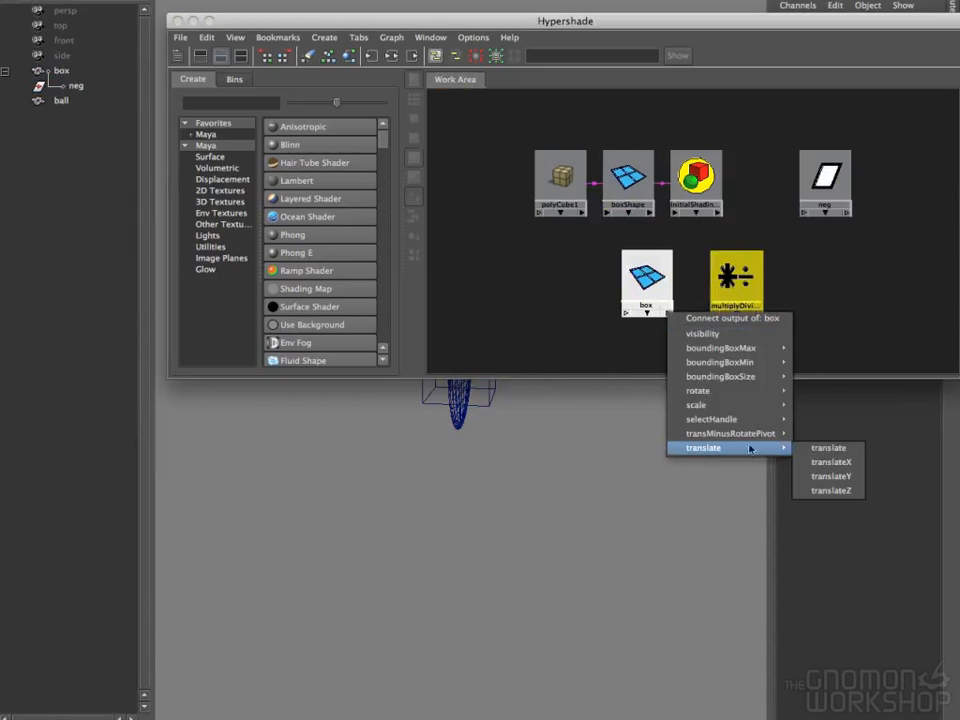
left_click(829, 450)
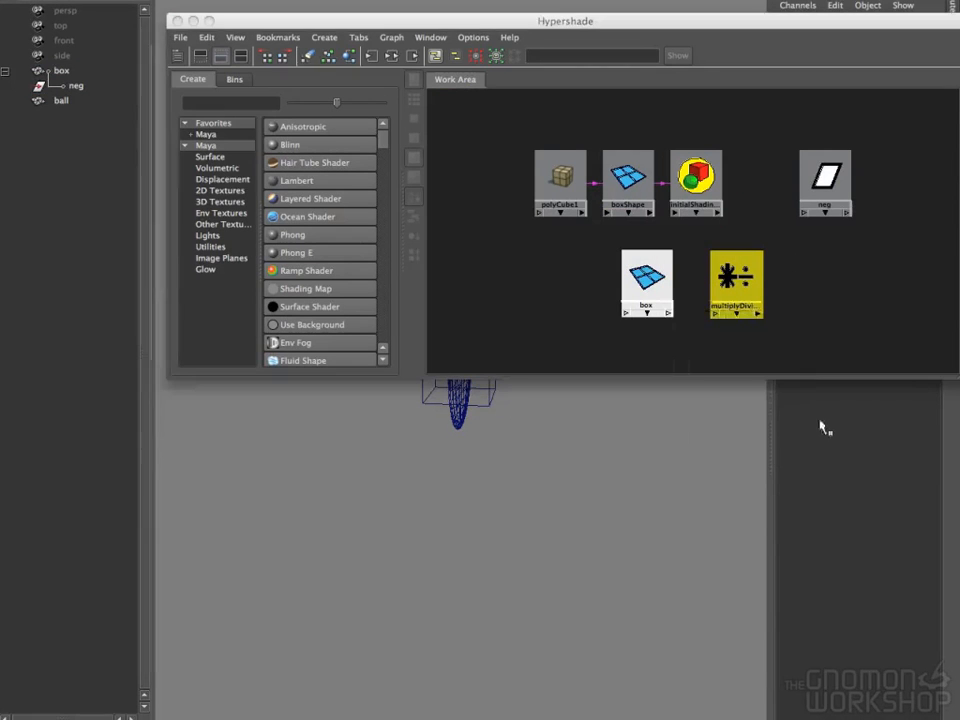
left_click(734, 295)
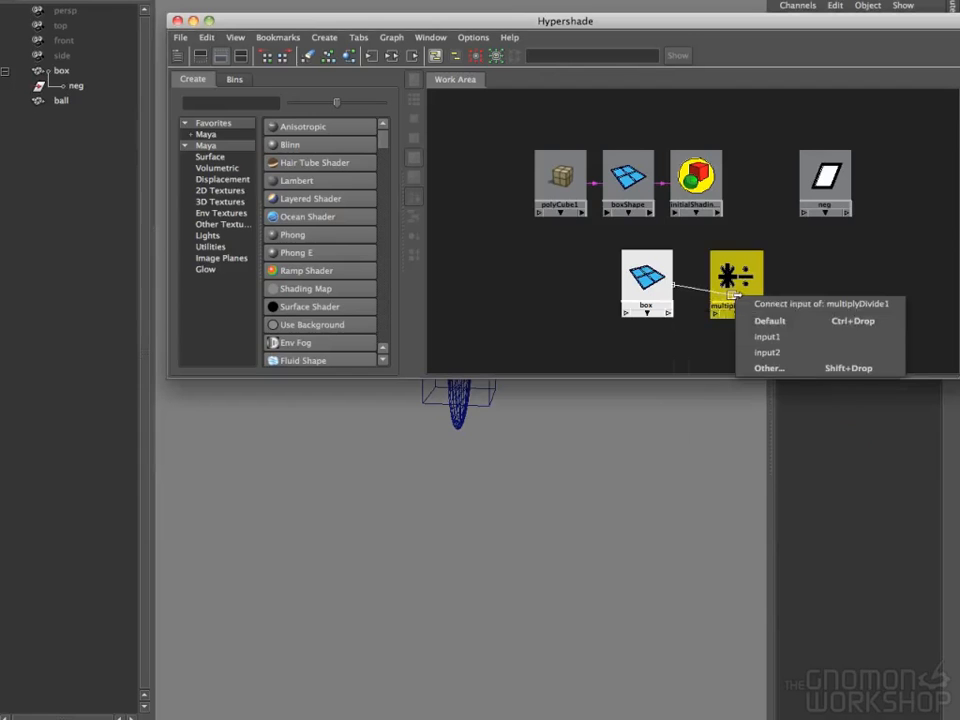
left_click(785, 339)
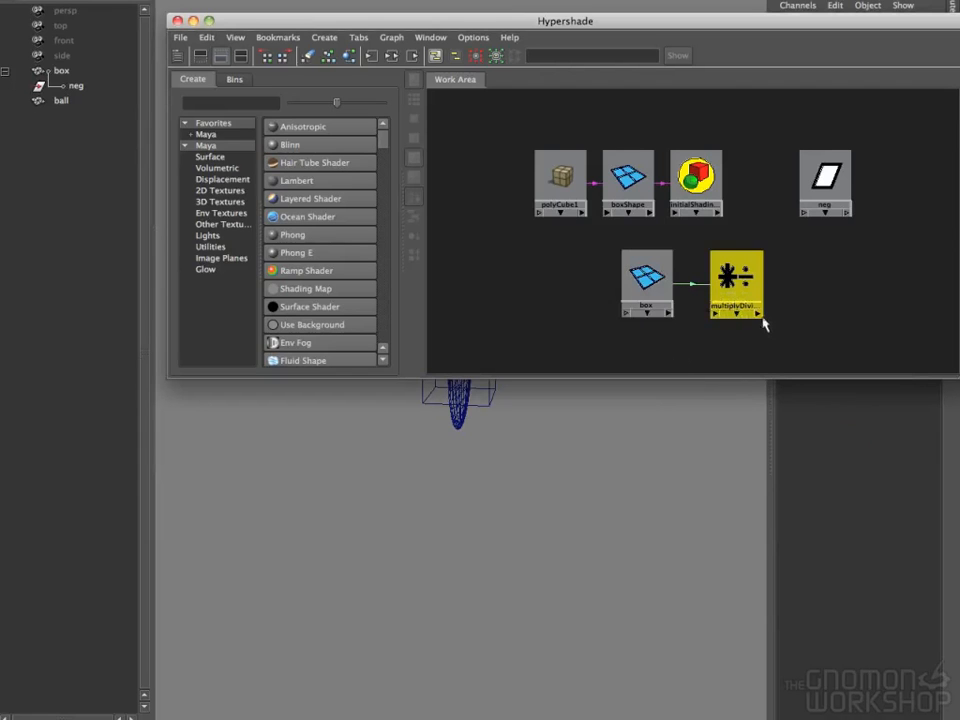
- Connect the Multiply Divide node's output to the translate input of neg
double_click(758, 315)
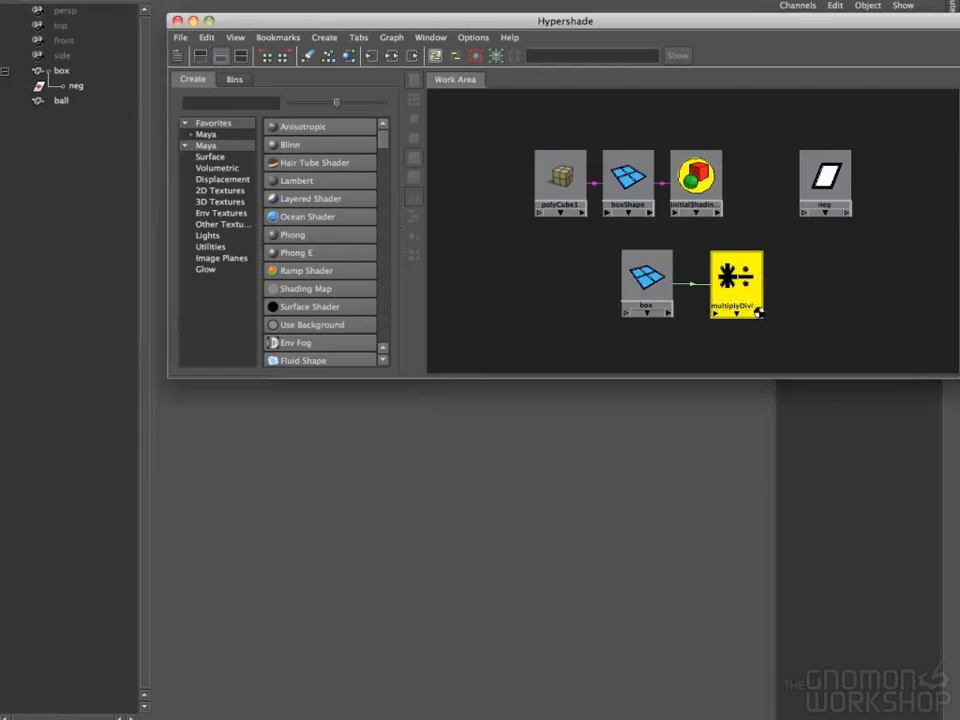
left_click(758, 317)
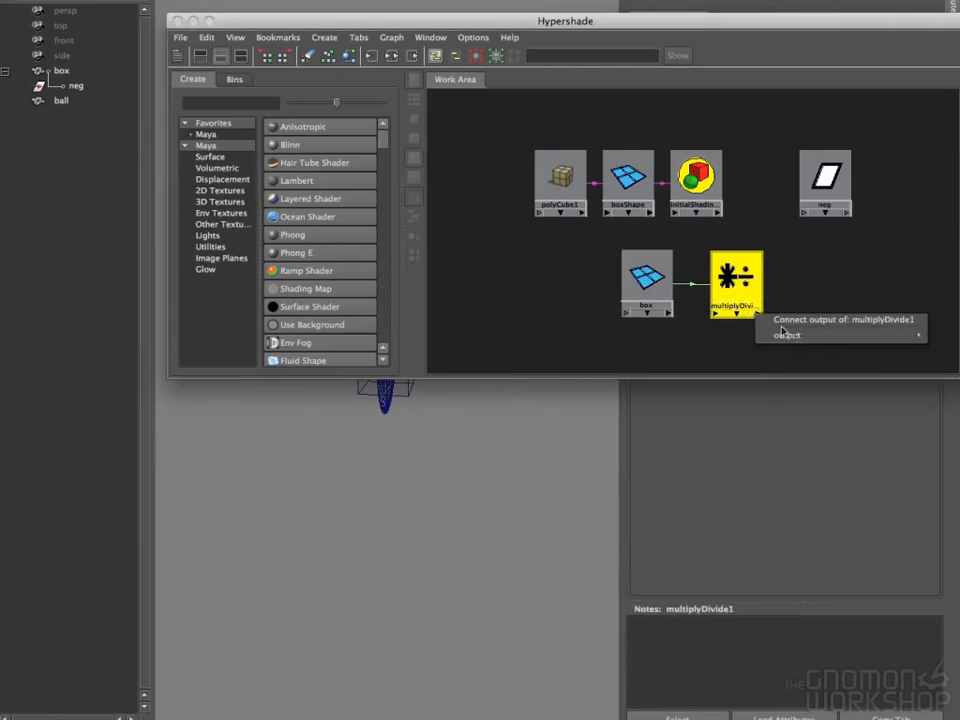
mouse_move(803, 338)
left_click(942, 336)
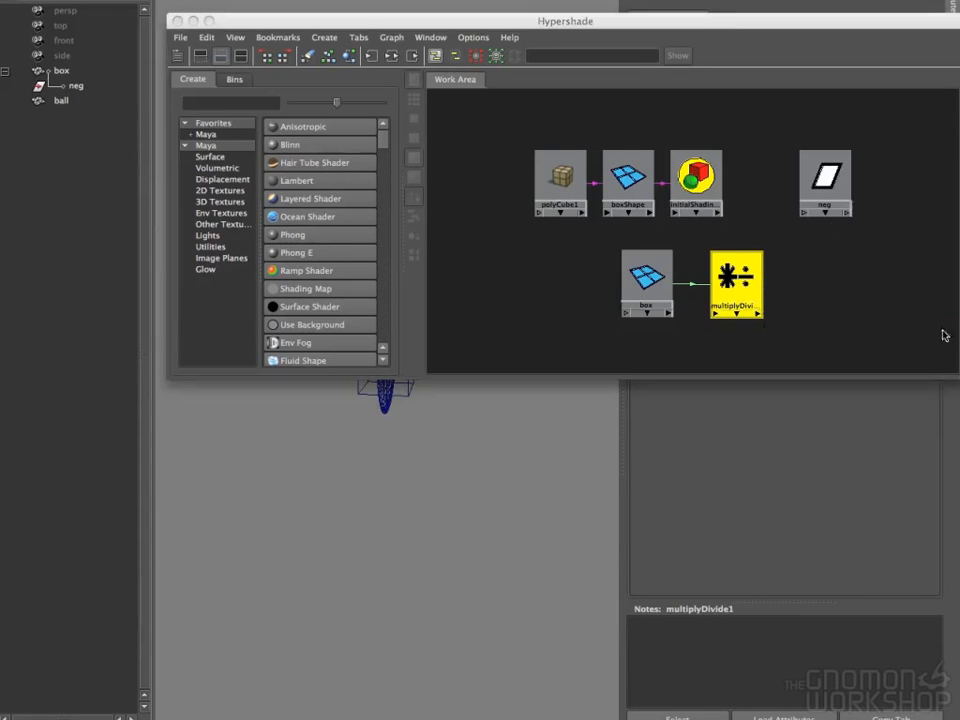
left_click(831, 197)
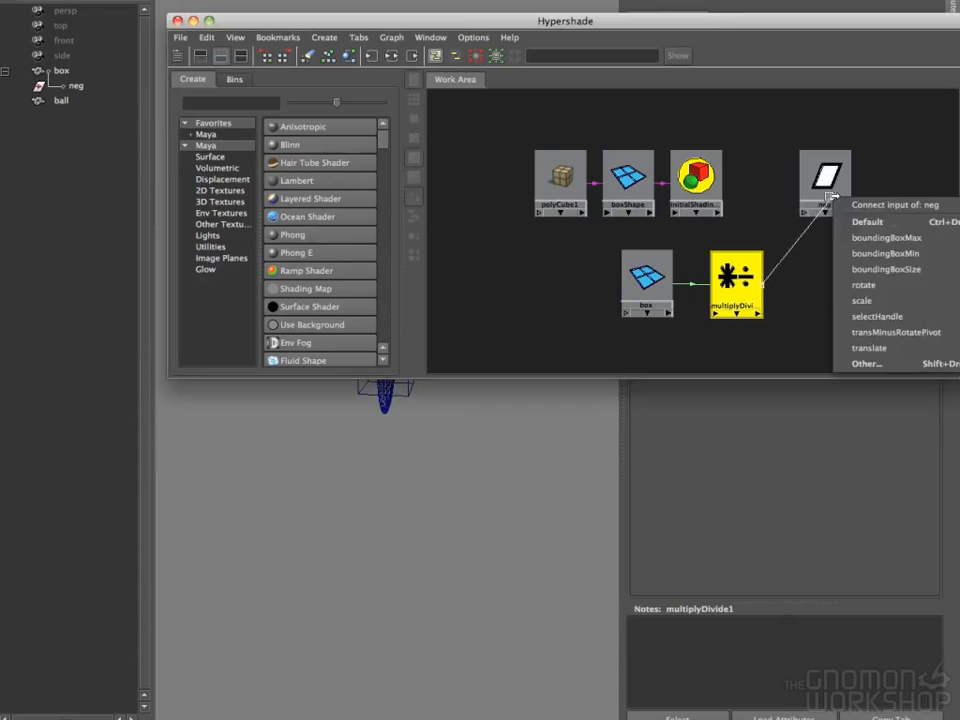
left_click(887, 348)
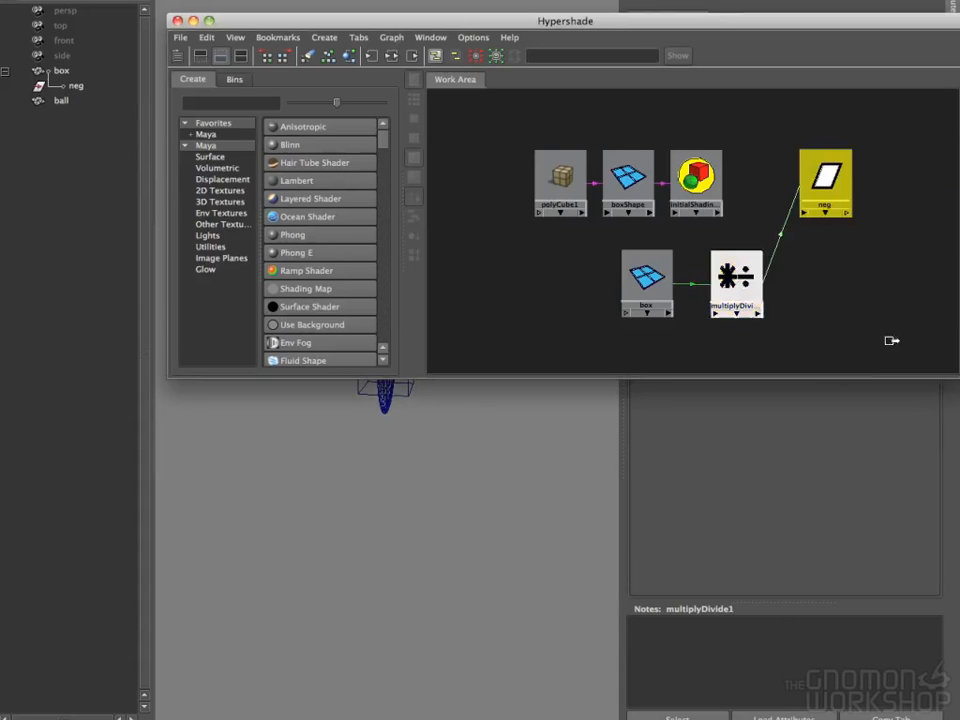
- Move the Hypershade out of the way and set the Multiply Divide node's Input 2X, 2Y and 2Z to -1
left_click(745, 275)
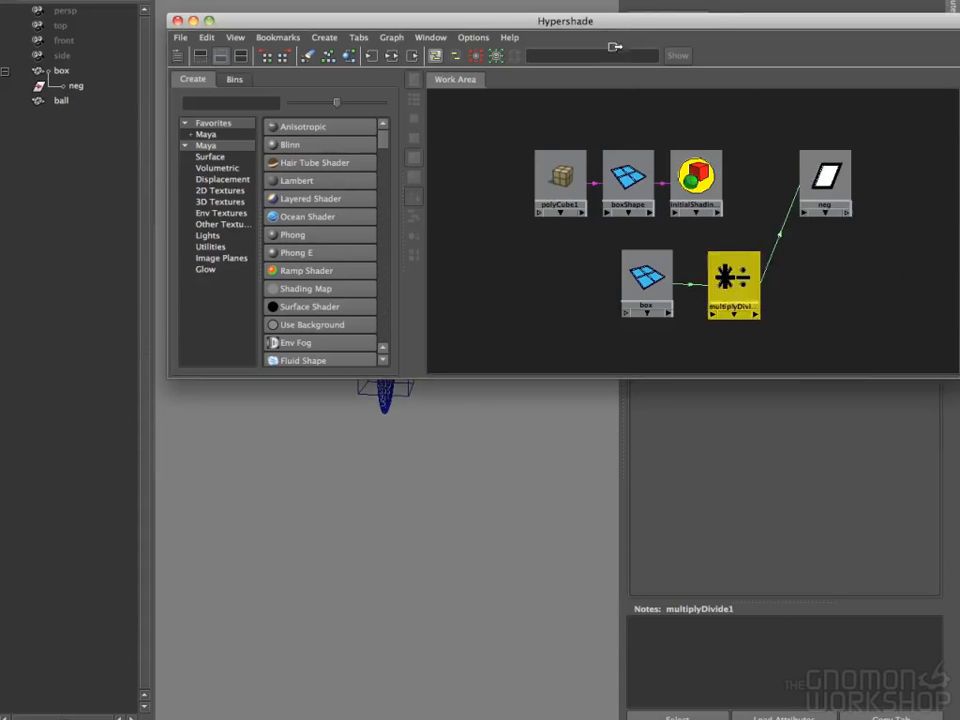
left_click_drag(607, 27, 959, 180)
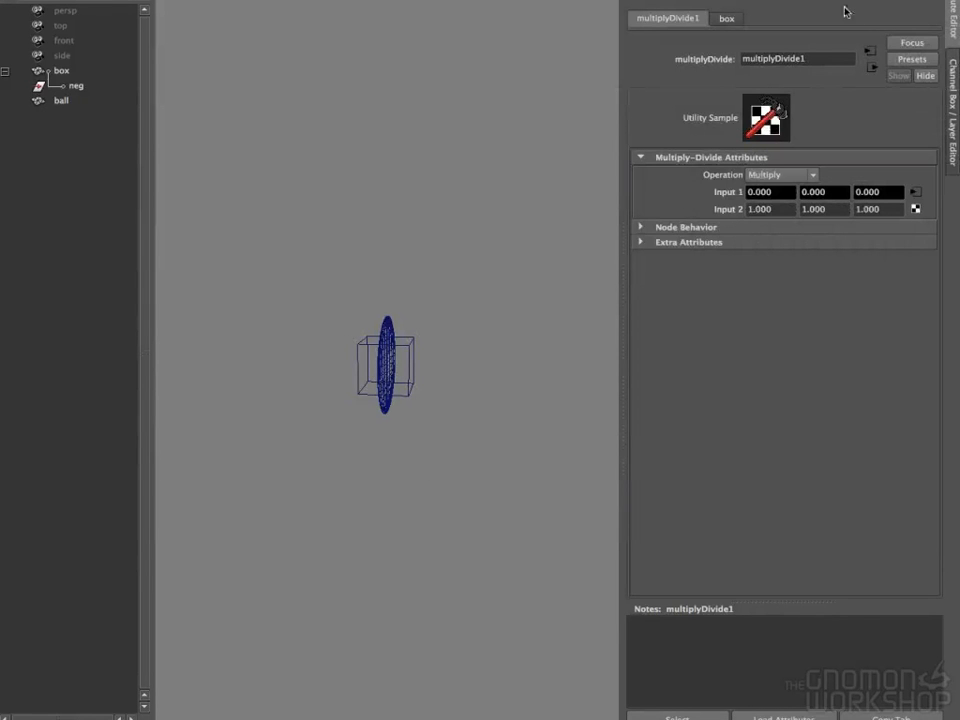
left_click(954, 102)
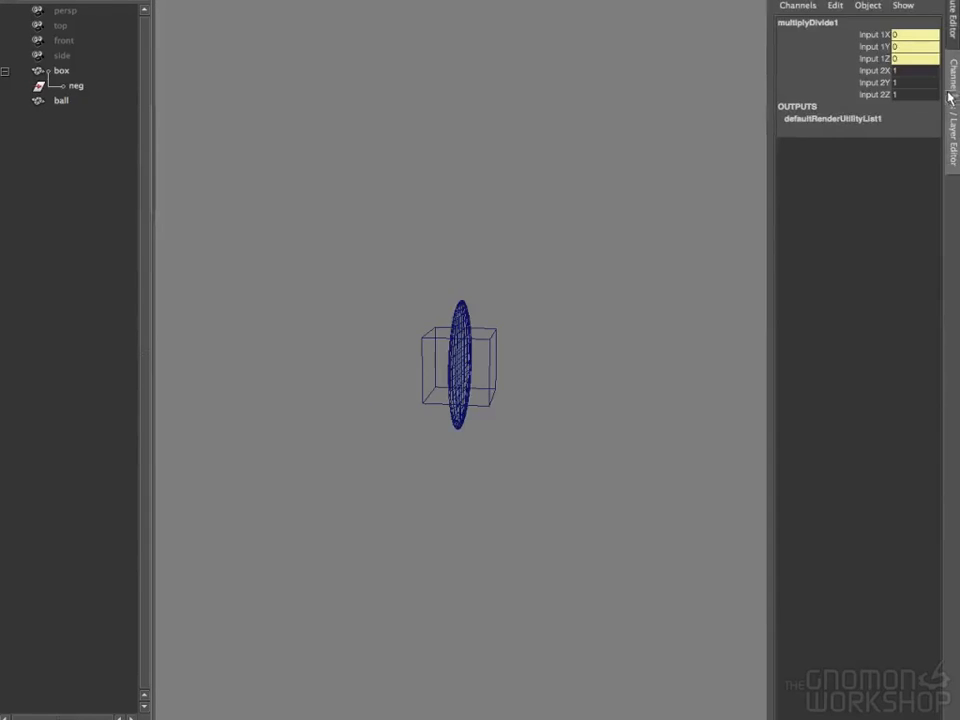
left_click(903, 71)
left_click(905, 94, "shift")
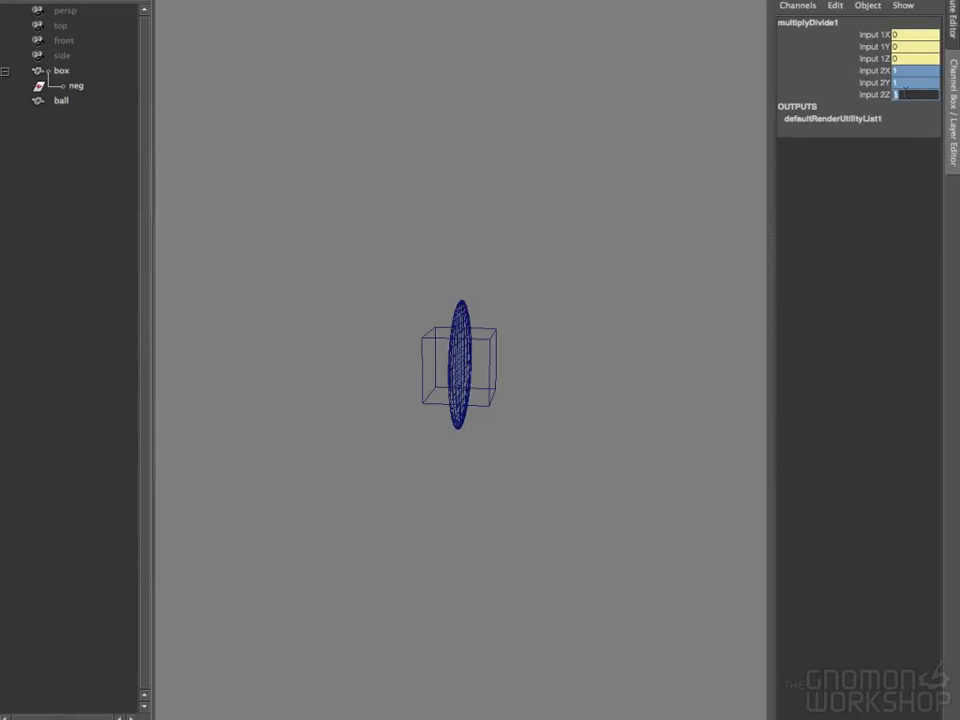
key("Return")
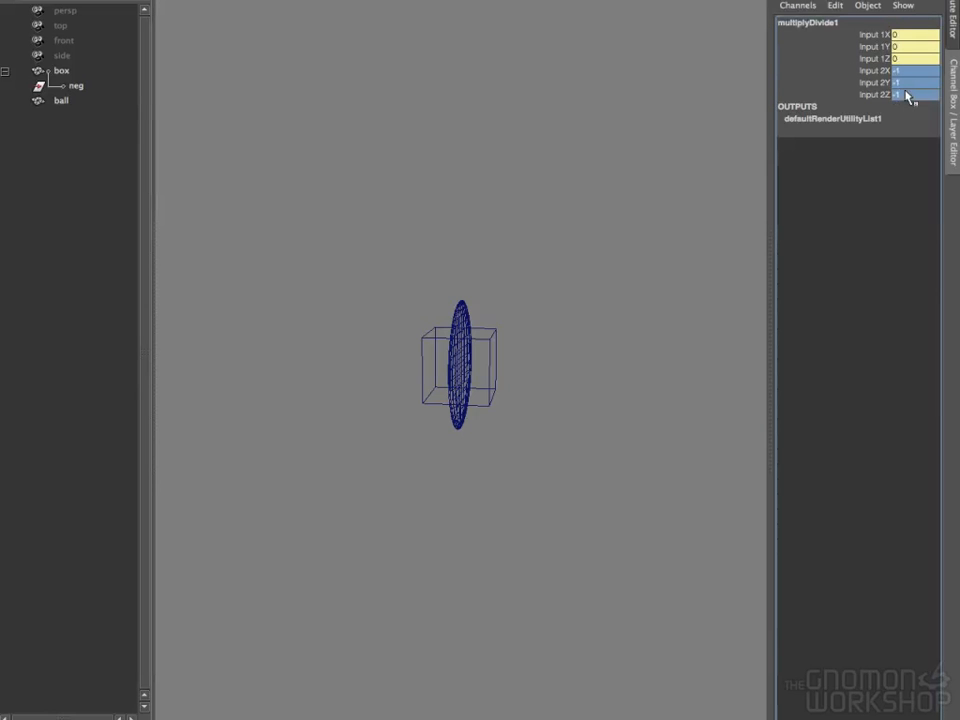
- Turn on Display Local Axis for the neg group, and select the box in the viewport
left_click(72, 86)
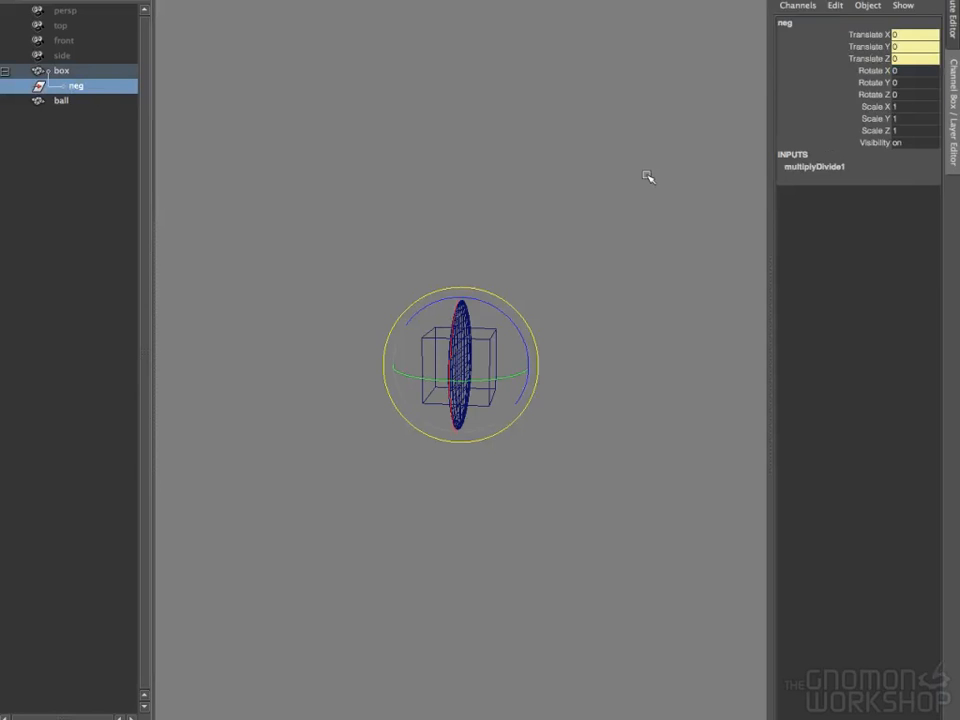
key("ctrl+a")
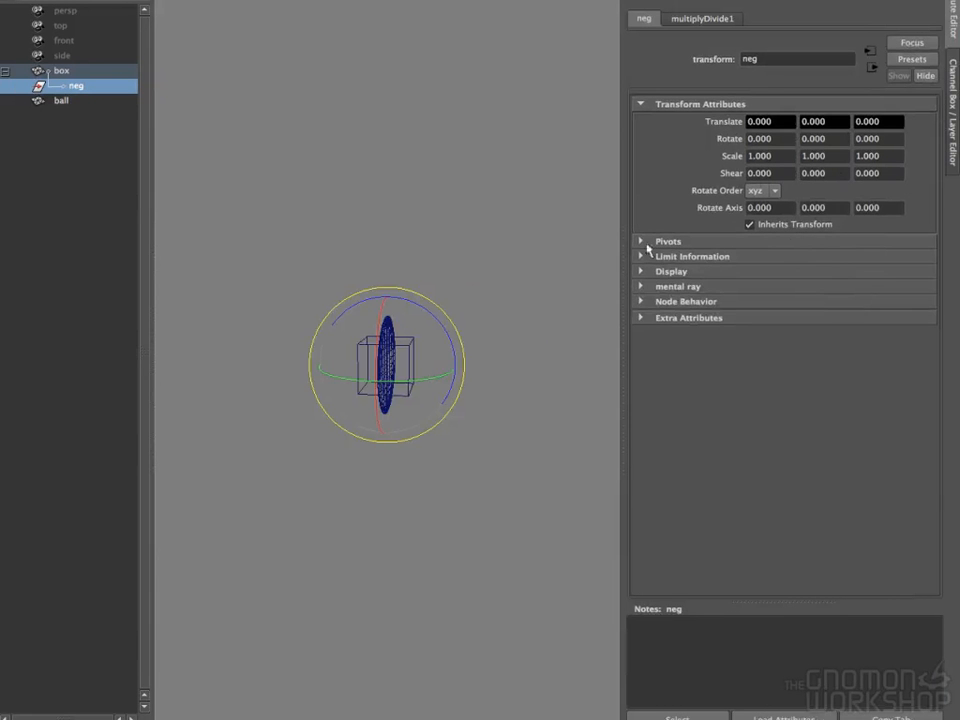
left_click(640, 272)
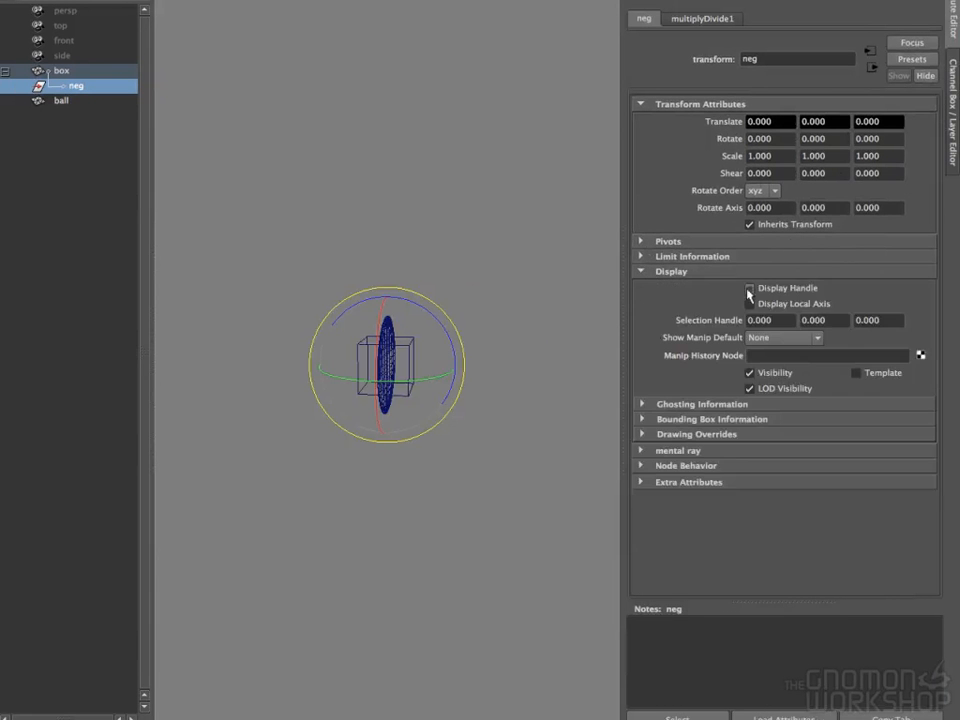
left_click(430, 356)
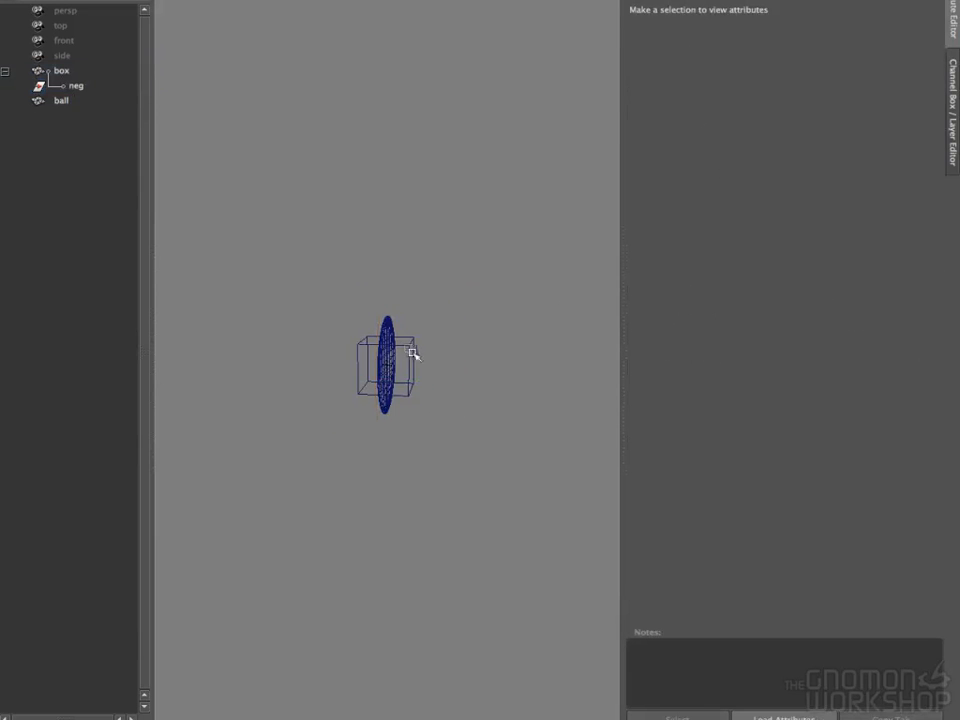
key("e")
left_click(751, 304)
left_click(750, 290)
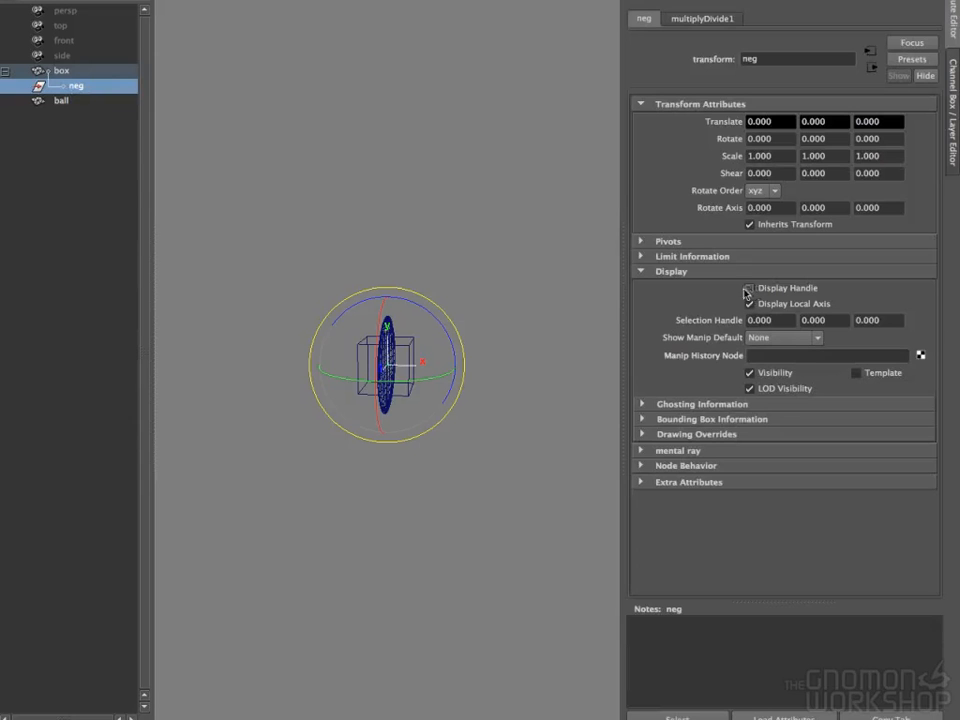
left_click(488, 293)
left_click(409, 344)
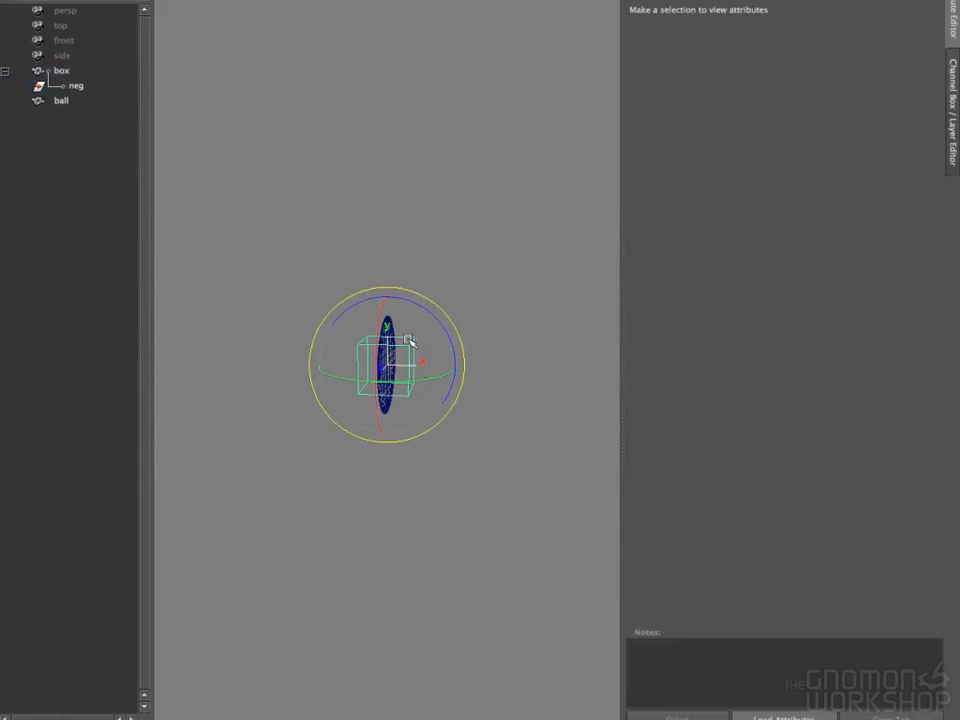
- Move the box away from the ball to about X 1.362, Y 0.305, Z 0.16
key("w")
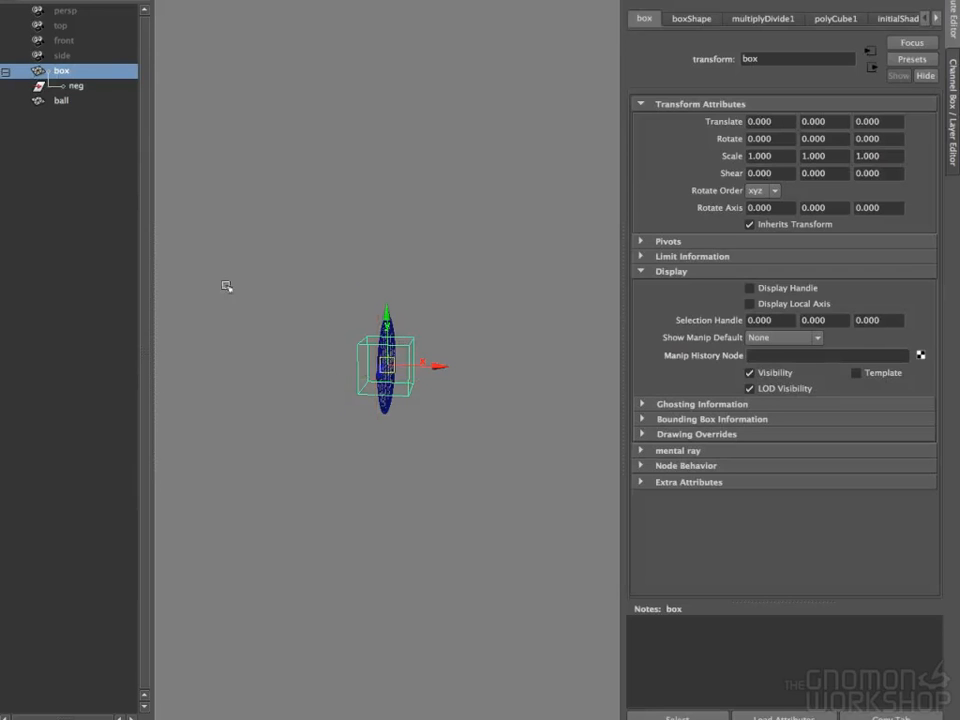
left_click_drag(386, 366, 454, 440)
left_click_drag(483, 399, 471, 347)
left_click_drag(448, 489, 373, 489, "alt")
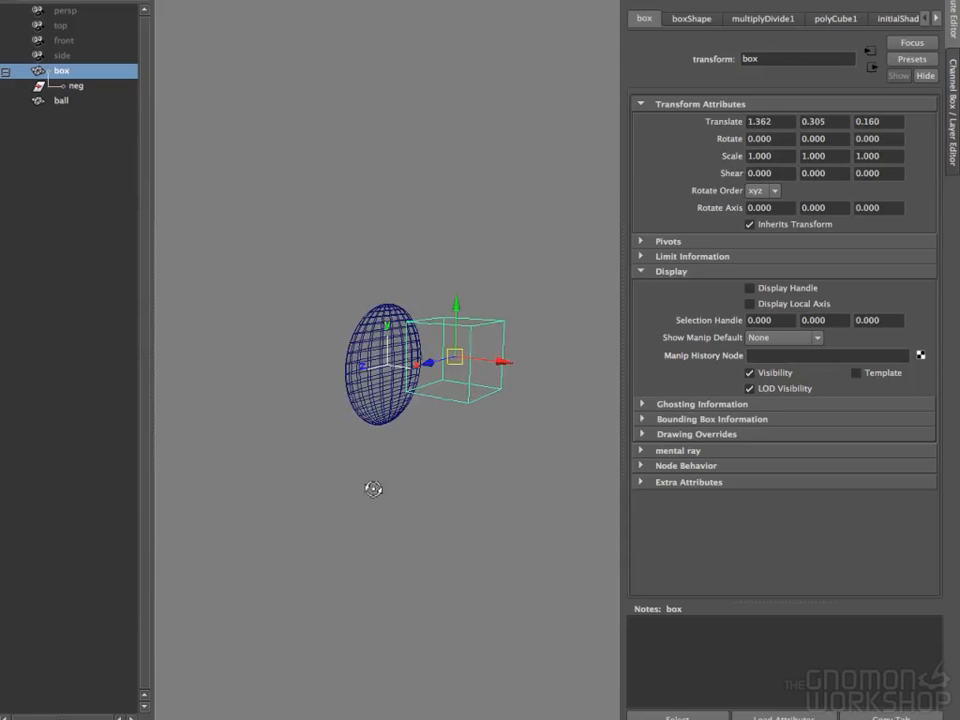
- Turn off Display Local Axis for the neg group and show the box's attributes in the Channel Box
left_click(86, 87)
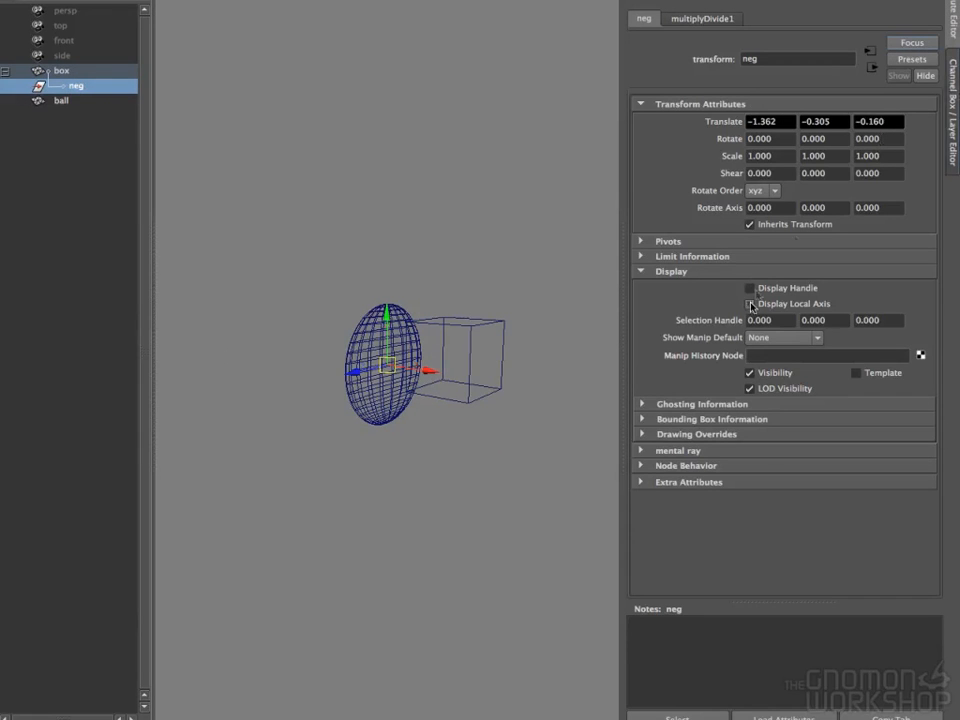
left_click(951, 27)
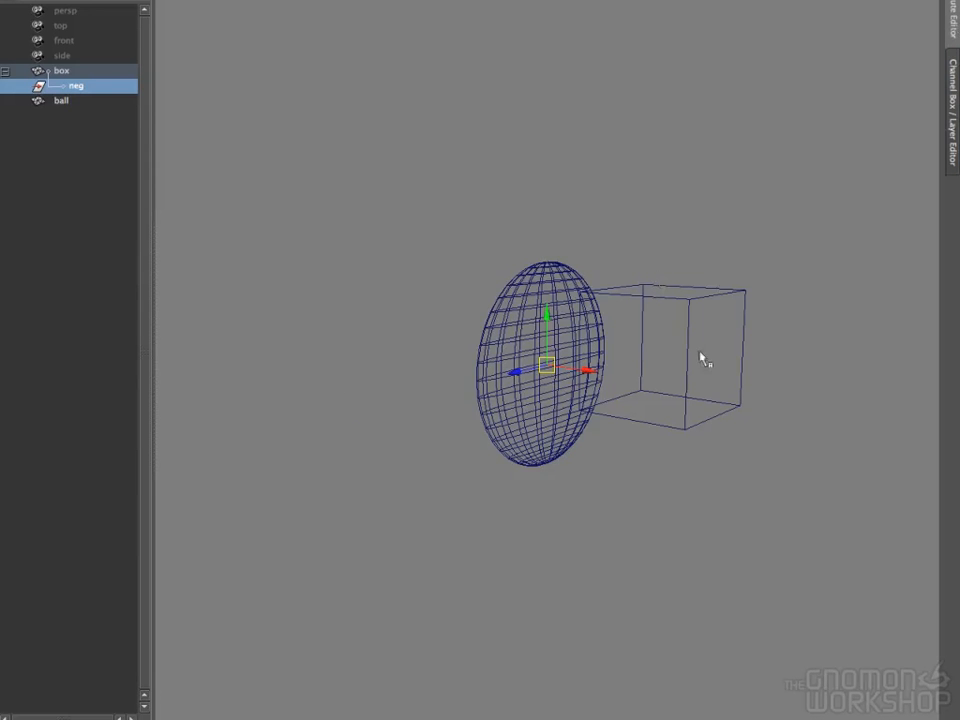
left_click(689, 301)
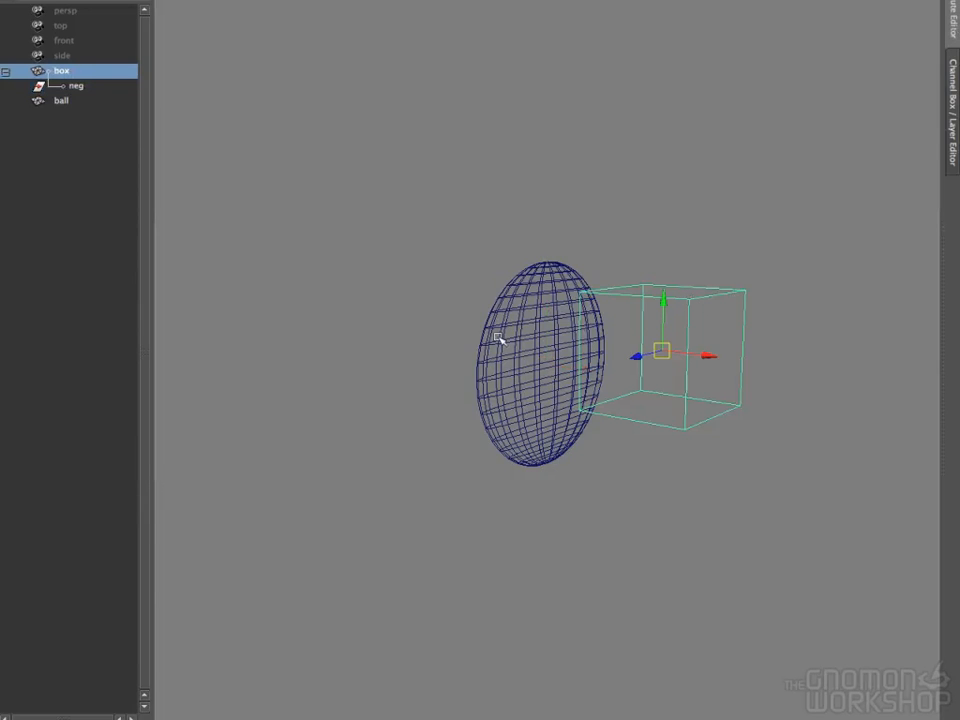
key("ctrl+a")
key("ctrl+a")
left_click(955, 100)
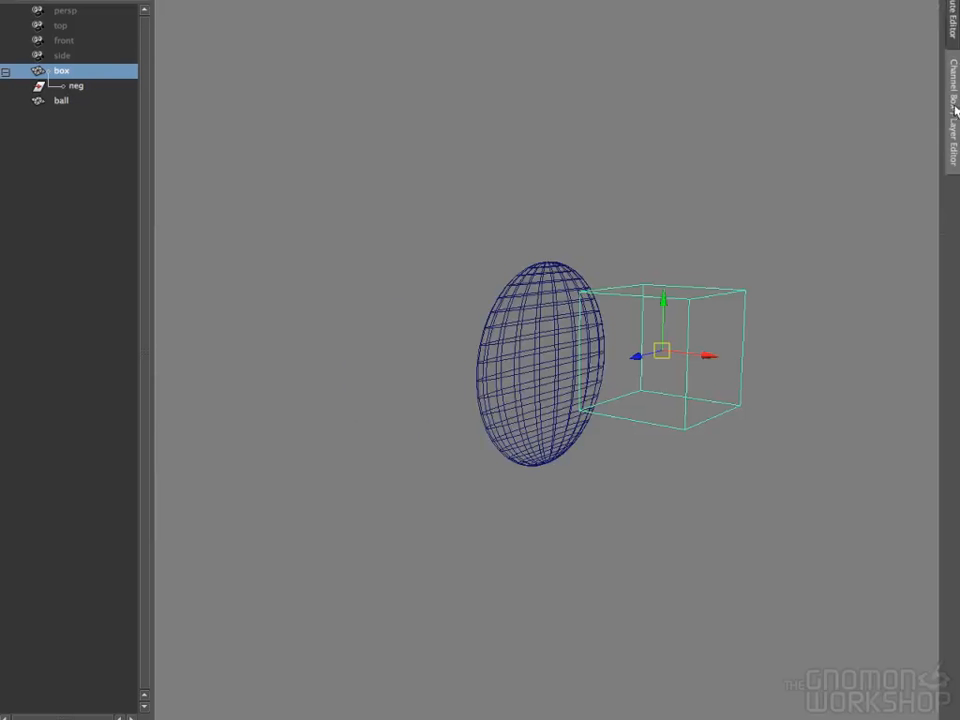
left_click(955, 87)
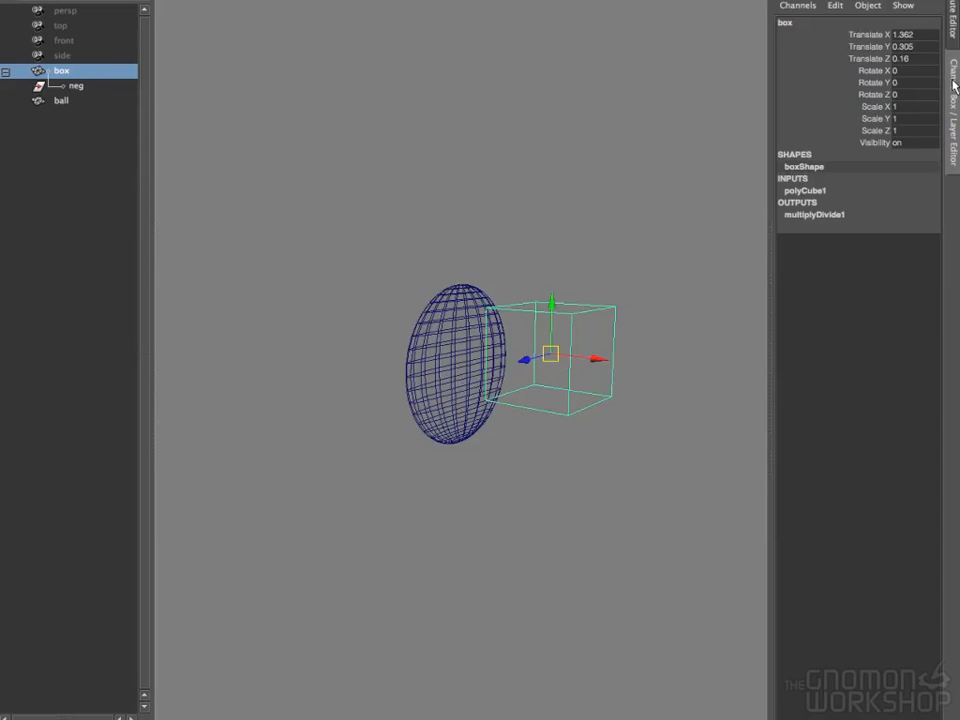
- Try rotating the box about its Z axis
left_click_drag(440, 462, 496, 460, "alt")
key("e")
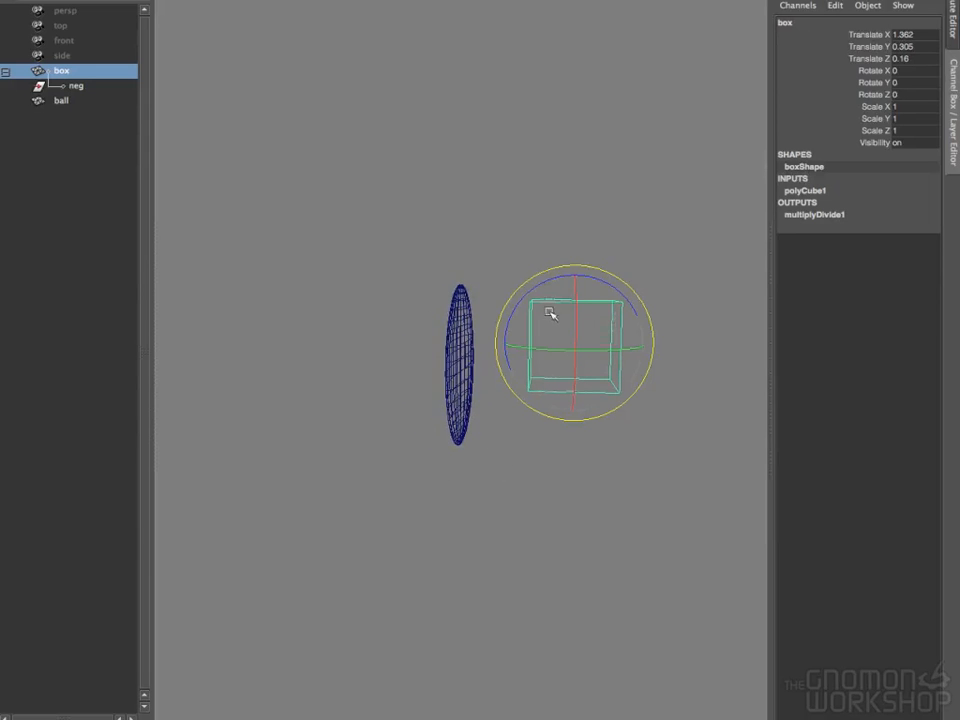
mouse_move(548, 283)
left_mouse_down()
mouse_move(504, 332)
mouse_move(559, 302)
mouse_move(548, 284)
left_mouse_up()
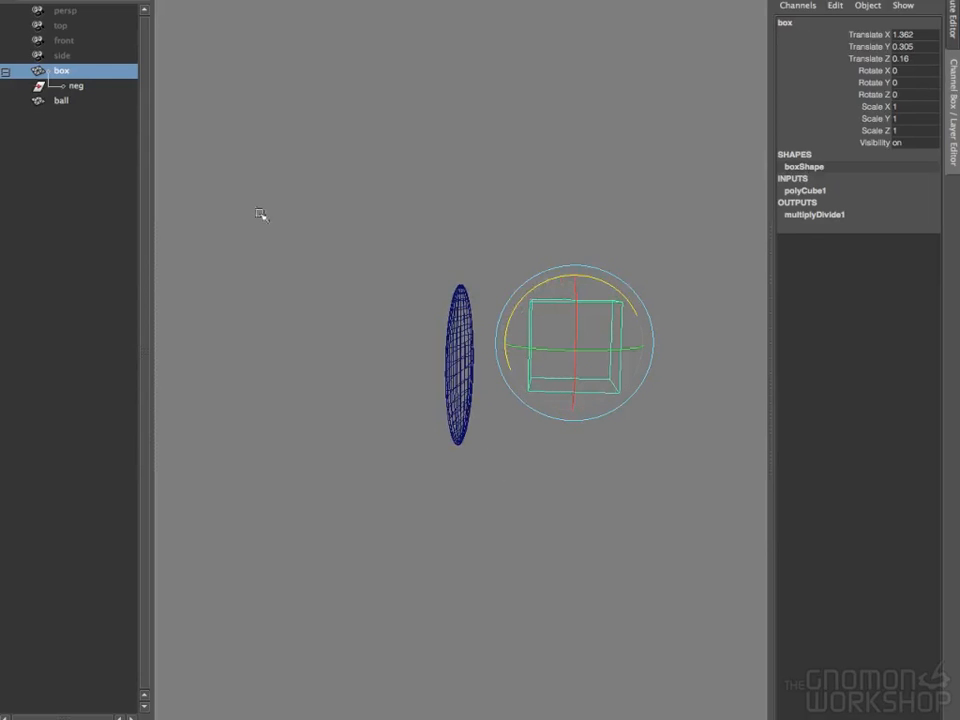
- Parent the ball under the neg group and expand neg in the Outliner
left_click(77, 88)
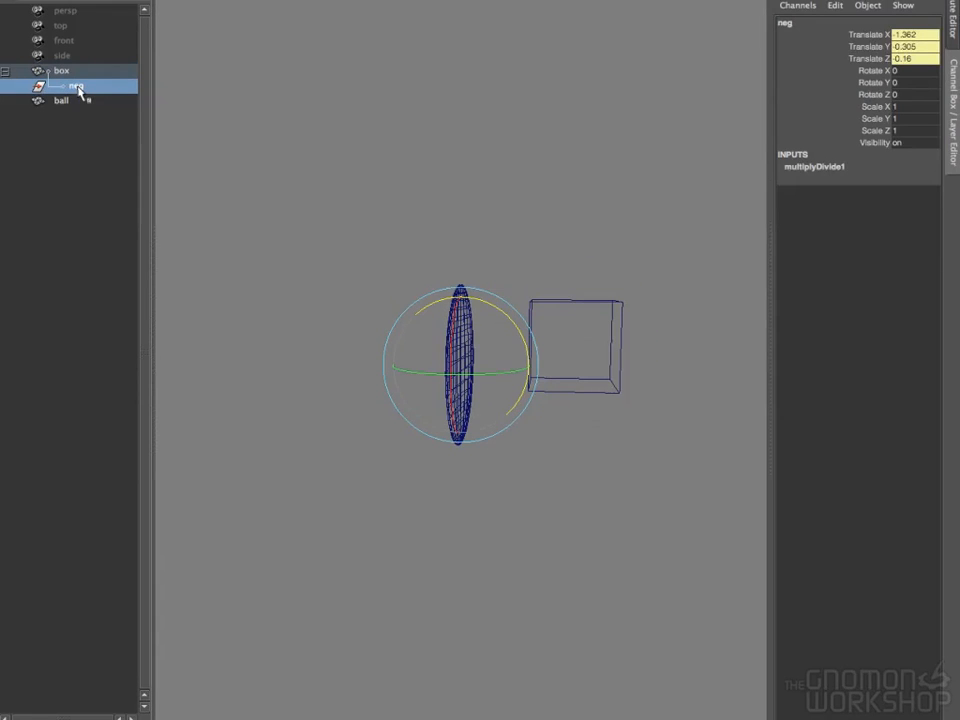
left_click(71, 101)
middle_click_drag(71, 101, 62, 72)
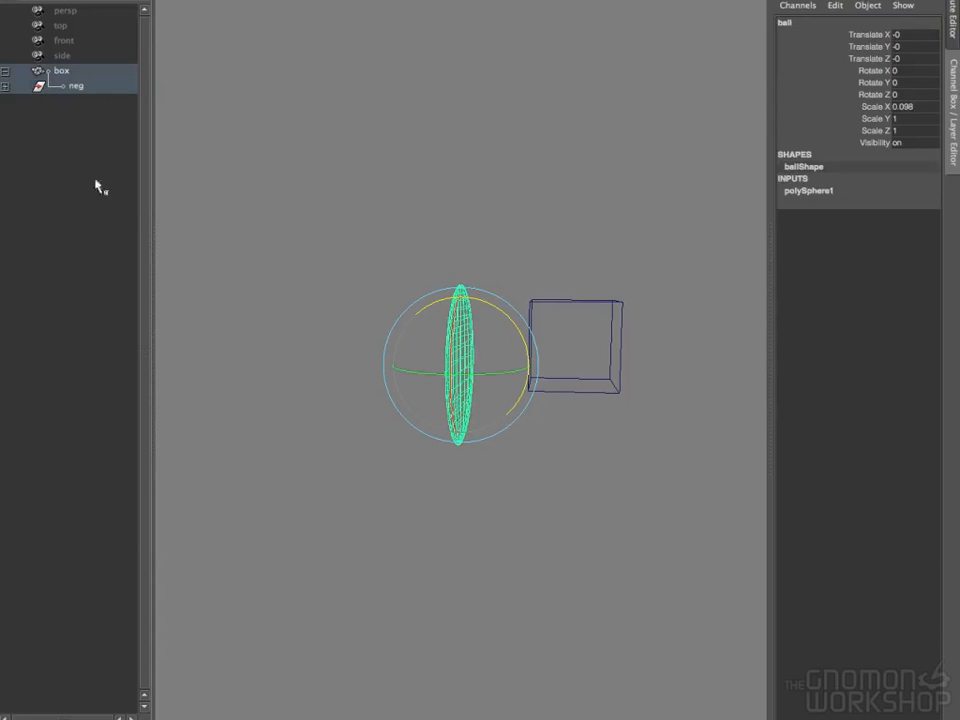
left_click(5, 86)
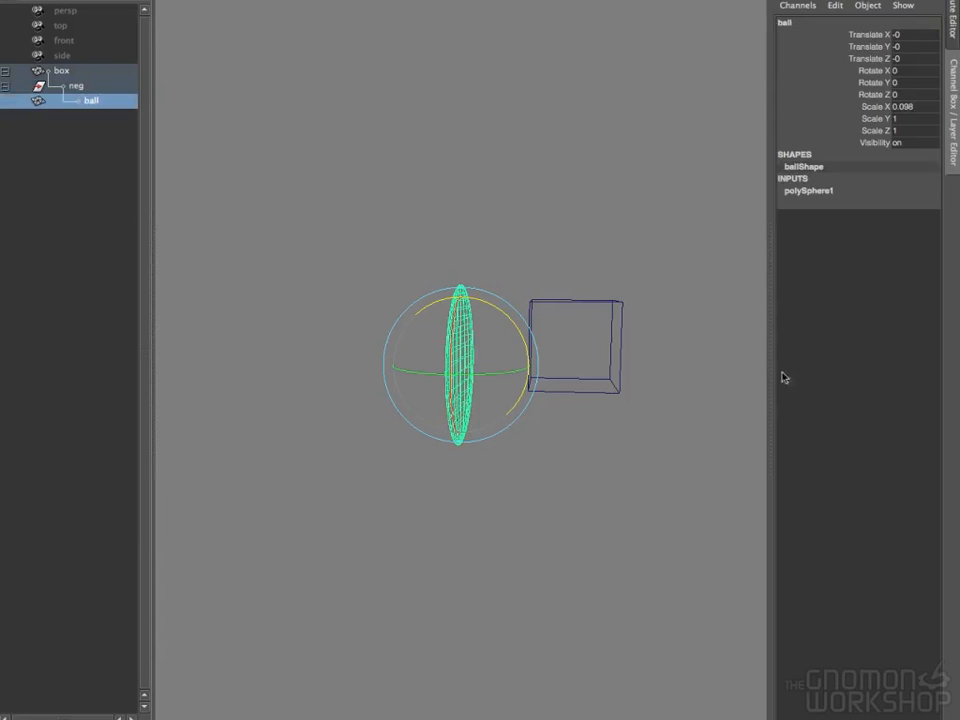
- Test the rig by moving the box to about X -1.45 and rotating it about 31.9 degrees on Z
left_click(621, 240)
left_click(615, 373)
key("w")
left_click_drag(636, 345, 382, 281)
key("e")
key("w")
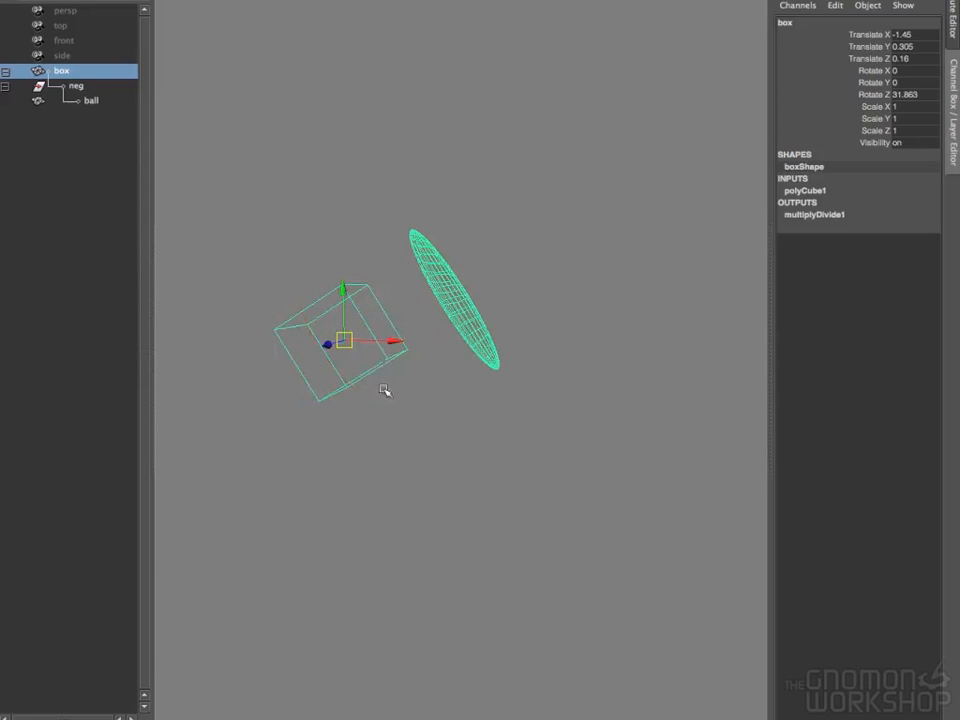
- Move the box above the ball to about X -0.073, Y 1.473, Z 0.245, with Rotate Z at about -9.6 degrees
left_click_drag(393, 343, 448, 381)
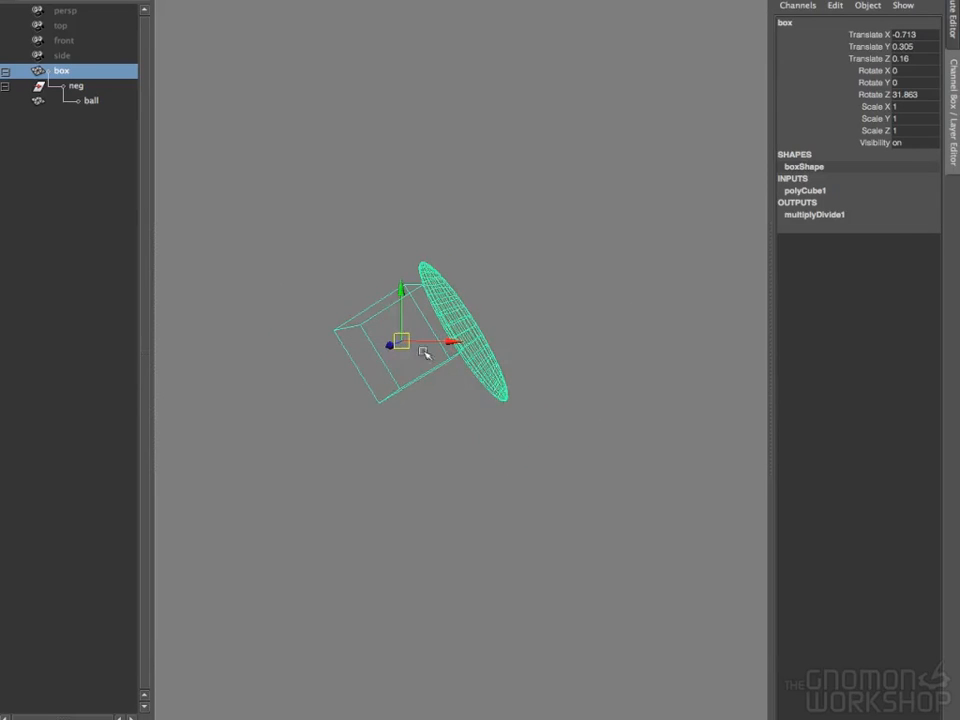
left_click_drag(401, 340, 453, 451)
key("e")
left_click_drag(499, 407, 531, 444)
key("w")
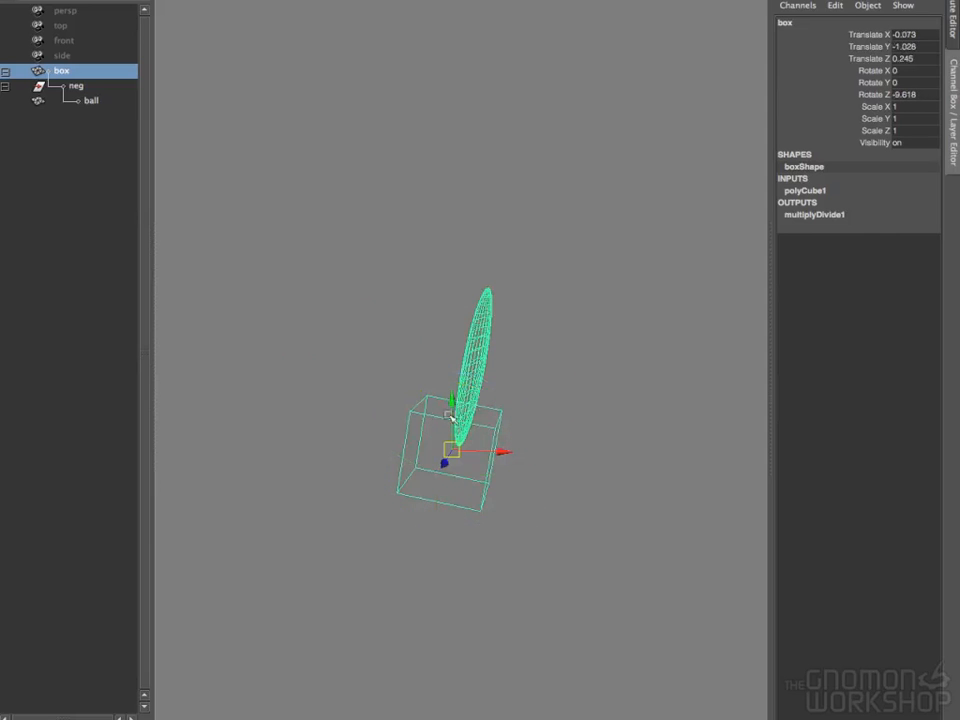
left_click_drag(450, 407, 445, 192)
left_click_drag(525, 306, 546, 356, "alt")
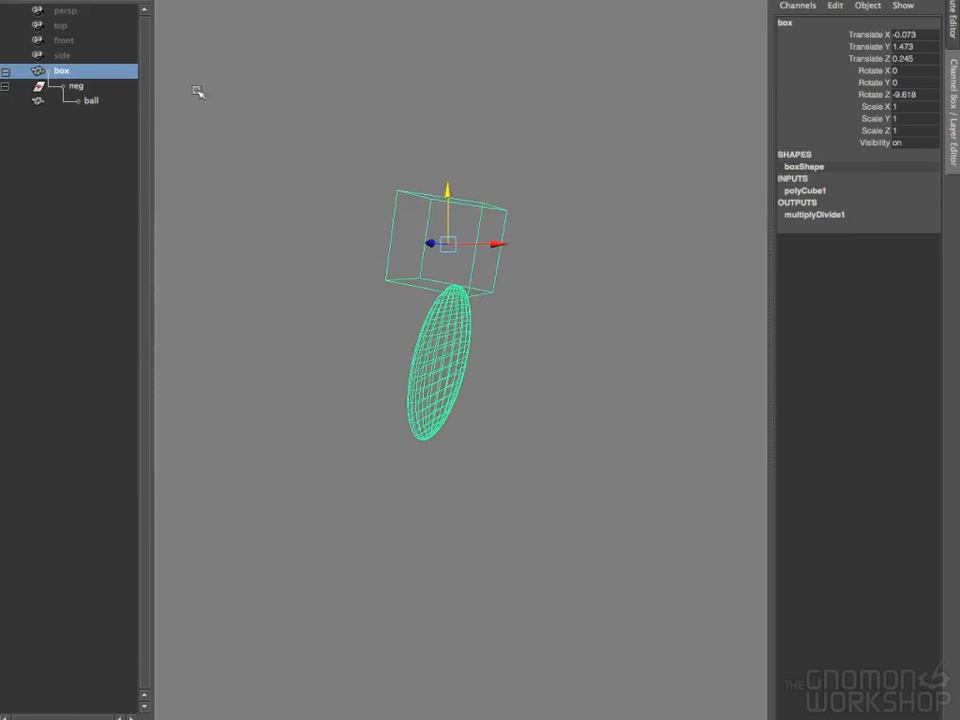
- Examine the box, neg and ball hierarchy and how the box sits relative to the ball in the viewport
left_click(76, 86)
left_click(91, 102)
left_click(78, 87)
left_click(72, 76)
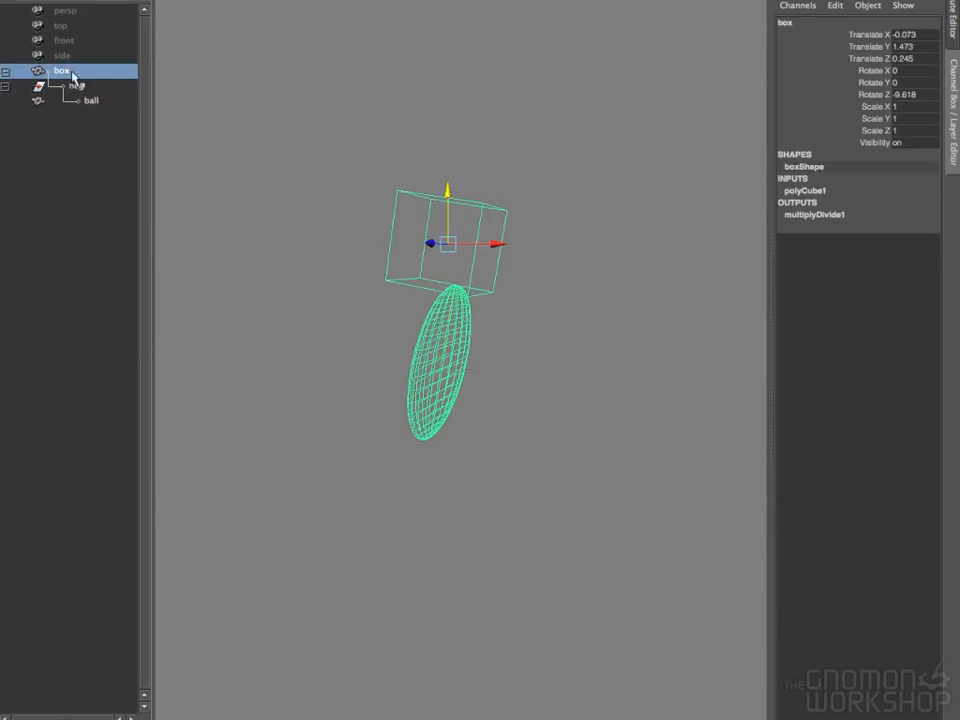
left_click(580, 225)
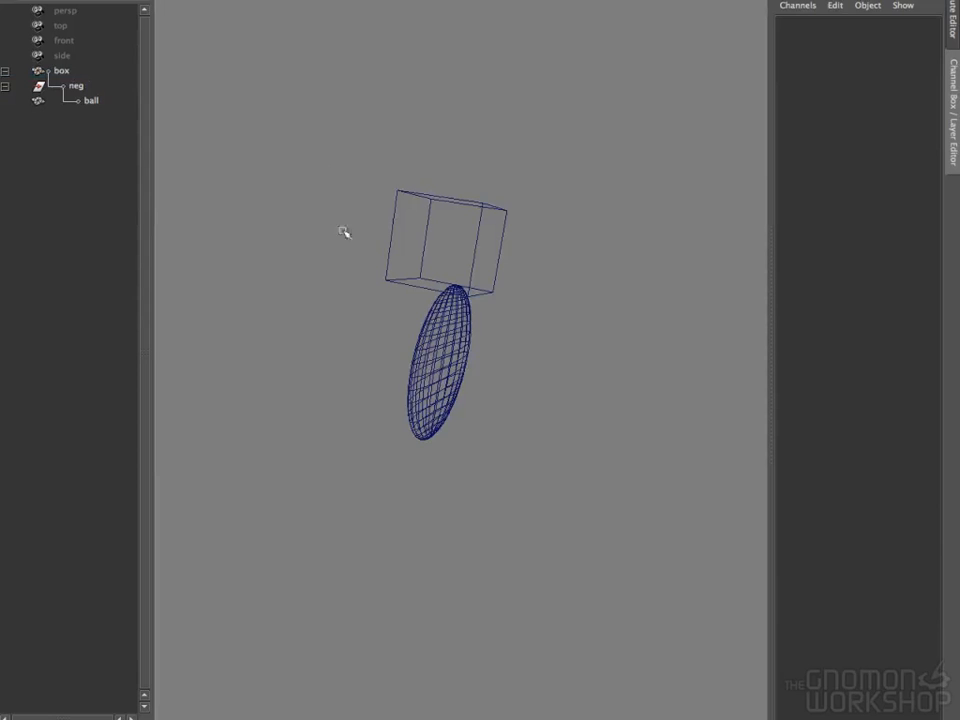
left_click(393, 236)
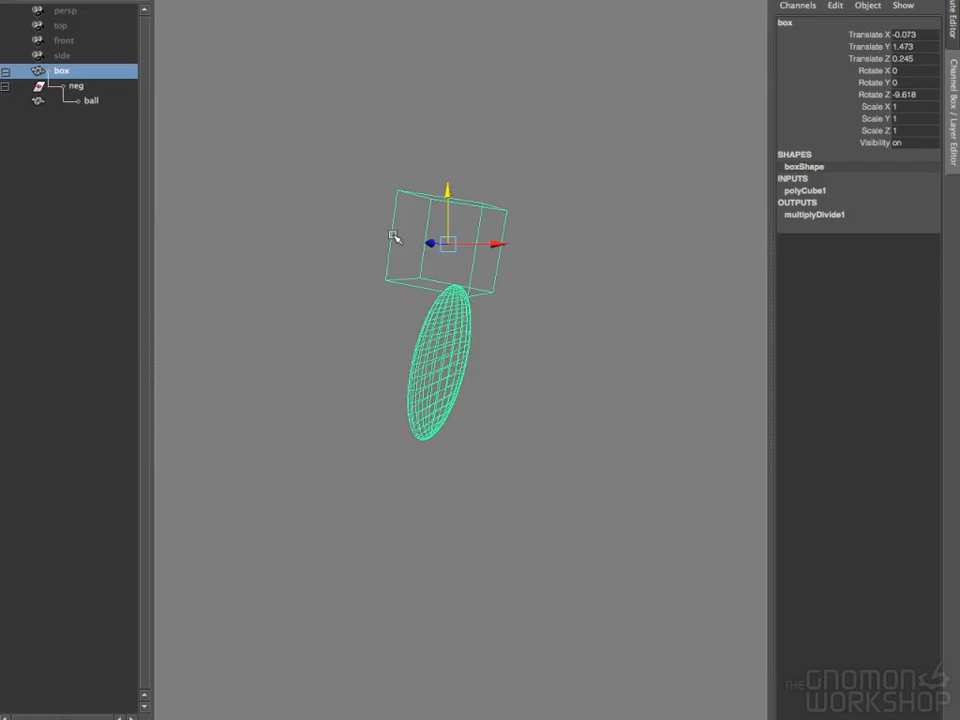
mouse_move(536, 292)
left_mouse_down("alt")
mouse_move(478, 312)
mouse_move(541, 310)
left_mouse_up("alt")
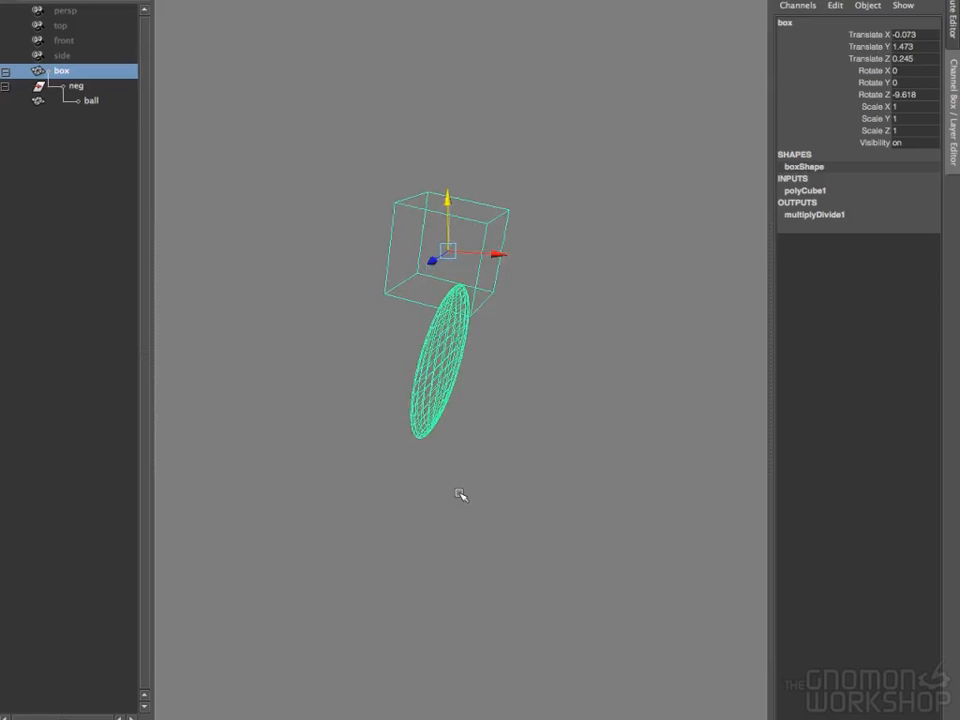
left_click_drag(521, 450, 546, 433, "alt")
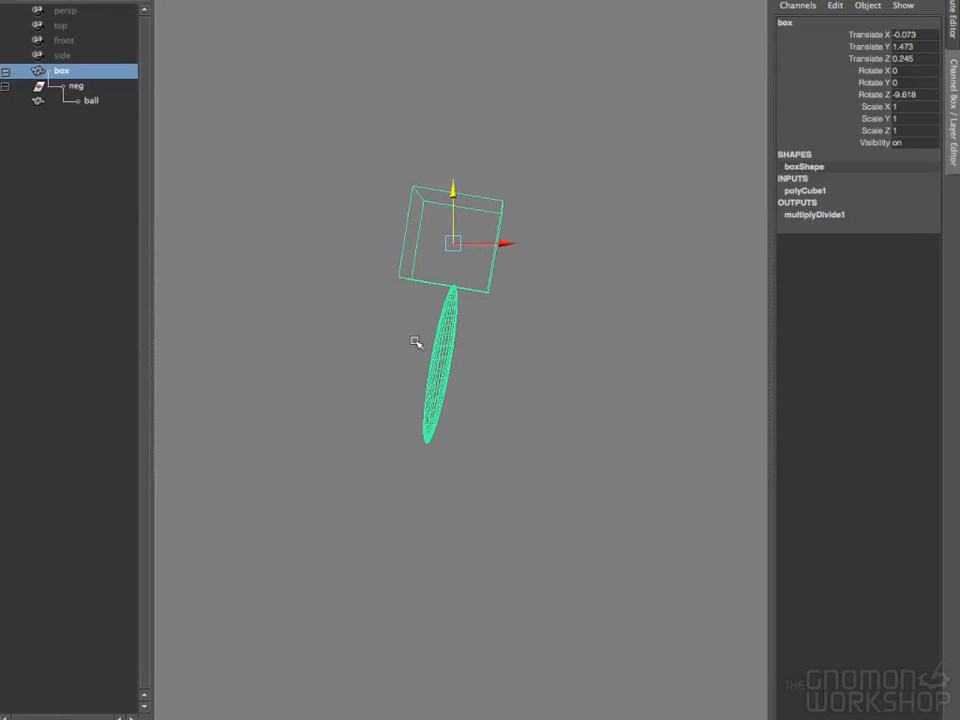
left_click(547, 397)
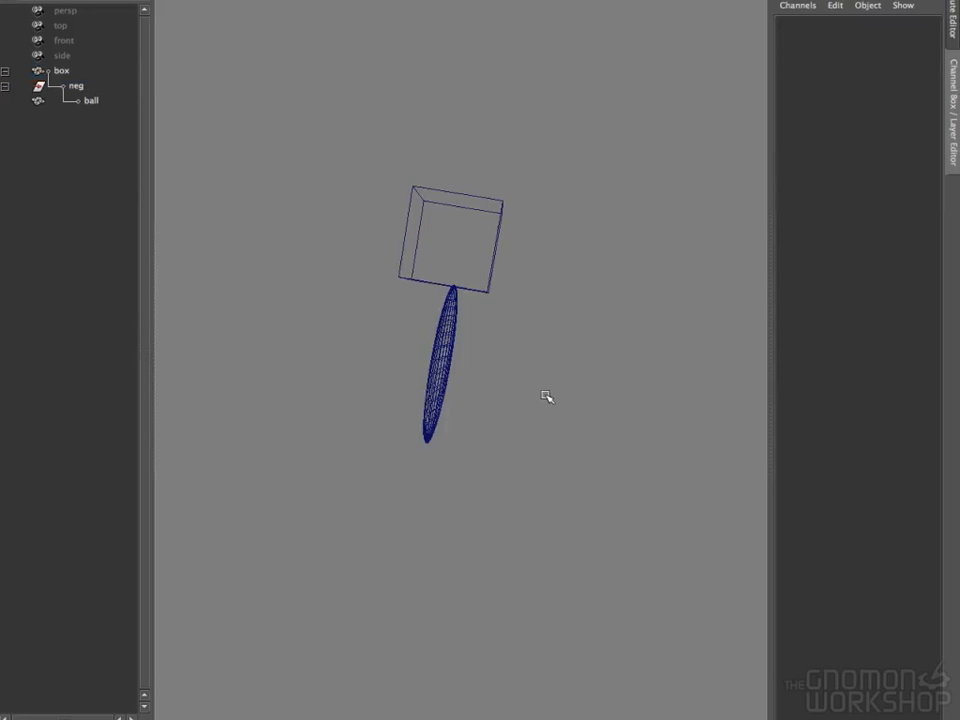
left_click_drag(379, 180, 508, 240)
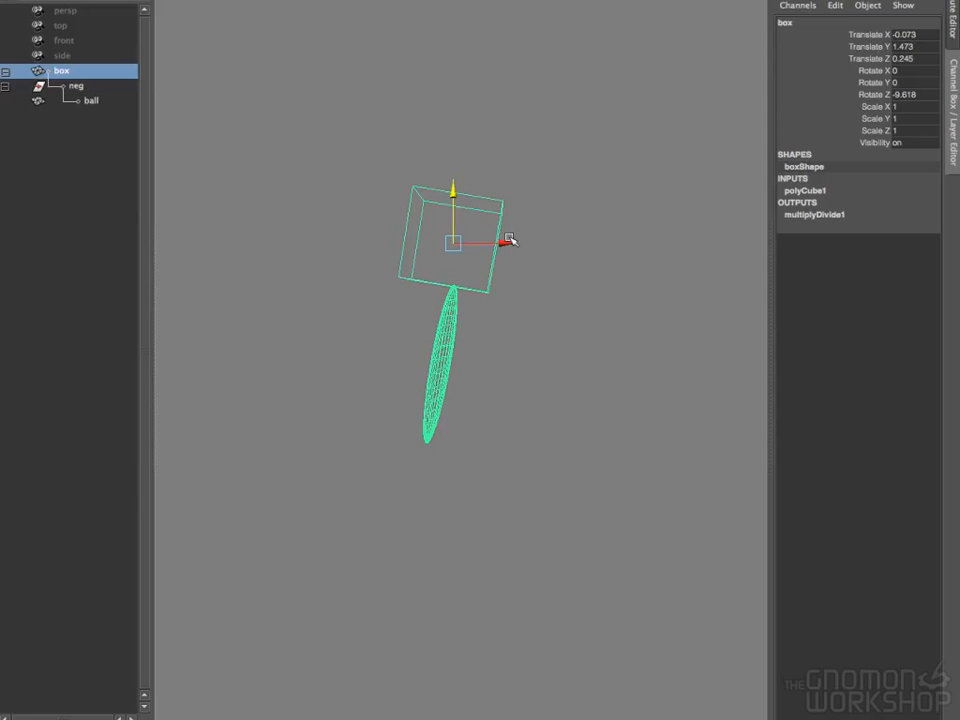
left_click(371, 193)
left_click_drag(590, 247, 549, 258, "alt")
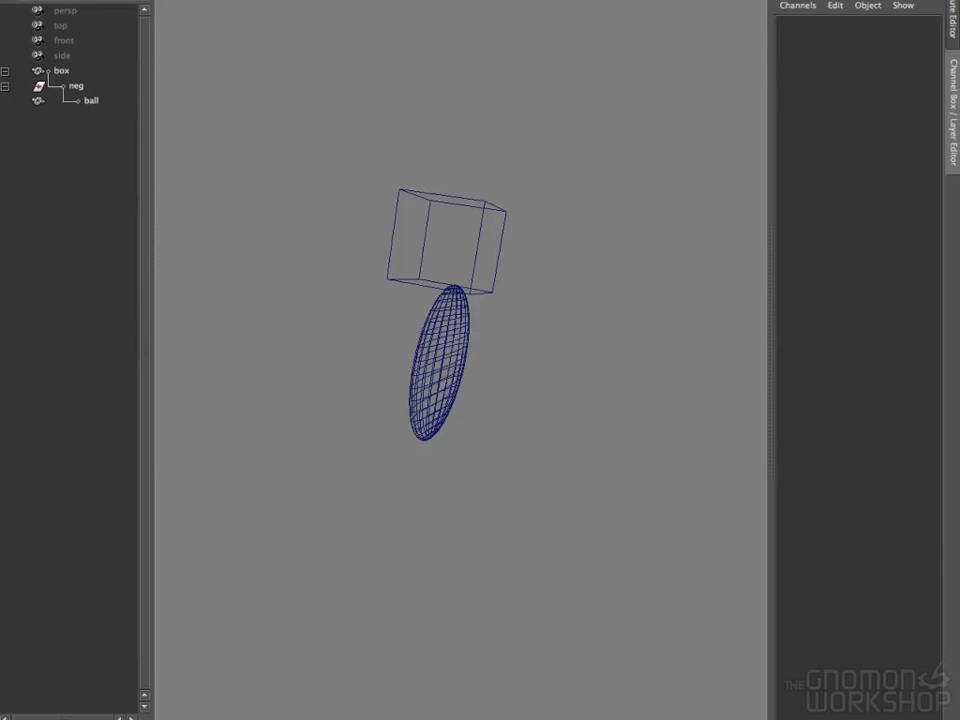
- Start a new scene and create a polygon cube
key("ctrl+n")
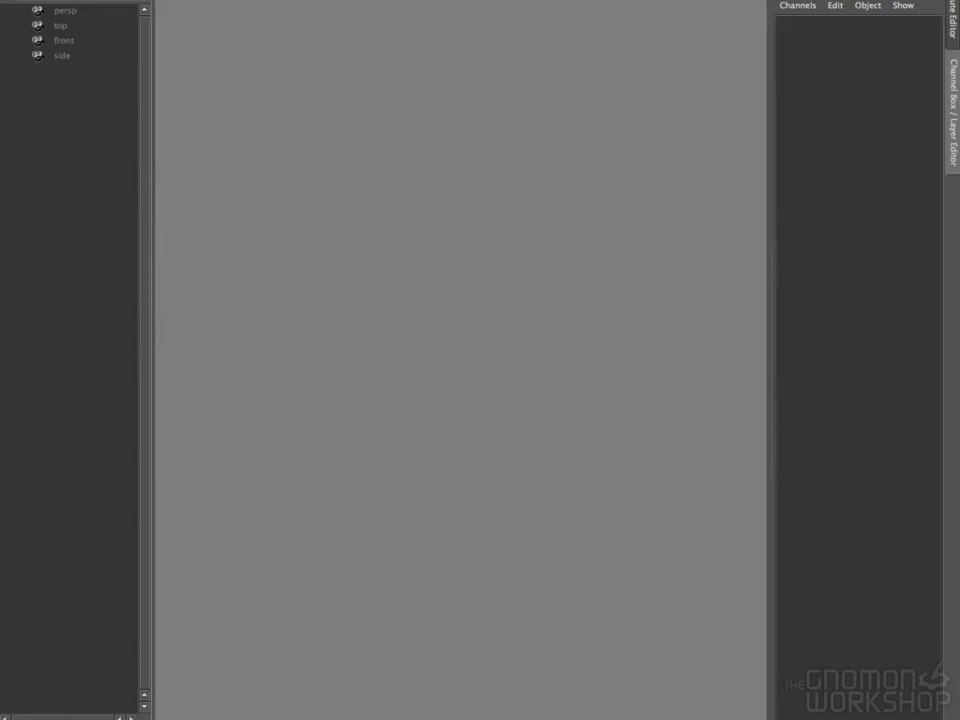
left_click(126, 0)
mouse_move(165, 0)
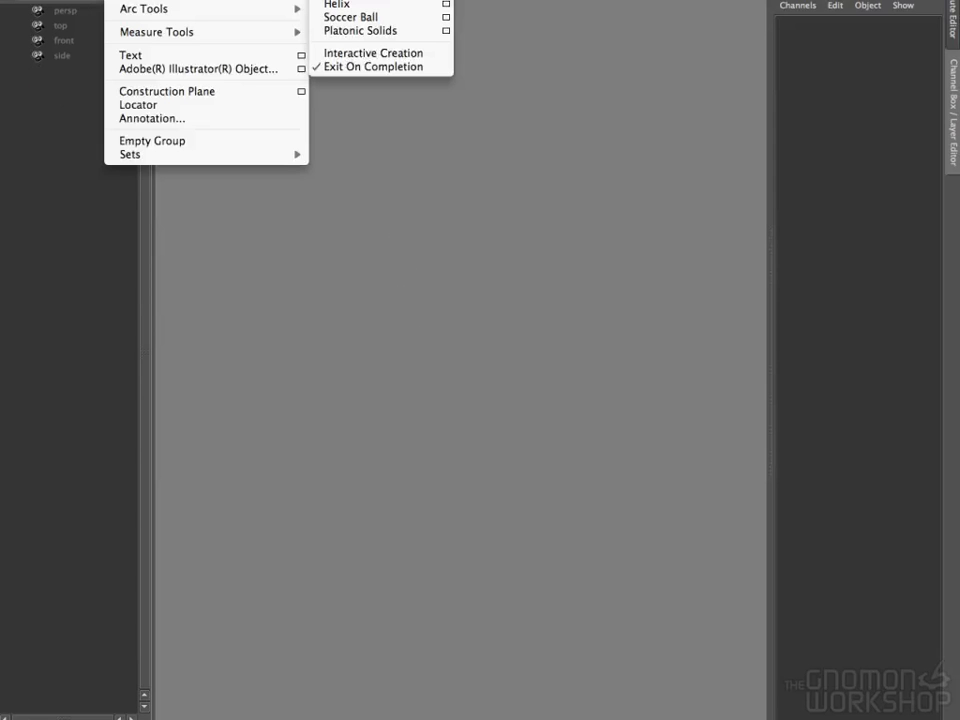
left_click(340, 0)
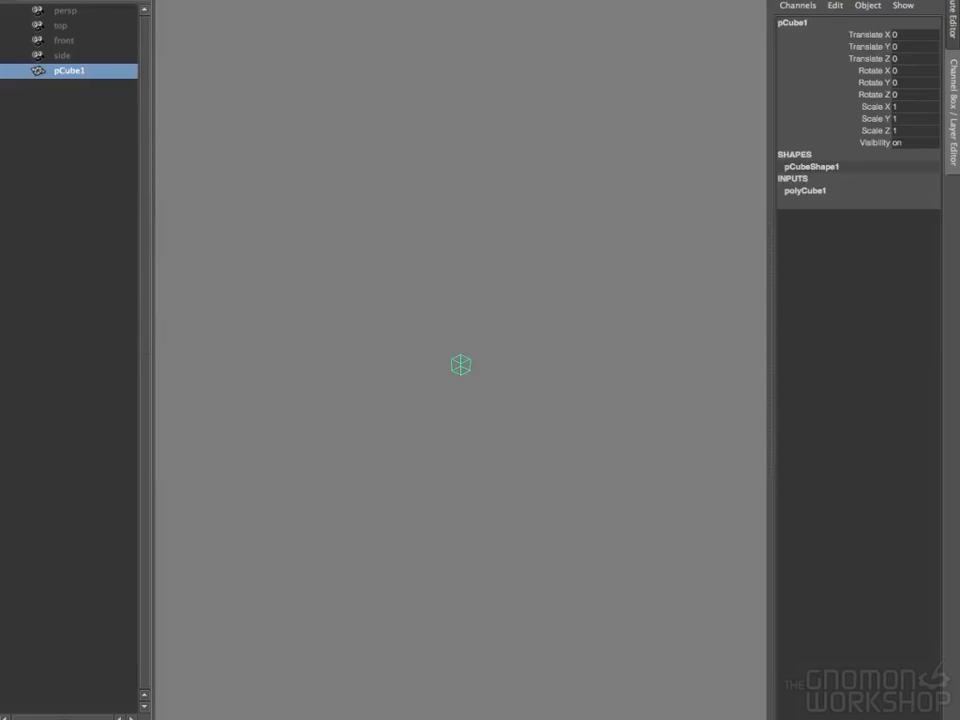
- Create a polygon plane with Subdivisions Width and Subdivisions Height set to 2
left_click(126, 0)
mouse_move(165, 0)
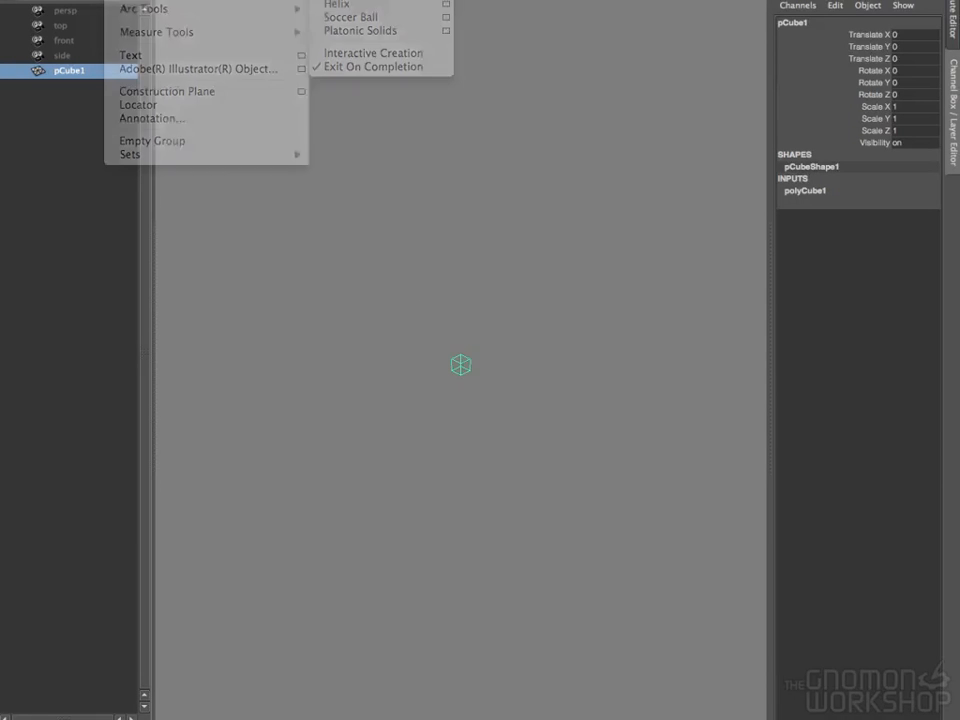
left_click(360, 0)
left_click(820, 191)
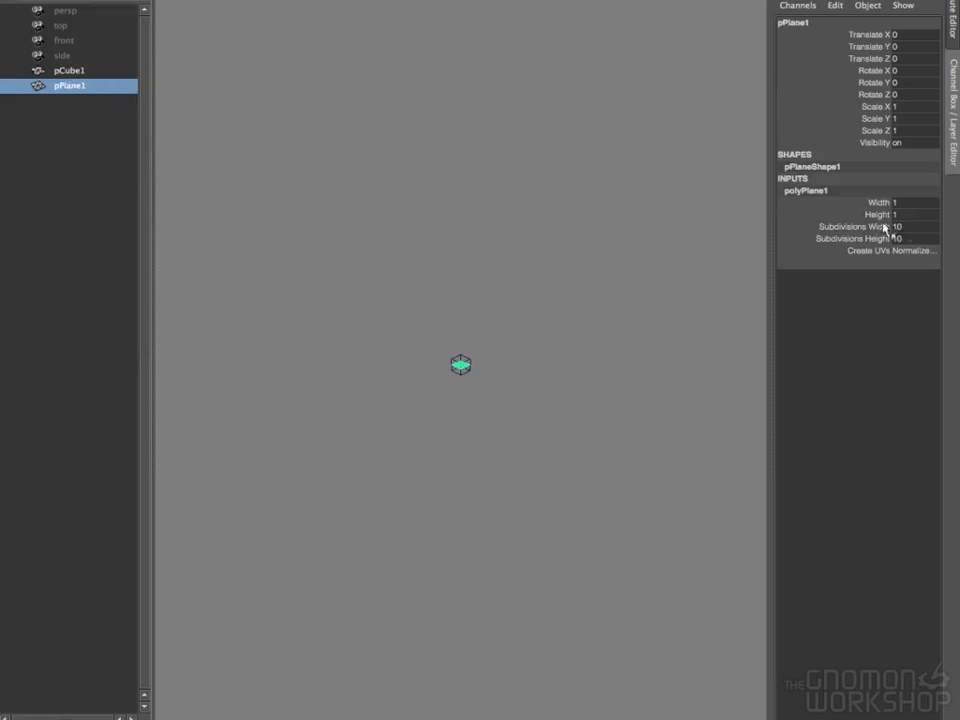
left_click_drag(907, 234, 910, 241)
type("2")
key("Tab")
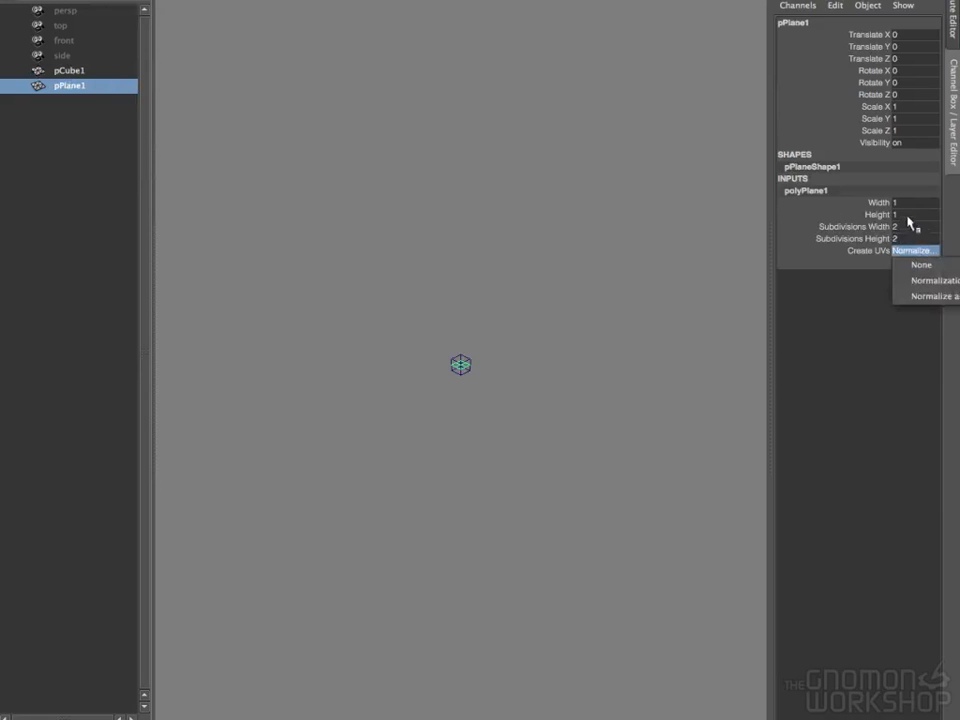
- Set the polygon plane's Width and Height to 2
left_click(905, 204)
left_click_drag(907, 214, 902, 205)
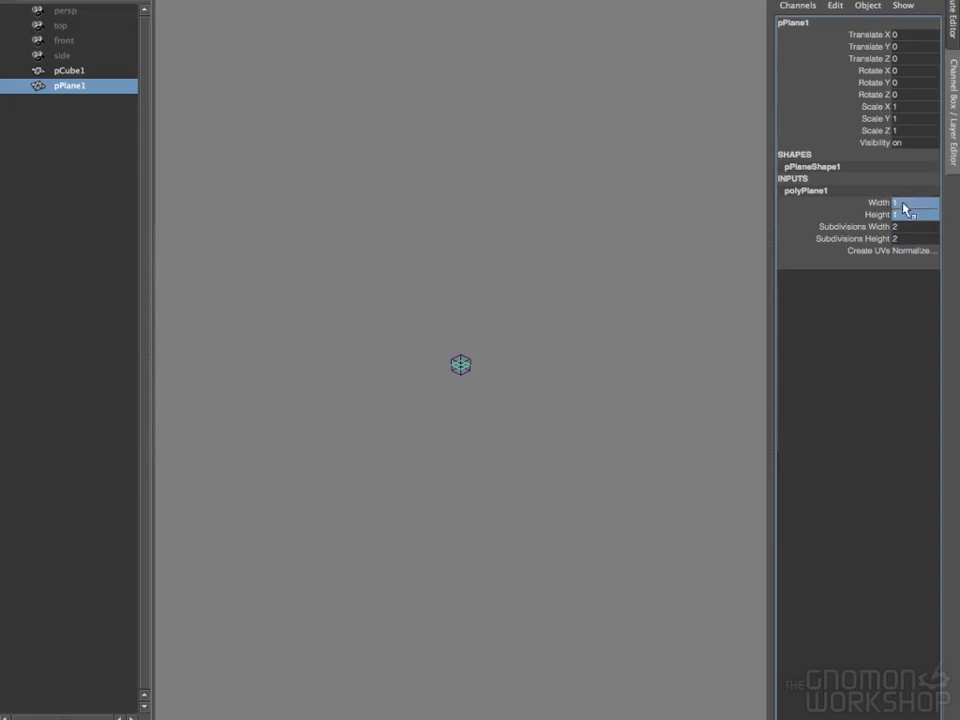
type("2")
left_click(441, 279)
- Select both the cube and the plane and delete their construction history
left_click_drag(441, 279, 540, 431)
key("f")
right_click_drag(596, 423, 423, 398, "alt")
left_click_drag(423, 403, 546, 409, "alt")
left_click(35, 0)
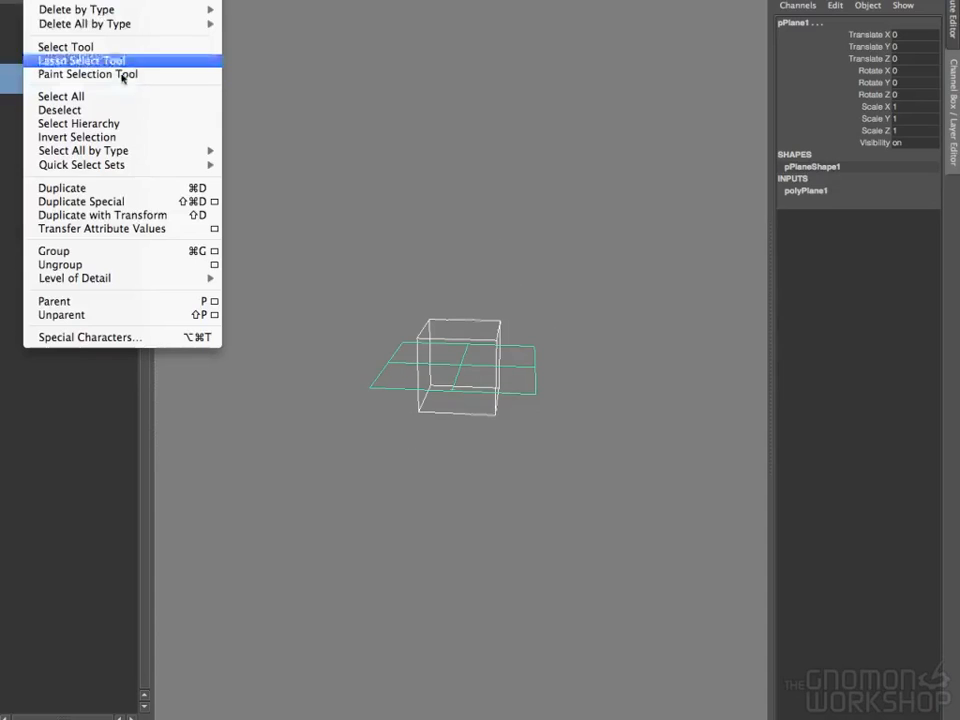
mouse_move(122, 9)
left_click(316, 22)
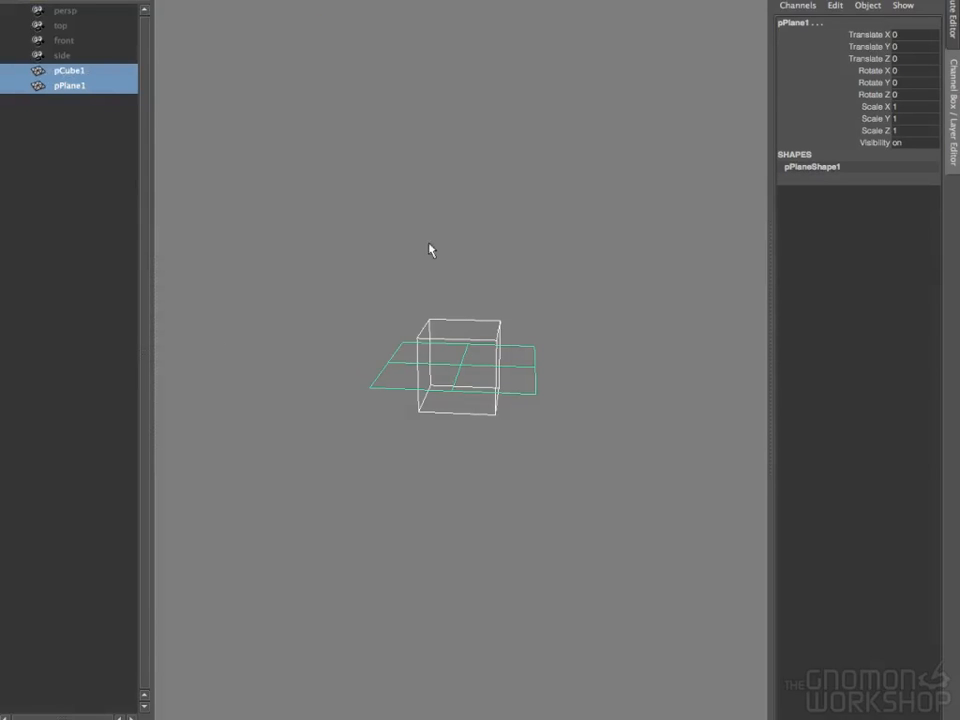
- Rename the cube pCube1 to pivot
left_click(483, 318)
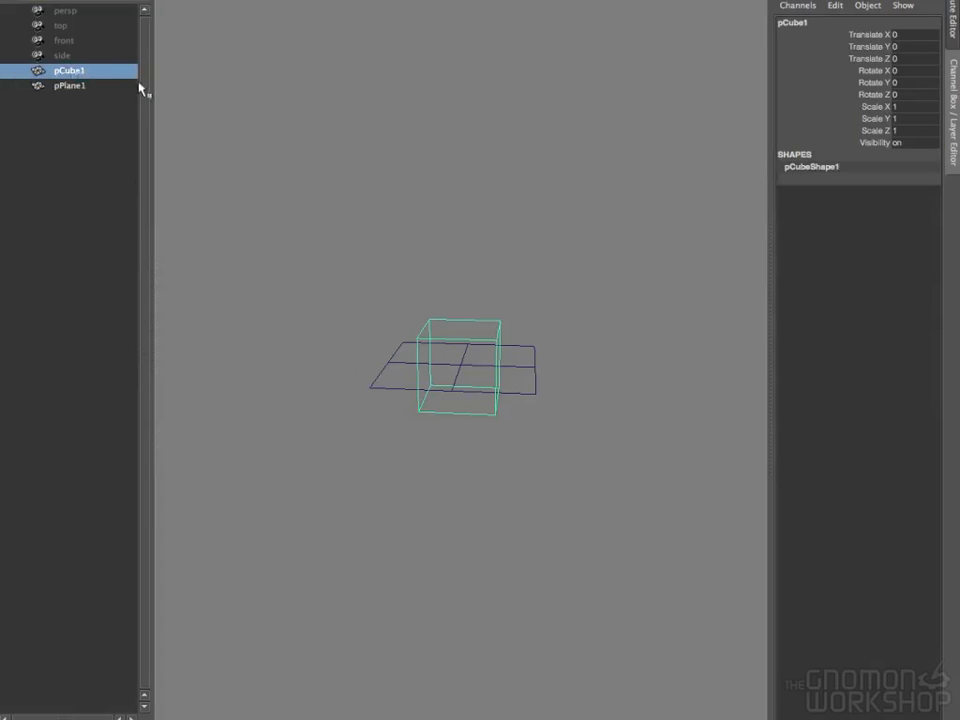
double_click(73, 72)
type("pivo")
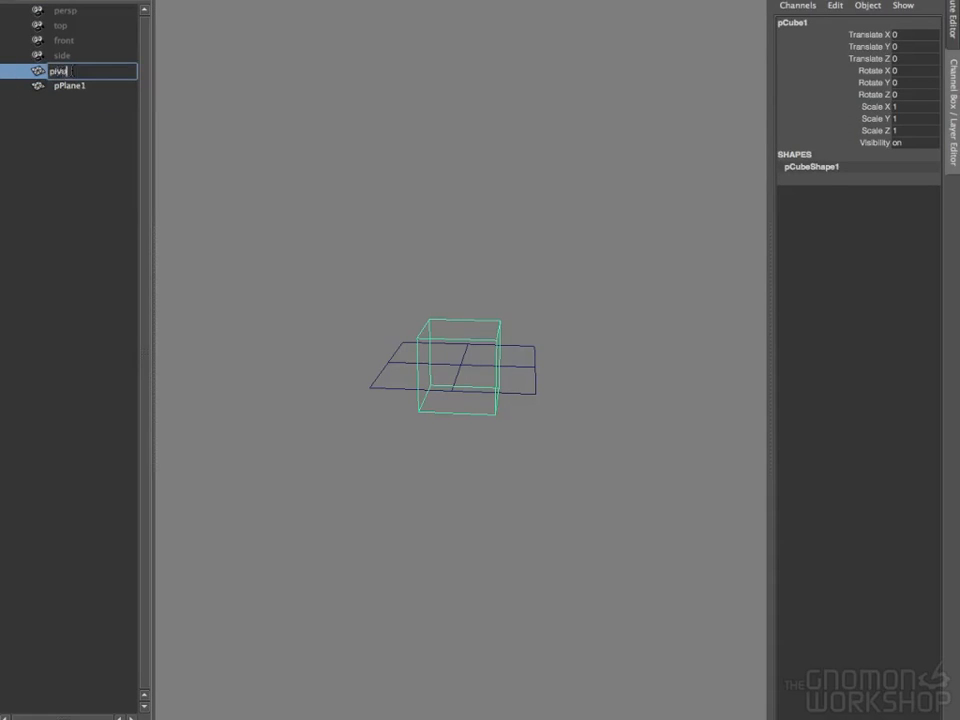
type("t")
key("Return")
- Rename the plane pPlane1 to obj
double_click(70, 88)
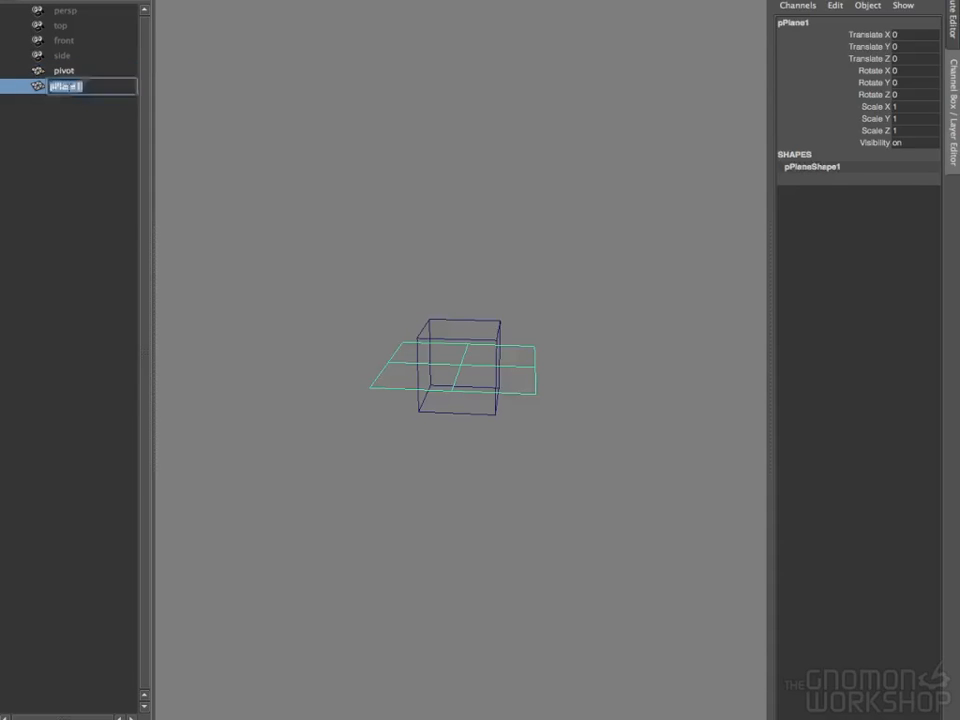
type("obj")
key("Return")
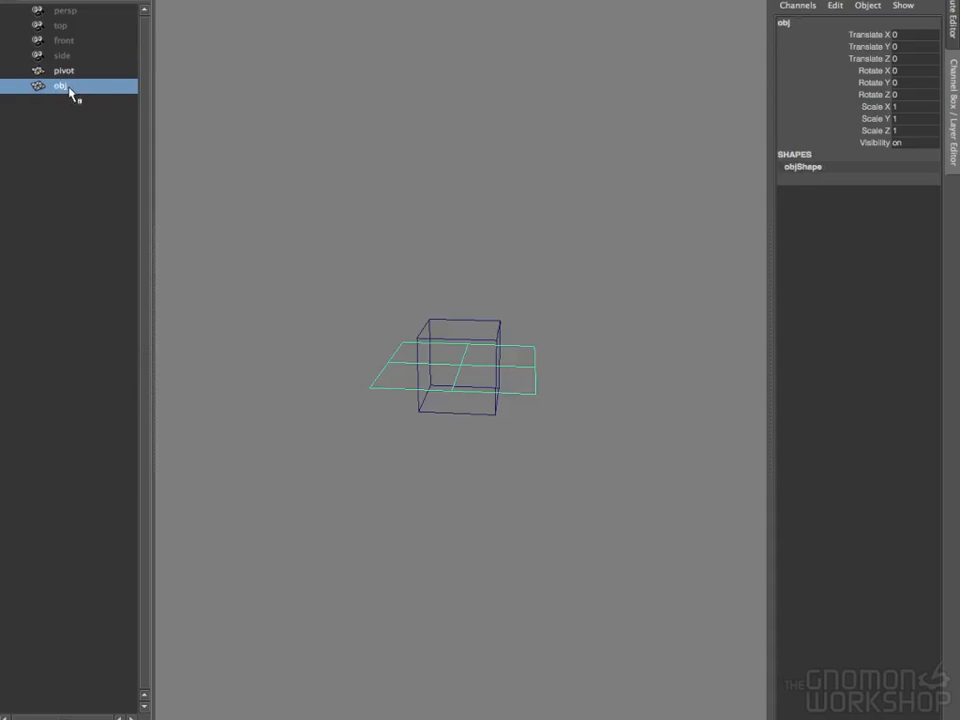
- Create an empty group with nothing selected, parent it under pivot, and expand the pivot hierarchy
mouse_move(452, 261)
left_mouse_down("alt")
mouse_move(453, 252)
mouse_move(455, 264)
left_mouse_up("alt")
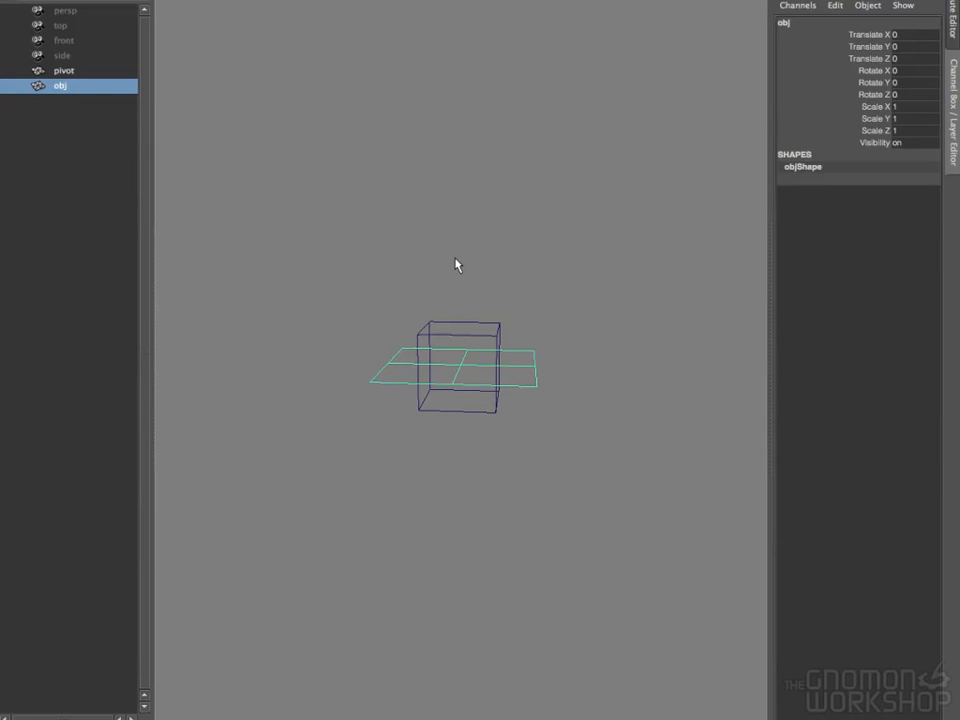
left_click(456, 265)
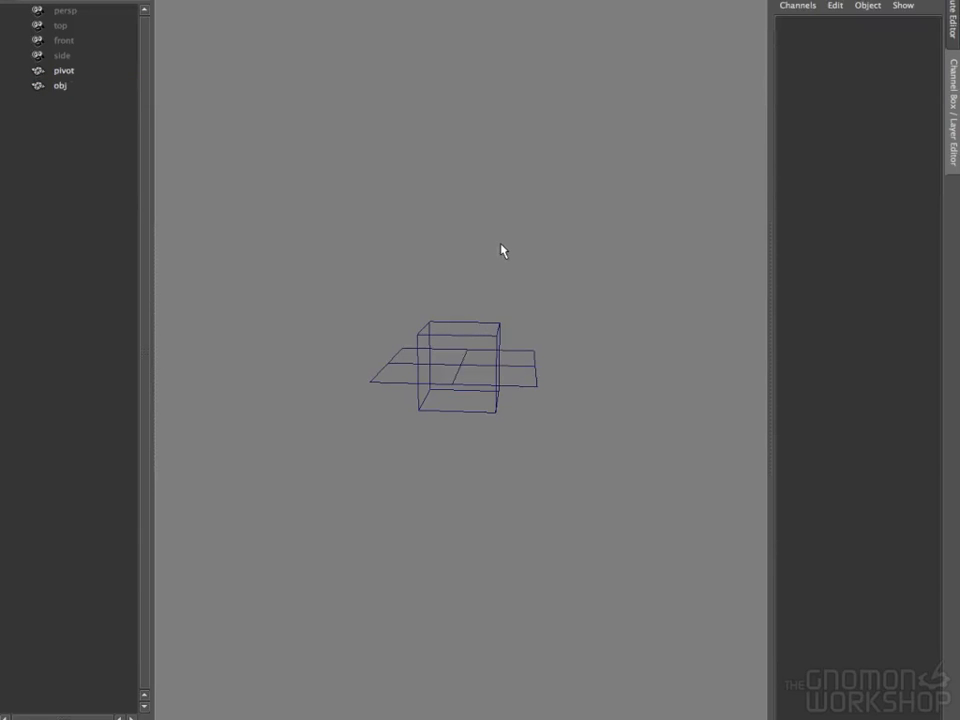
key("ctrl+g")
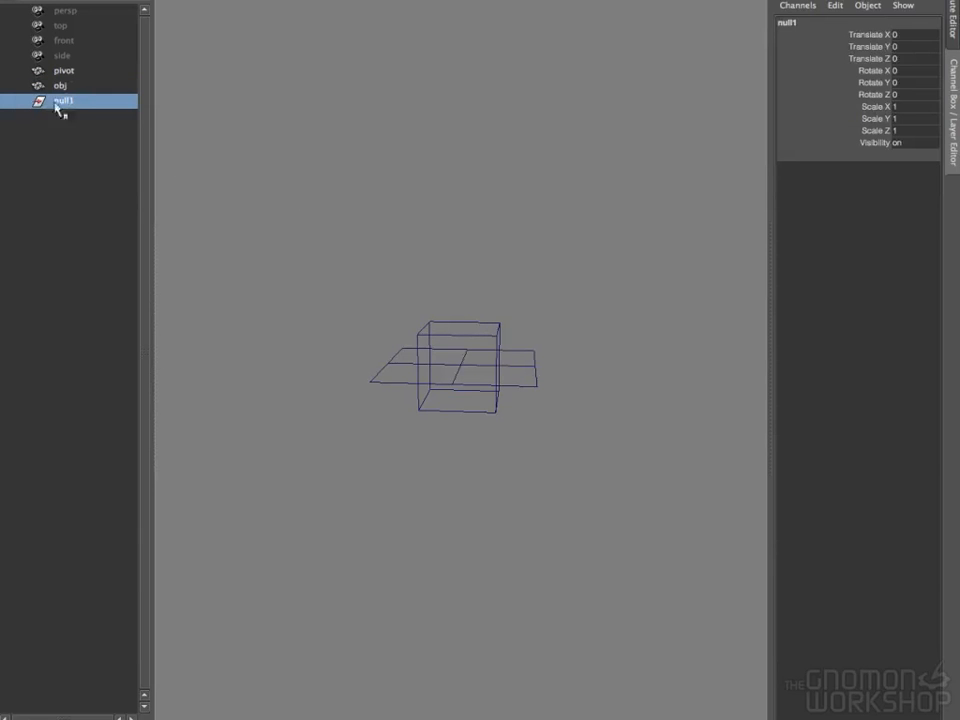
middle_click_drag(71, 100, 77, 78)
left_click(5, 72)
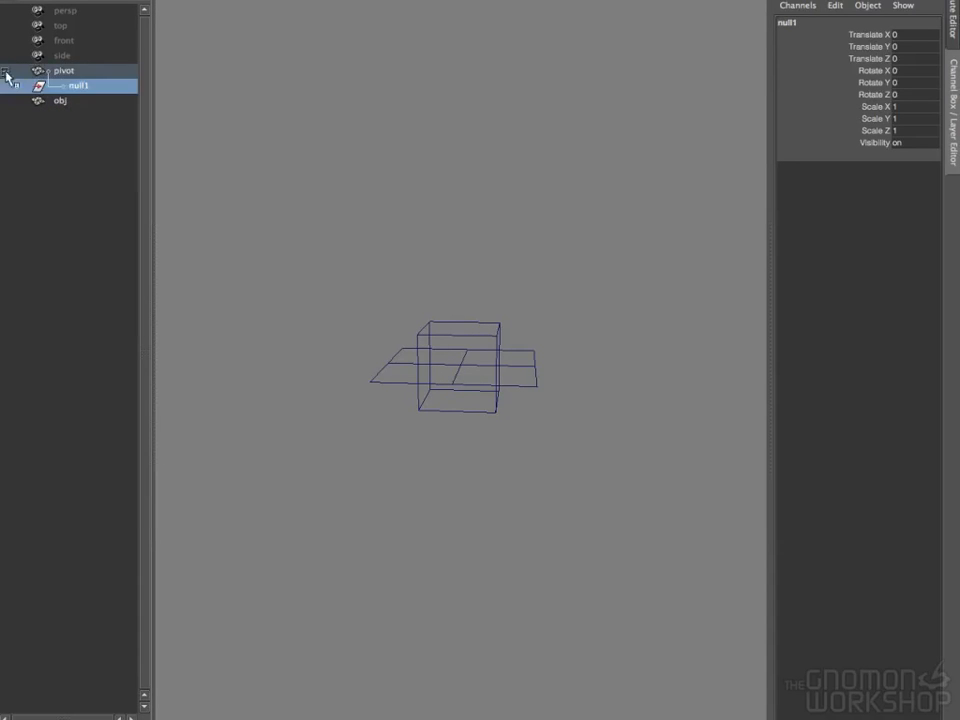
- Rename the empty group under pivot to neg
double_click(78, 86)
type("neg")
key("Return")
- Graph pivot and neg in the Hypershade work area and lay their nodes side by side, with a gap between them
left_click(75, 74)
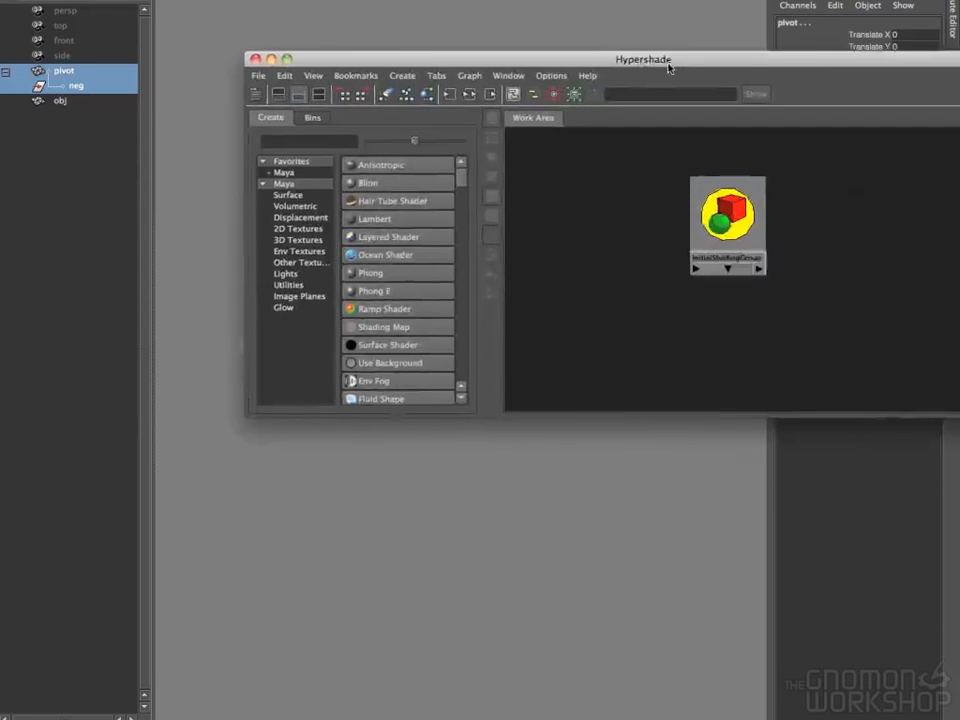
left_click_drag(668, 63, 504, 32)
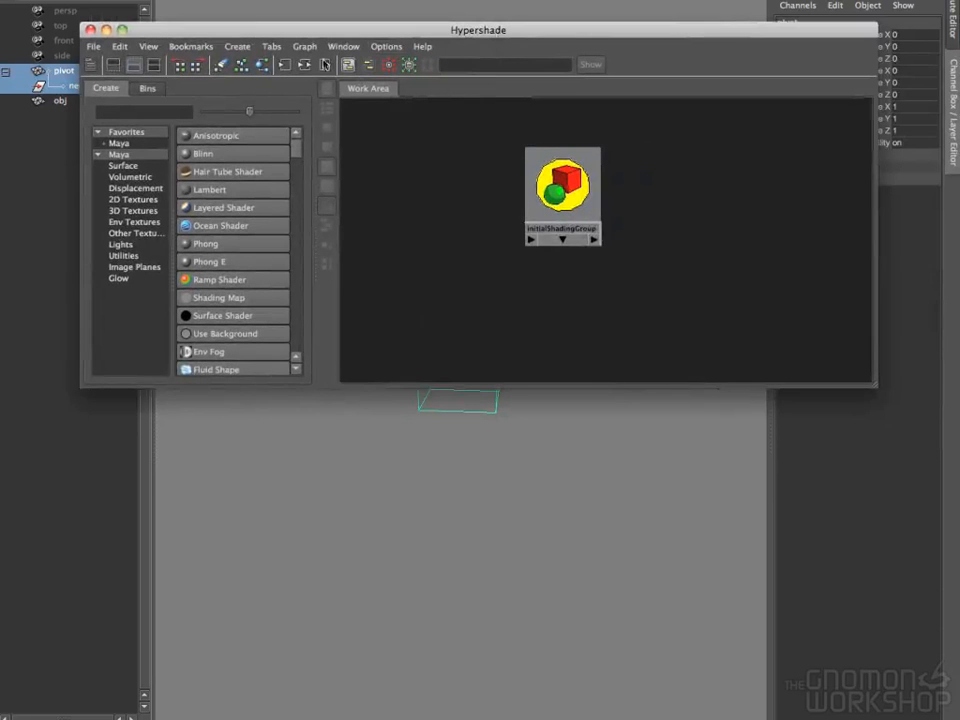
left_click(309, 67)
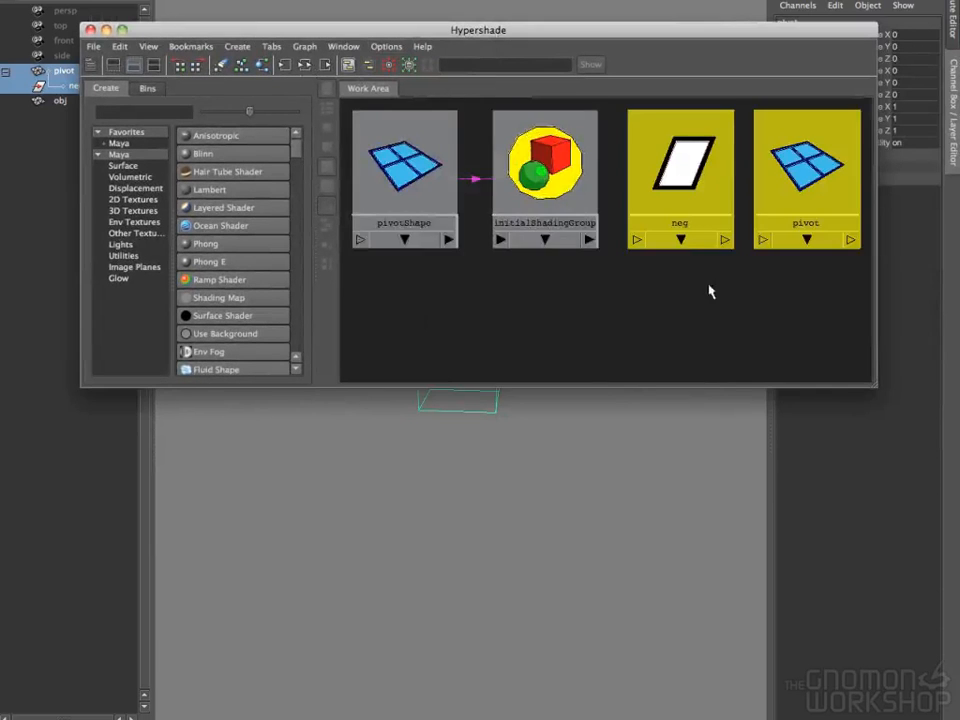
right_click_drag(713, 287, 482, 262, "alt")
left_click_drag(638, 215, 647, 294)
left_click_drag(692, 208, 478, 290)
left_click(557, 285)
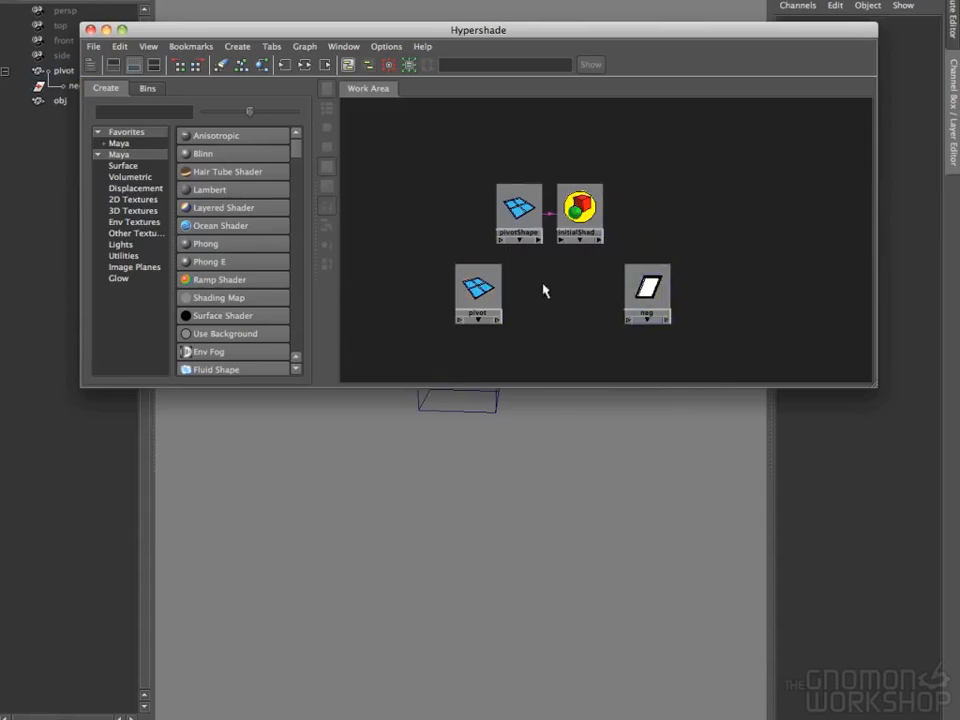
- Create a Multiply Divide utility node and place it between the pivot and neg nodes
right_click(543, 288)
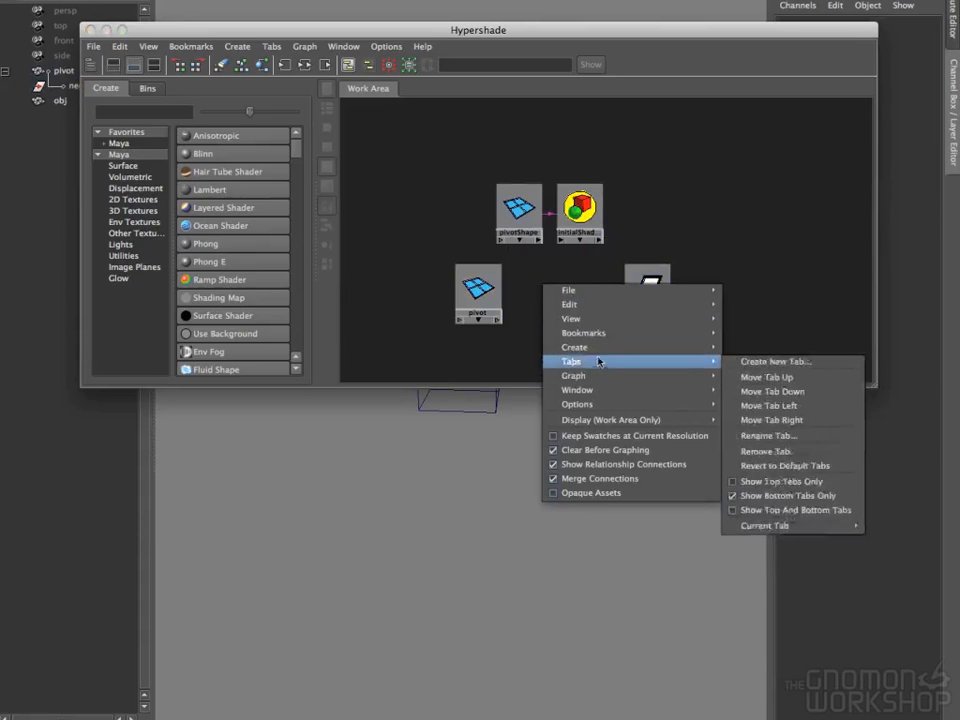
mouse_move(686, 352)
mouse_move(774, 363)
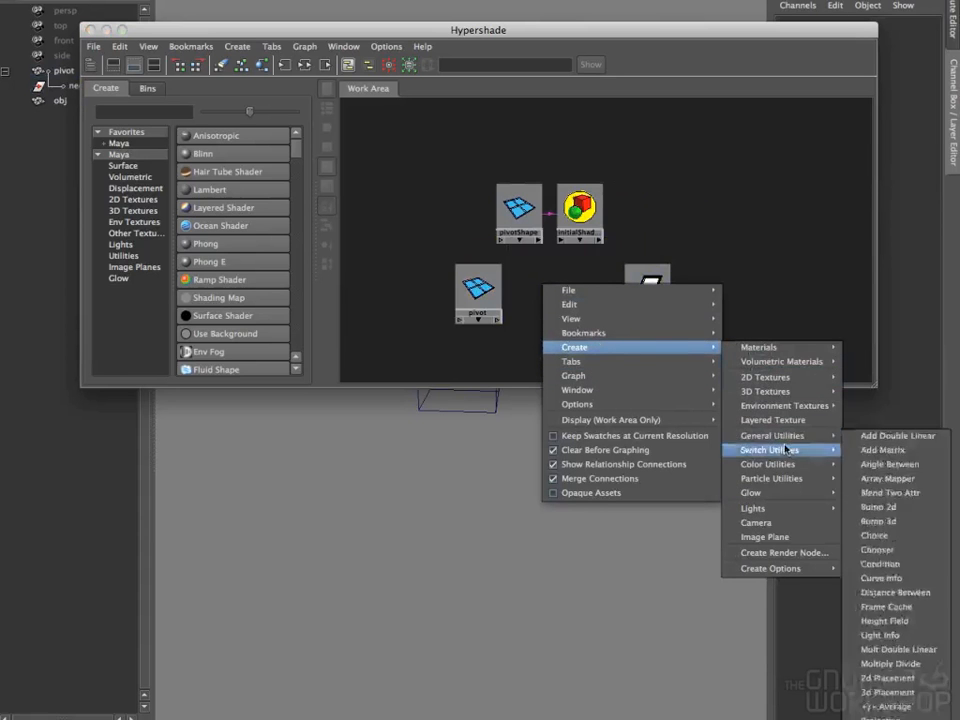
mouse_move(775, 436)
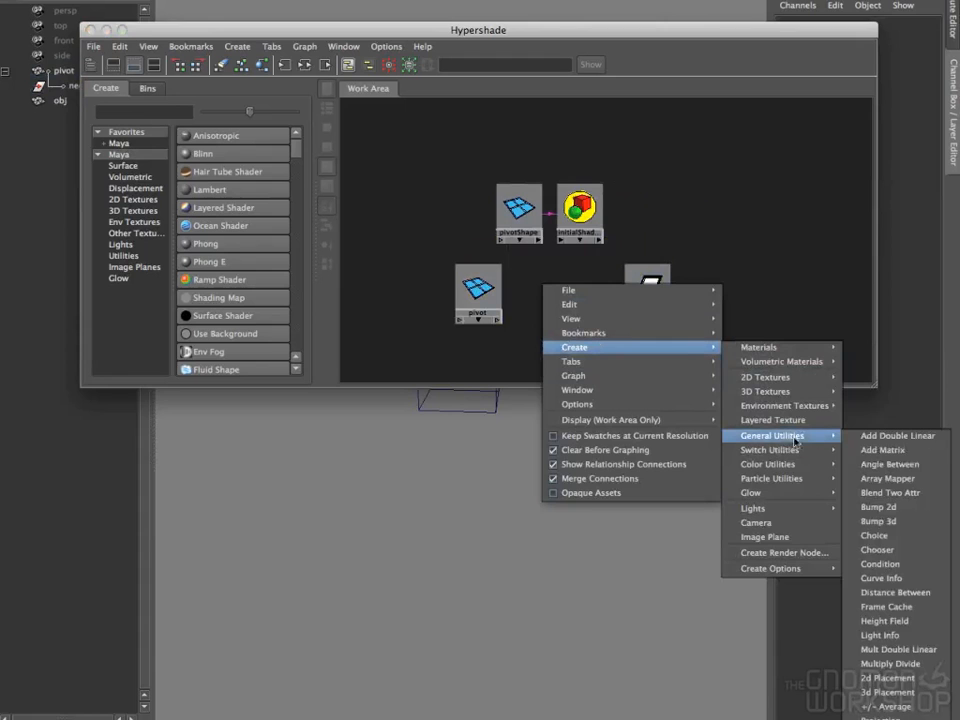
left_click(895, 663)
left_click_drag(361, 149, 560, 316)
- Connect pivot's rotate output to input1 of the multiplyDivide1 node
left_click(496, 318)
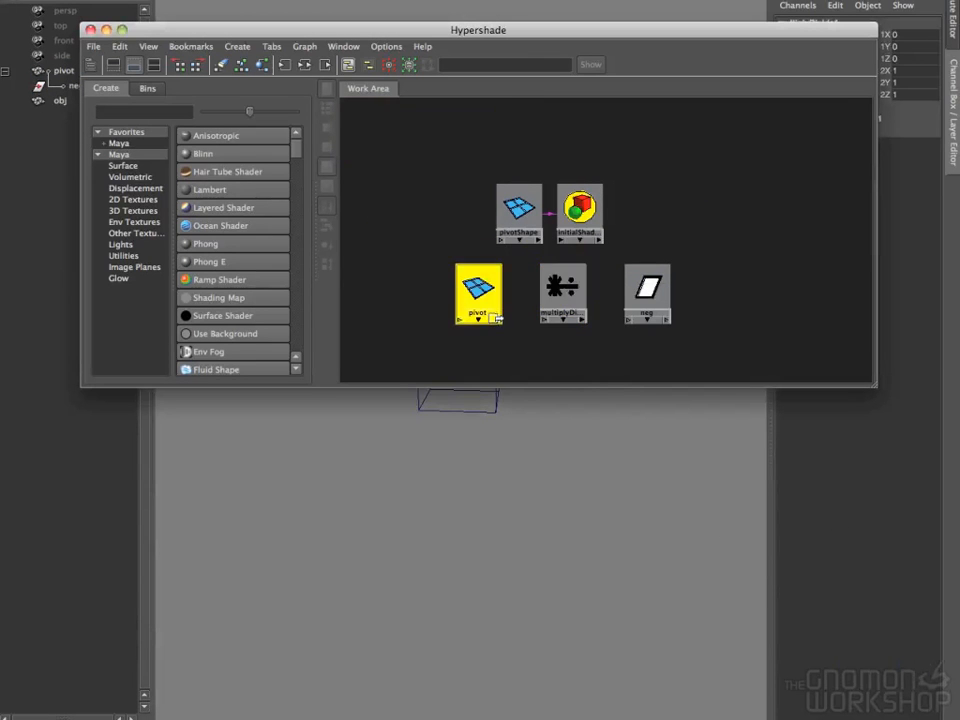
left_click(497, 321)
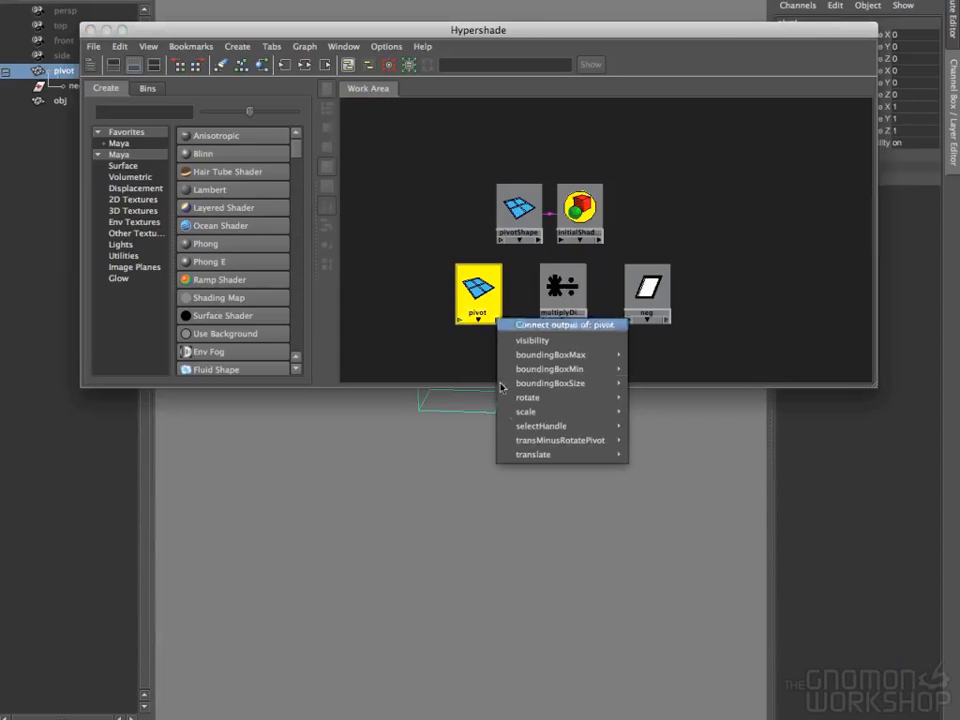
mouse_move(546, 401)
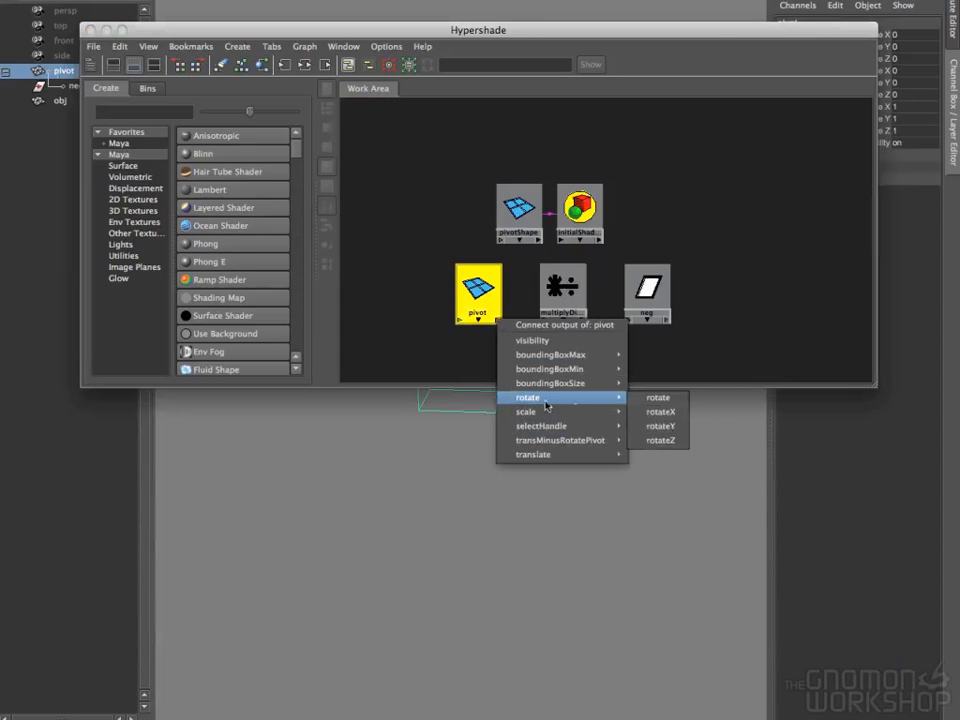
left_click(650, 397)
left_click(557, 291)
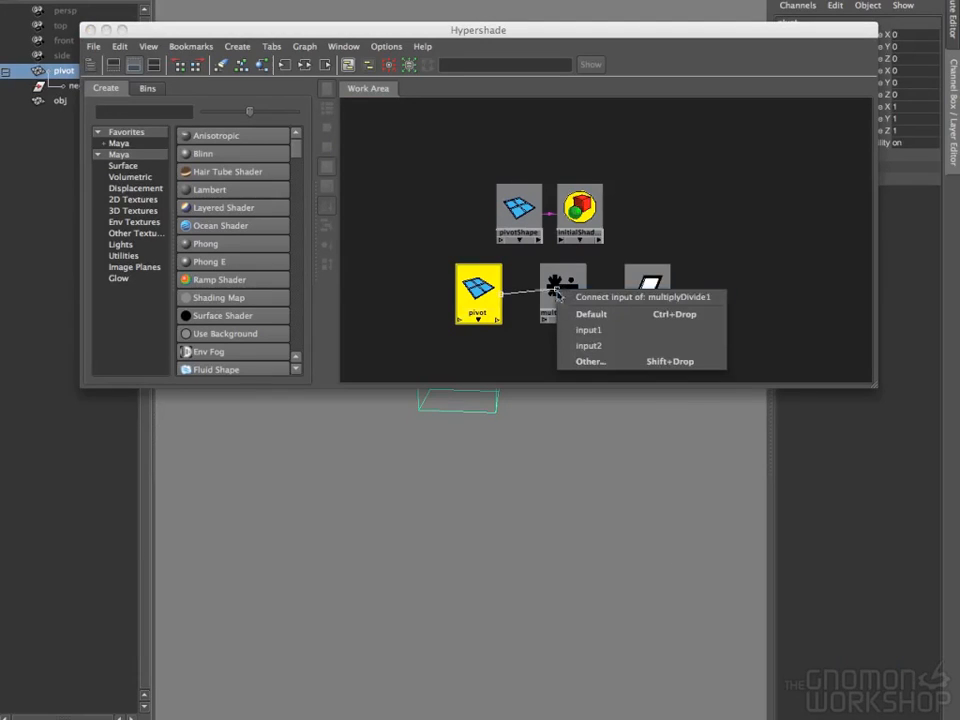
left_click(588, 330)
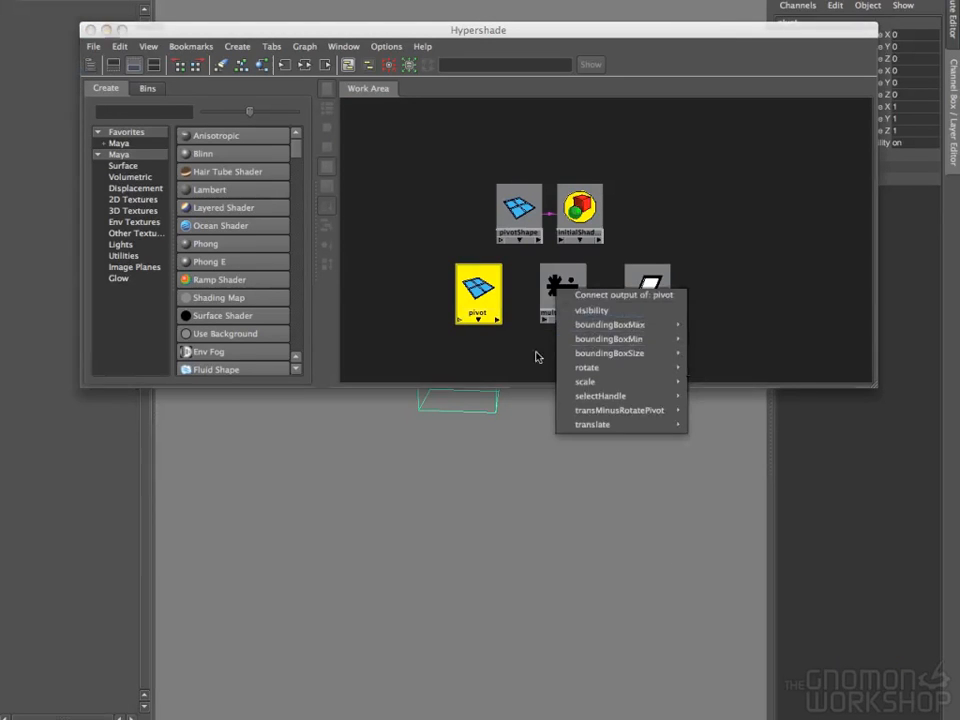
left_click(536, 357)
- Connect the output of multiplyDivide1 to the rotate attribute of neg, and select neg
left_click(580, 320)
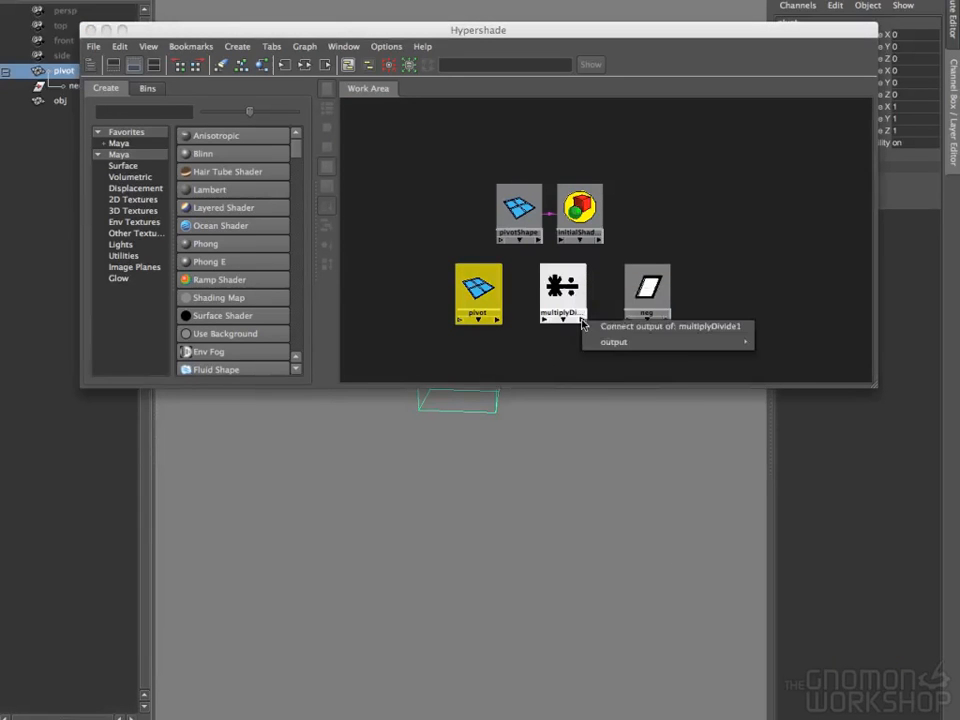
mouse_move(621, 341)
left_click(786, 344)
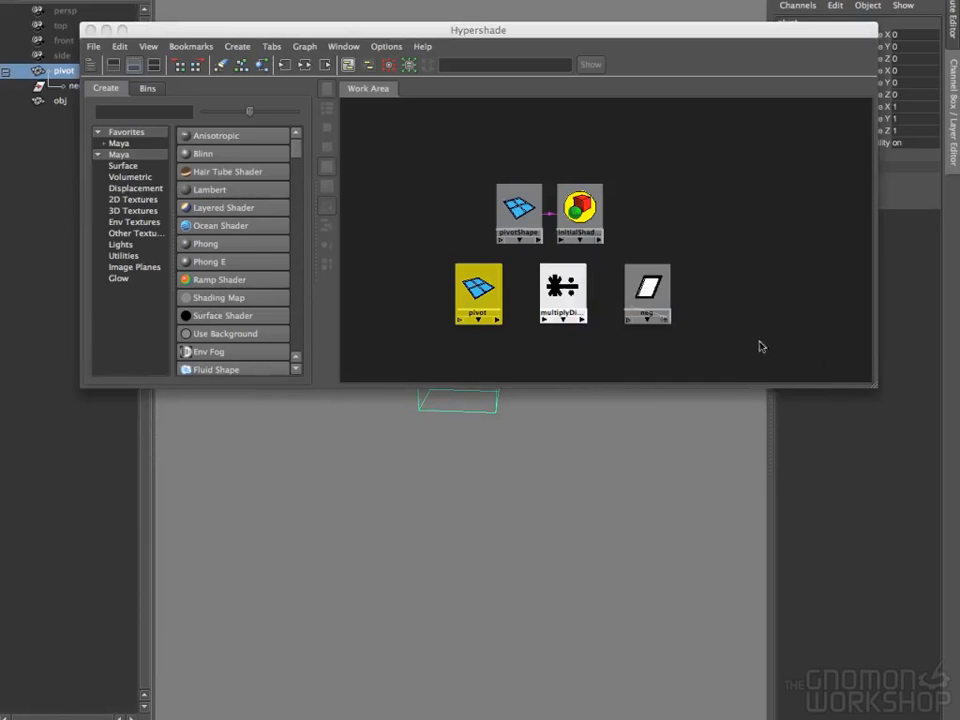
left_click(632, 295)
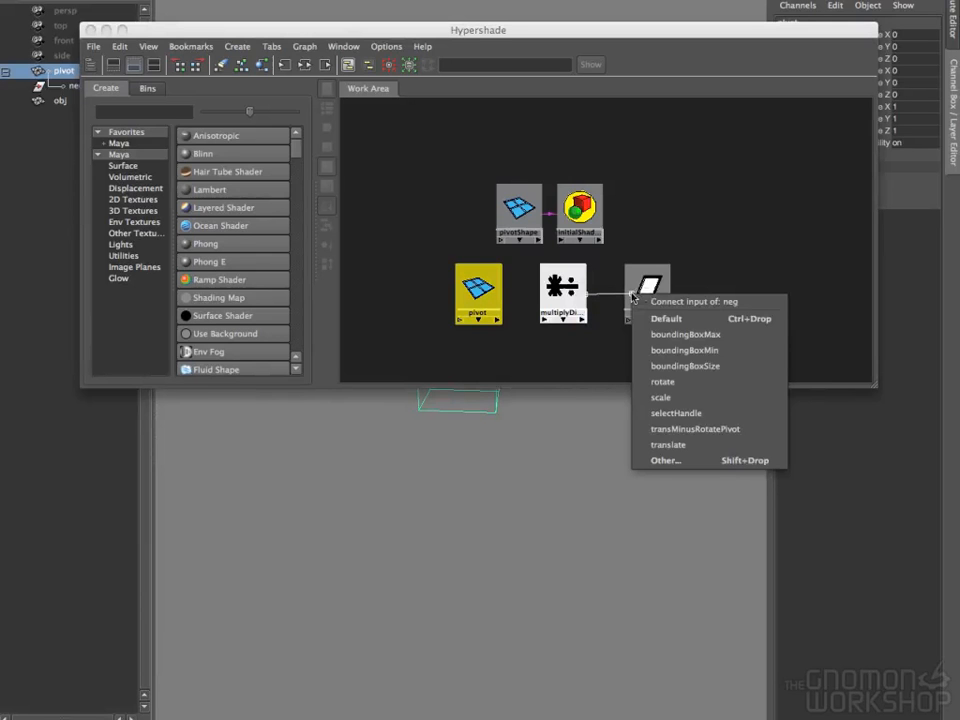
left_click(706, 382)
left_click(658, 287)
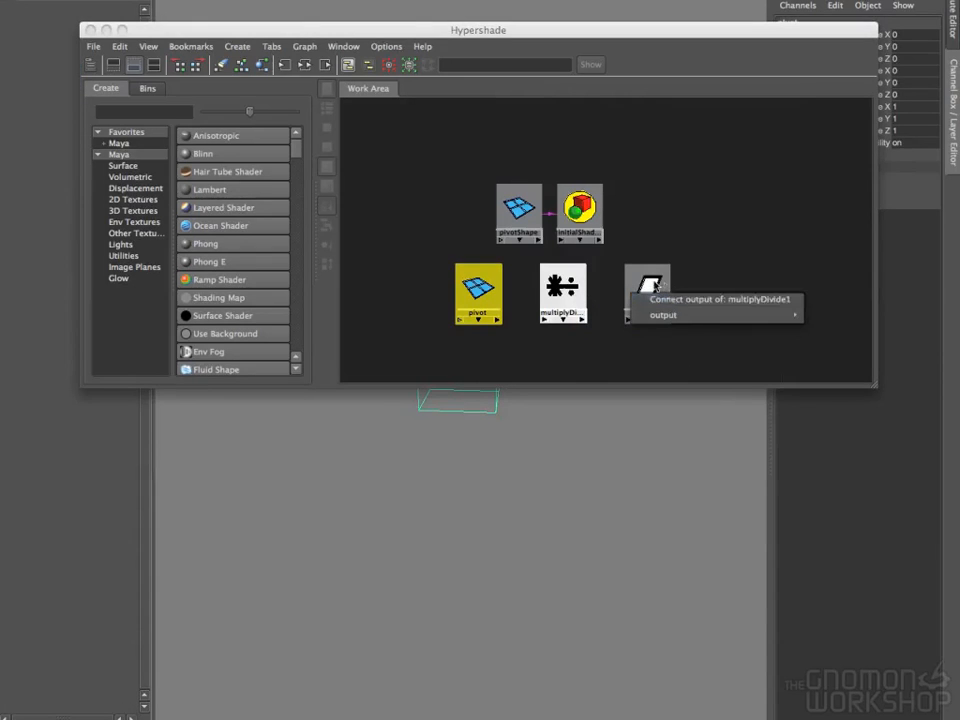
left_click(685, 266)
left_click(648, 290)
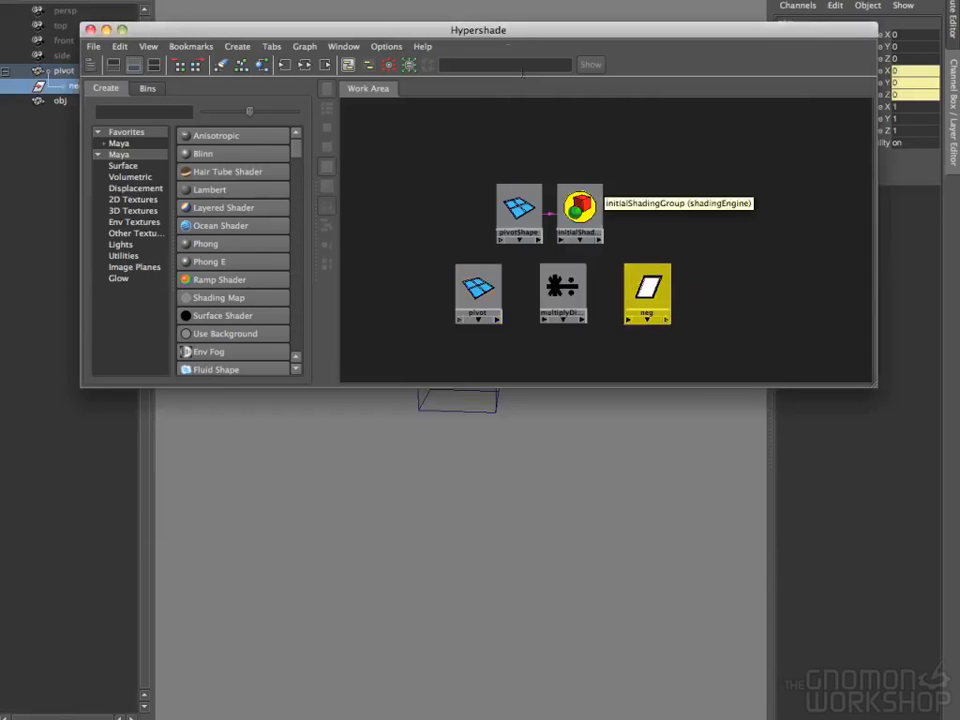
- Move the Hypershade out of the way and set multiplyDivide1's Input 2X, 2Y and 2Z to -1
left_click_drag(506, 32, 959, 170)
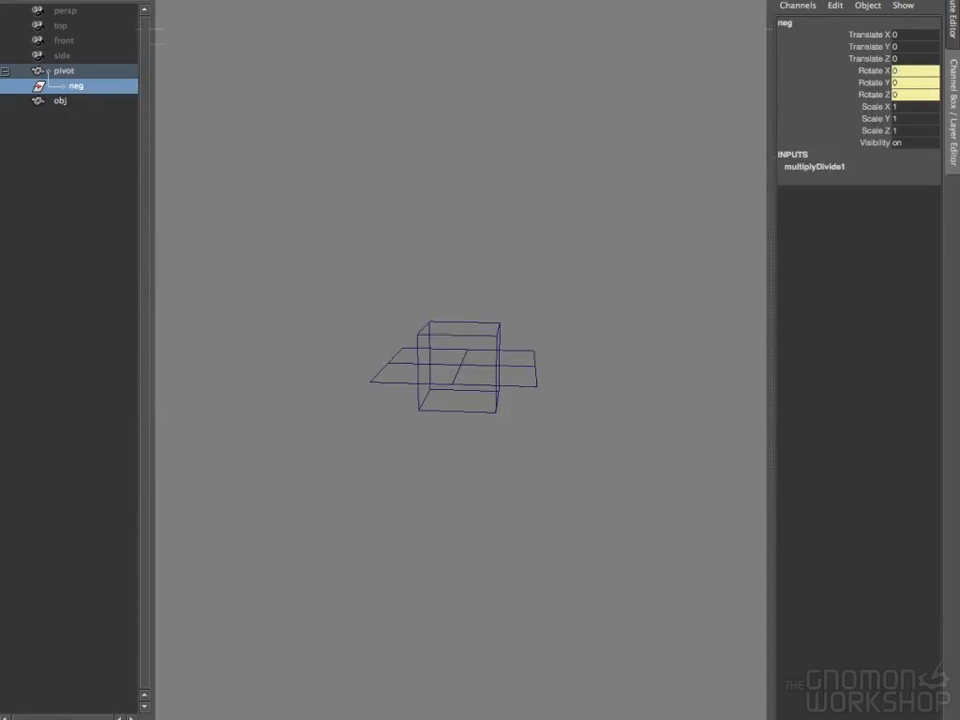
left_click(52, 71)
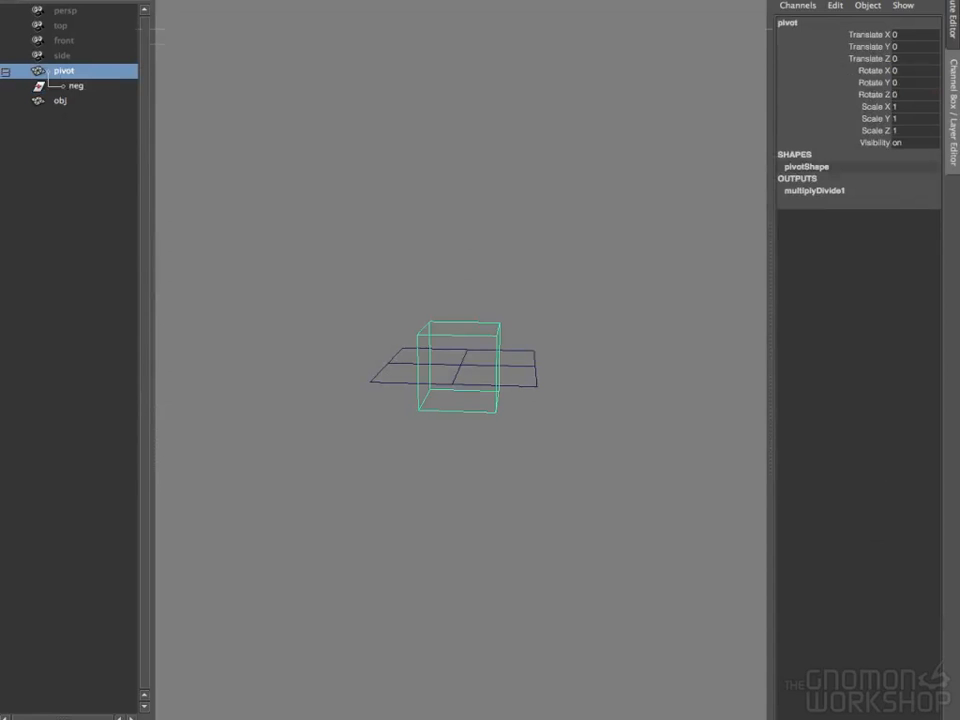
left_click(959, 390)
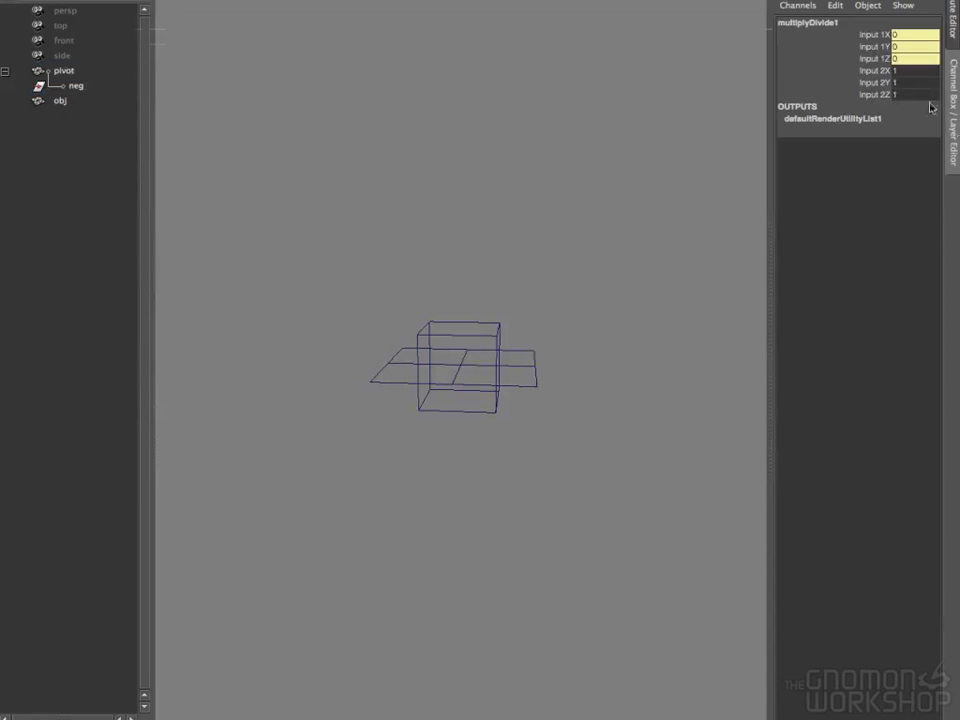
mouse_move(900, 71)
left_mouse_down()
mouse_move(913, 94)
mouse_move(905, 95)
left_mouse_up()
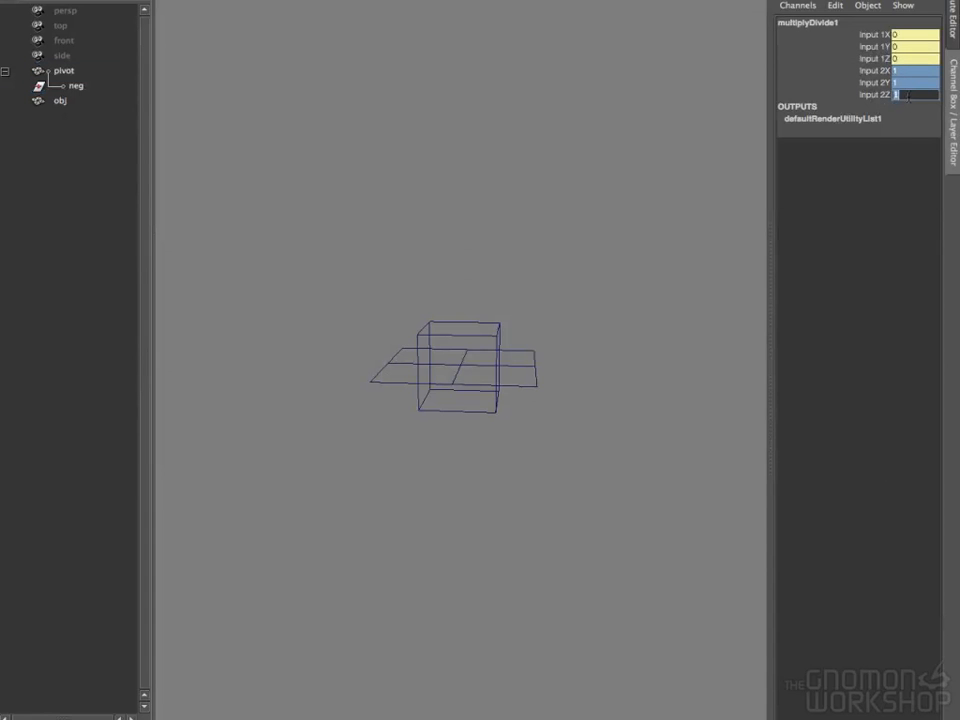
key("Return")
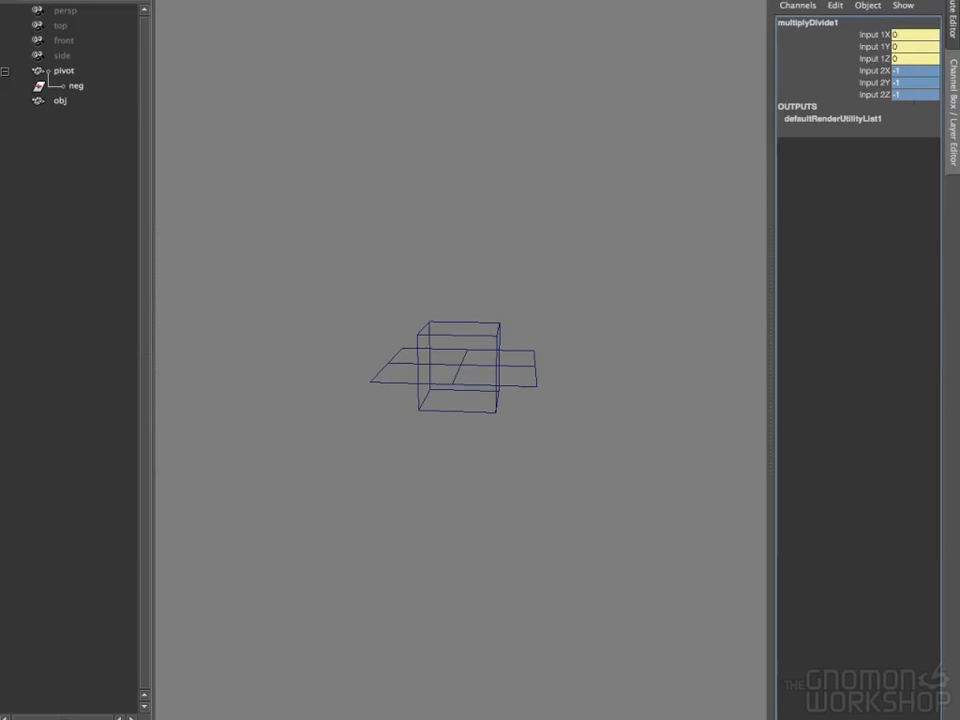
- Parent obj under the neg group and expand neg in the hierarchy
left_click(75, 86)
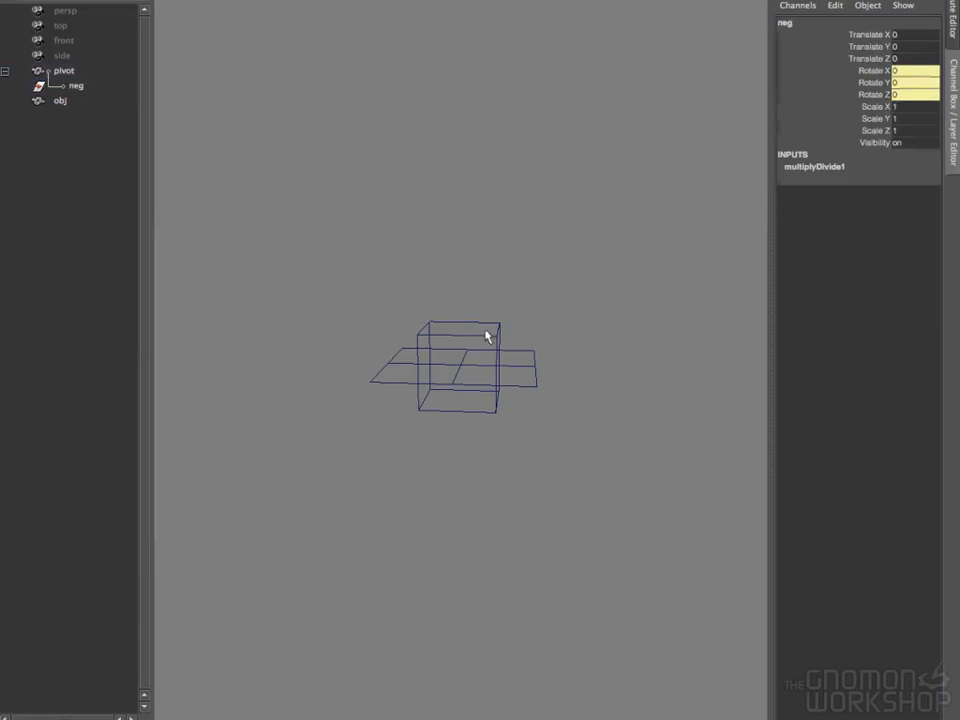
left_click(481, 325)
key("w")
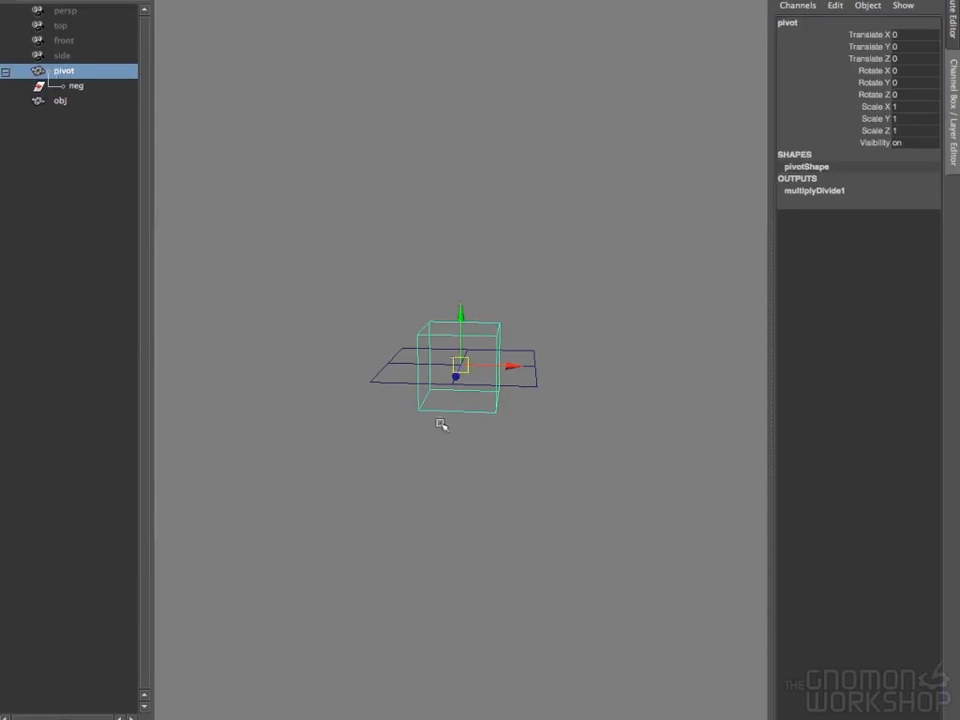
left_click(55, 102)
middle_click_drag(58, 103, 91, 93)
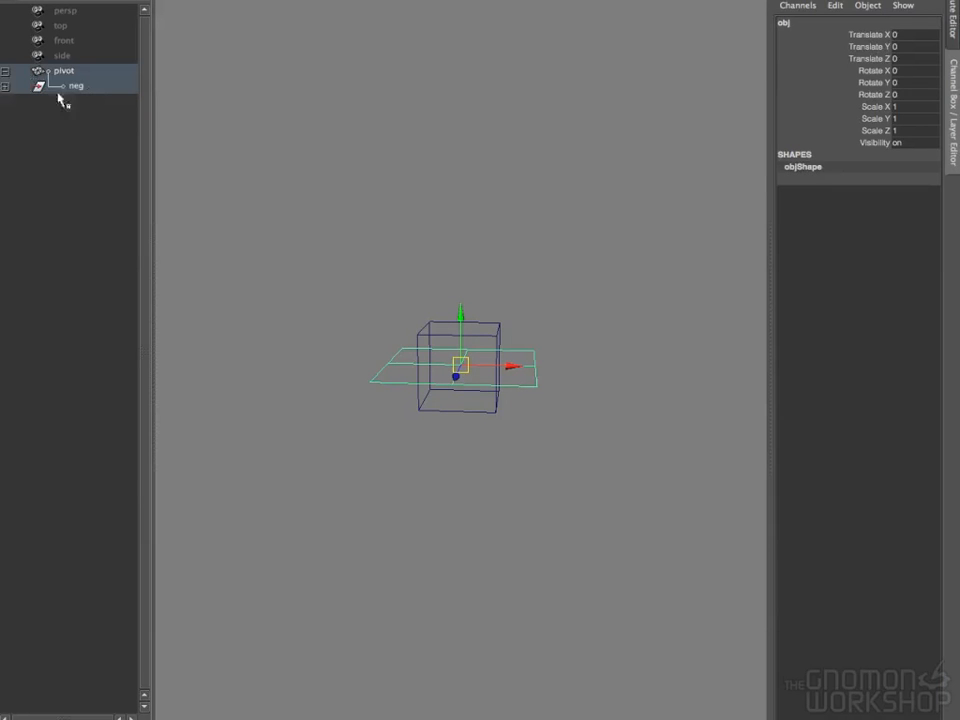
left_click(6, 86)
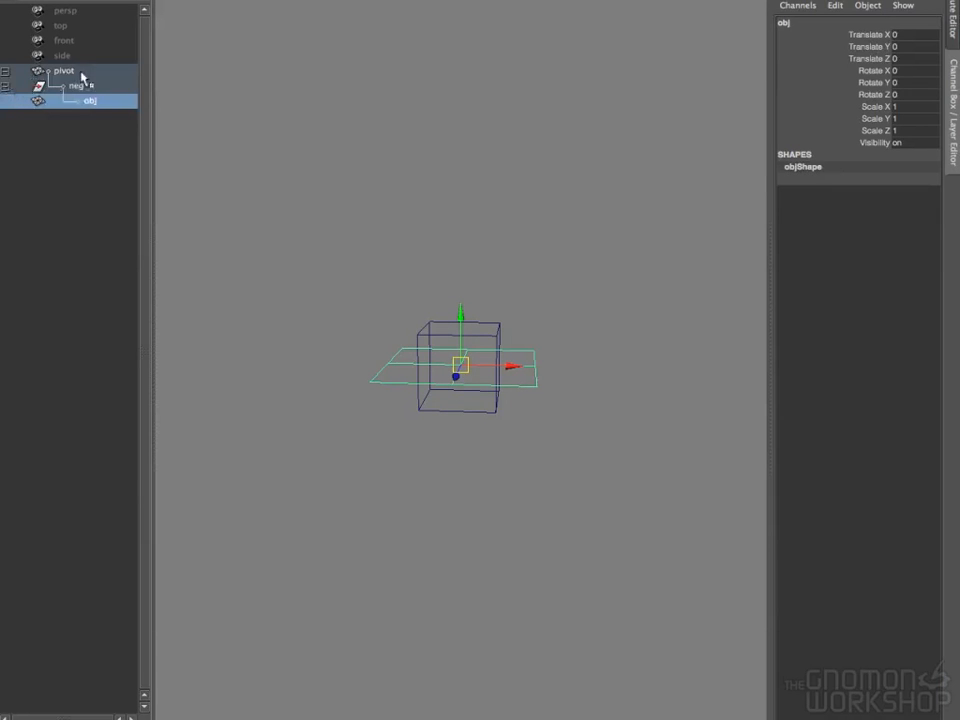
- Move the pivot cube to about 0.496, -0.079, -0.031 in translate X, Y and Z
left_click(62, 70)
left_click_drag(461, 364, 512, 364)
key("e")
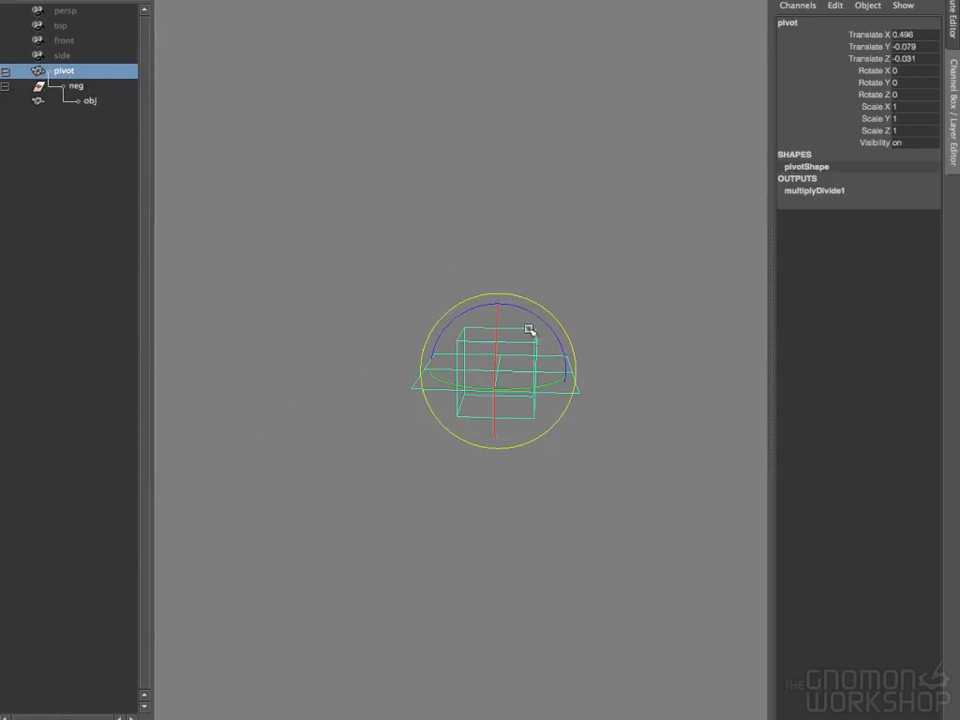
- Try rotating the pivot cube about 41.52° negative in Z and around other axes, then undo the rotations and deselect it
left_click(547, 315)
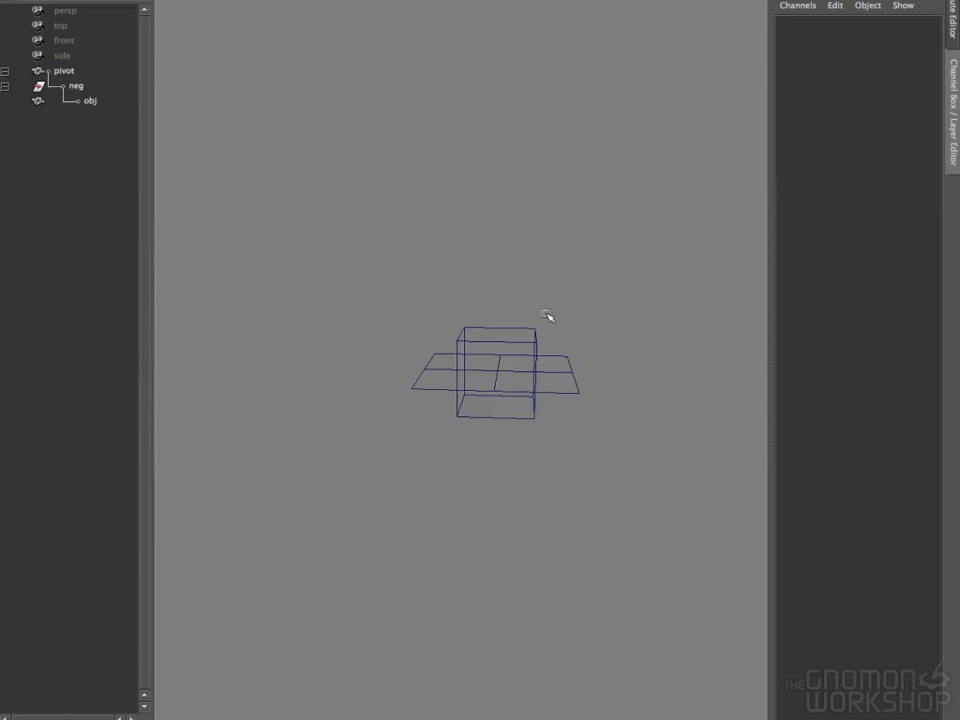
left_click(545, 314)
left_click_drag(542, 317, 598, 356)
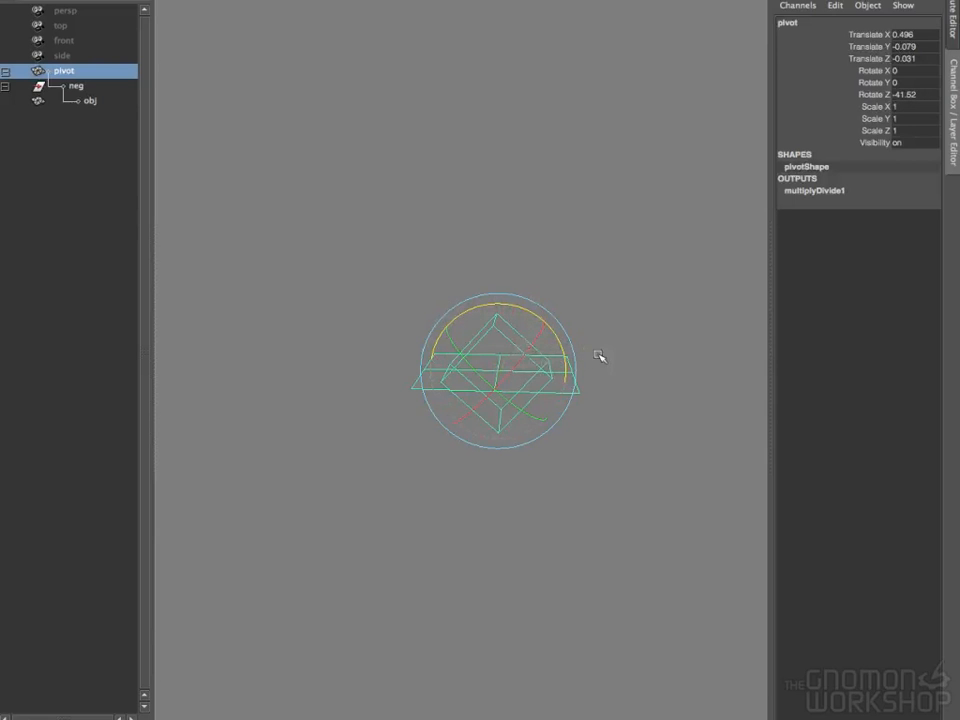
left_click_drag(514, 352, 491, 368)
mouse_move(540, 342)
left_mouse_down()
mouse_move(489, 422)
mouse_move(540, 360)
left_mouse_up()
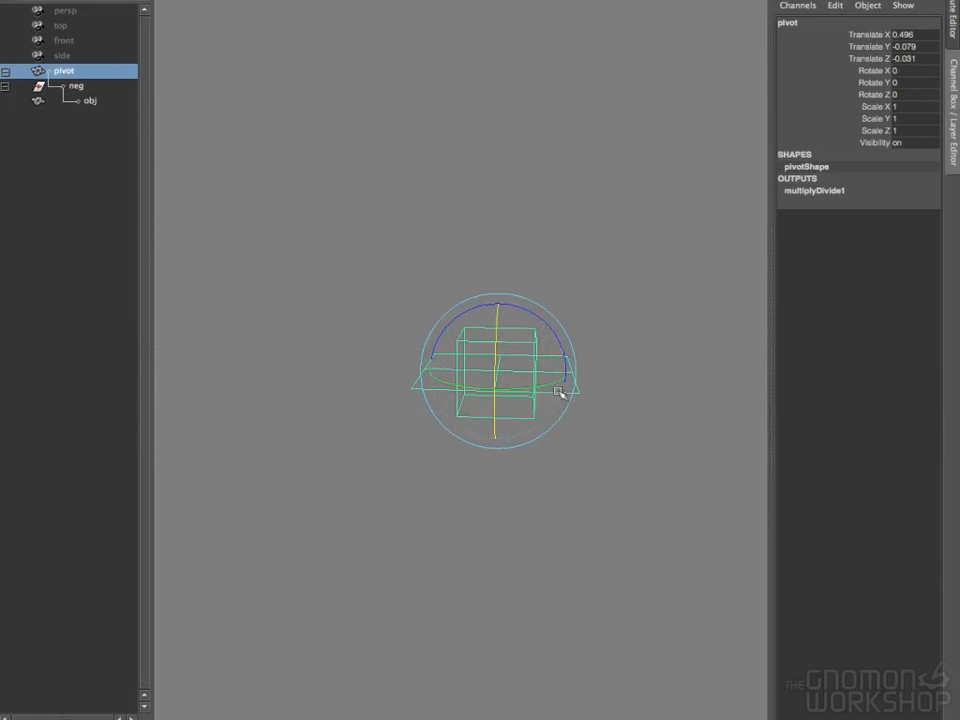
left_click_drag(555, 385, 622, 305)
key("ctrl+z")
left_click(585, 279)
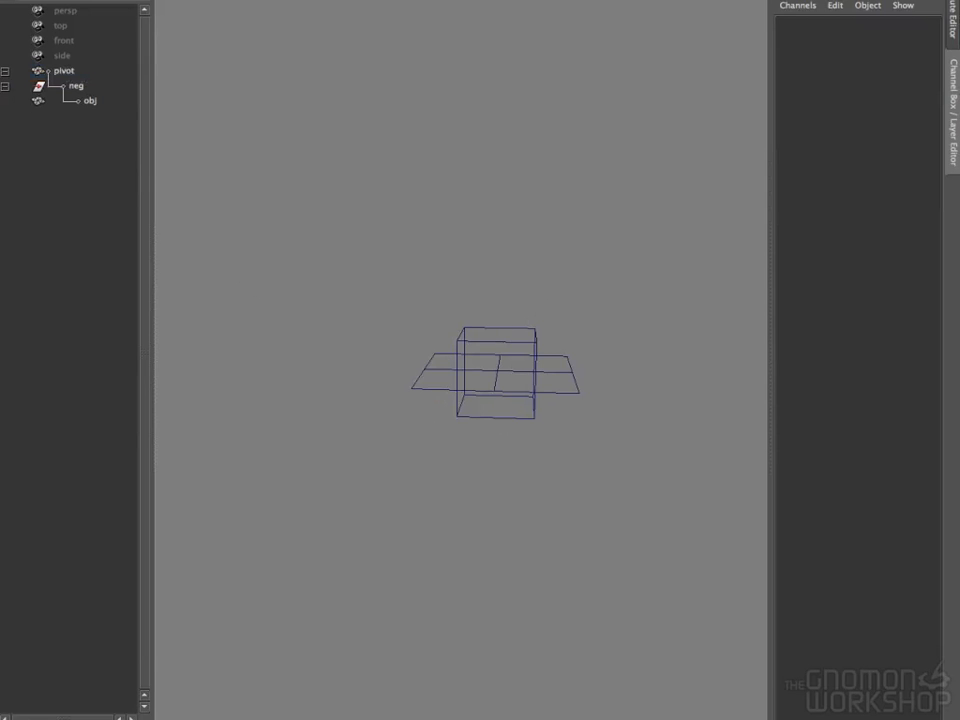
- Create a locator, try moving it to about 1.917 in X and 1.593 in Y, and undo the moves
left_click(120, 1)
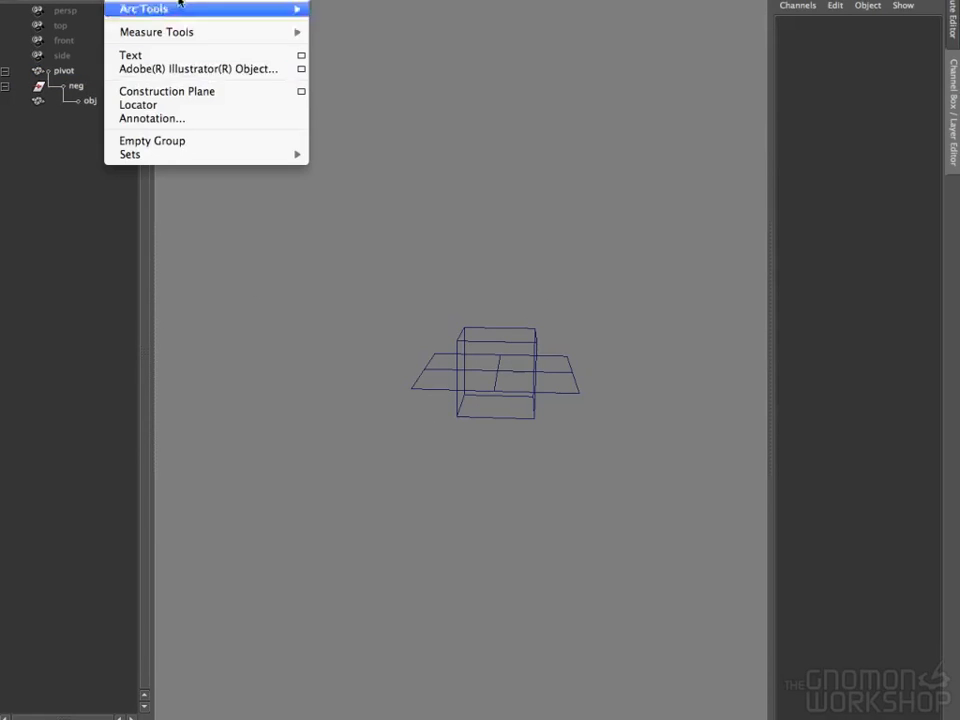
left_click(185, 113)
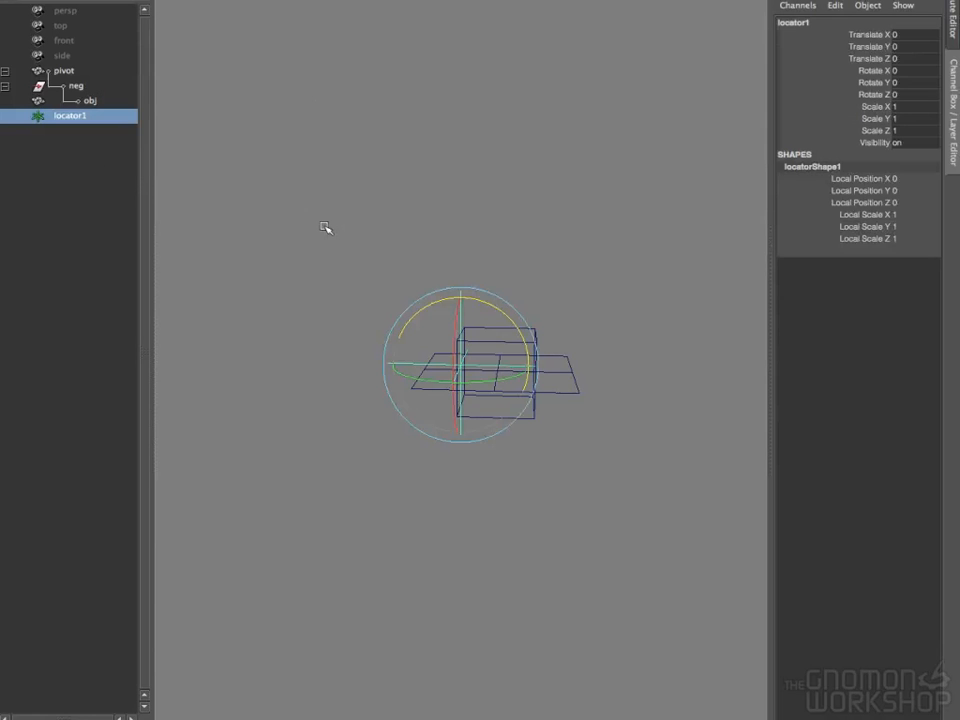
key("w")
left_click_drag(514, 371, 662, 379)
left_click_drag(611, 326, 608, 197)
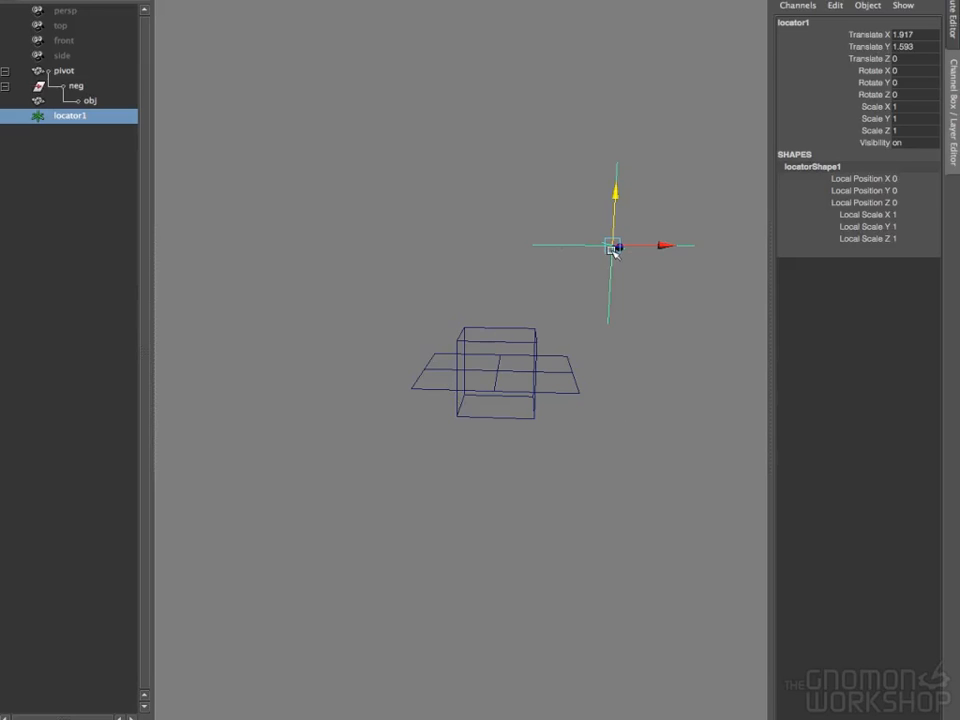
key("z")
key("z")
- Try rotating the locator about 66.626° in Z with 62.044° in X, and 58.85° in X alone, undoing these rotations
key("e")
left_click_drag(509, 317, 457, 331)
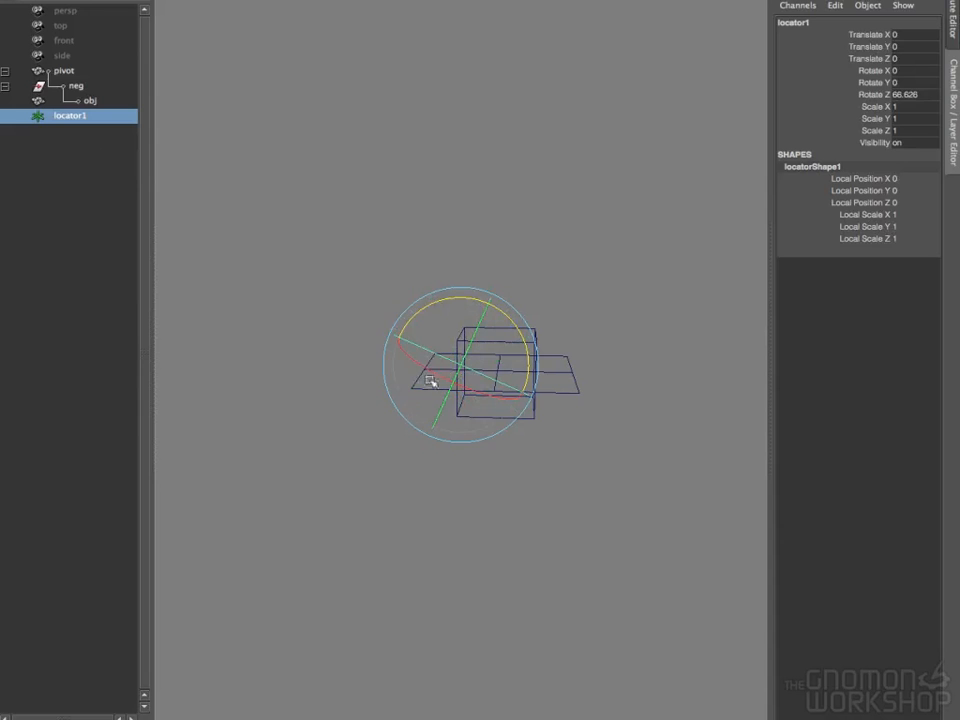
left_click_drag(418, 367, 505, 401)
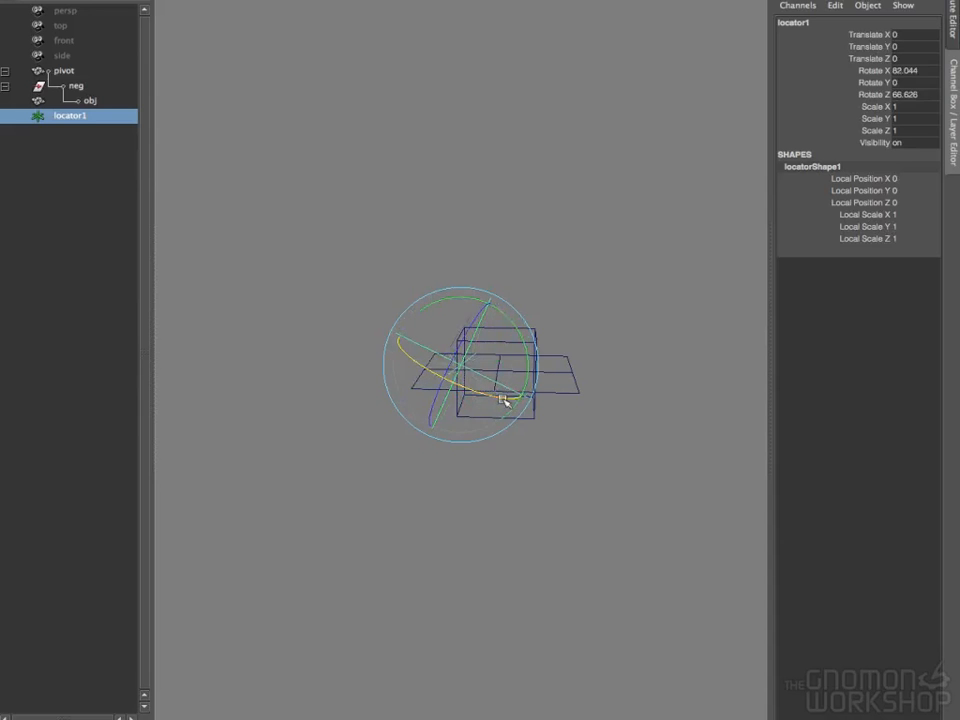
key("ctrl+z")
key("ctrl+z")
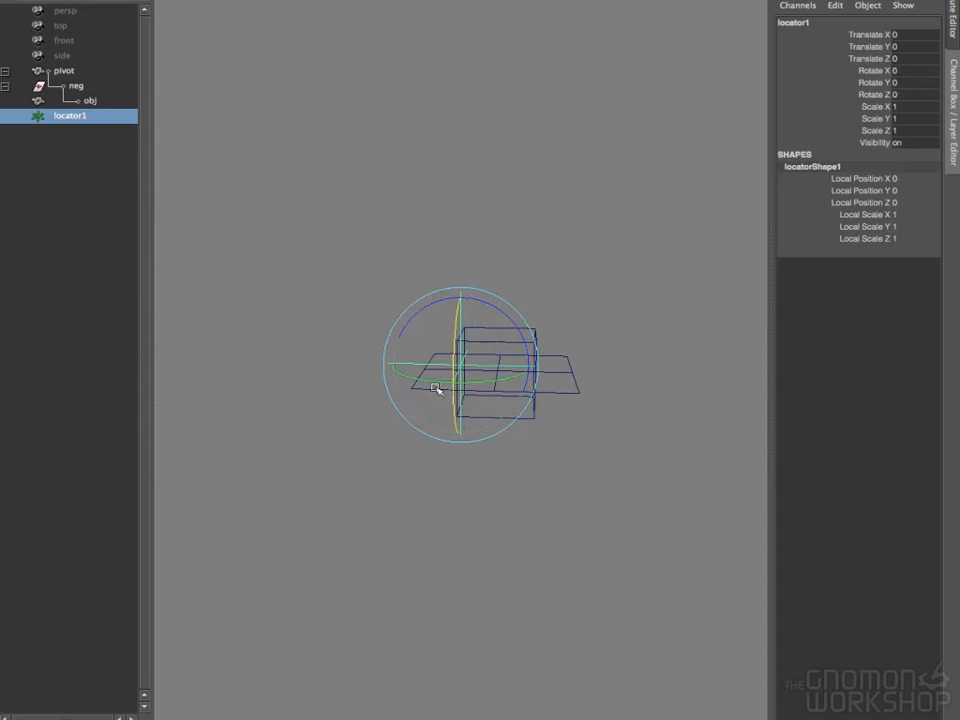
left_click_drag(452, 328, 446, 366)
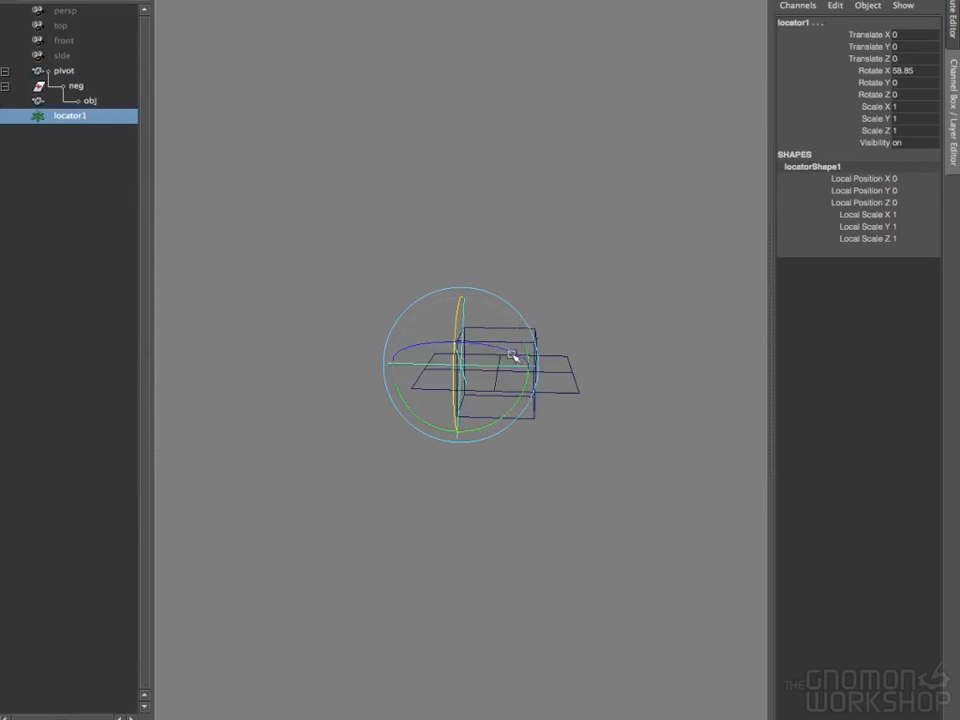
key("Delete")
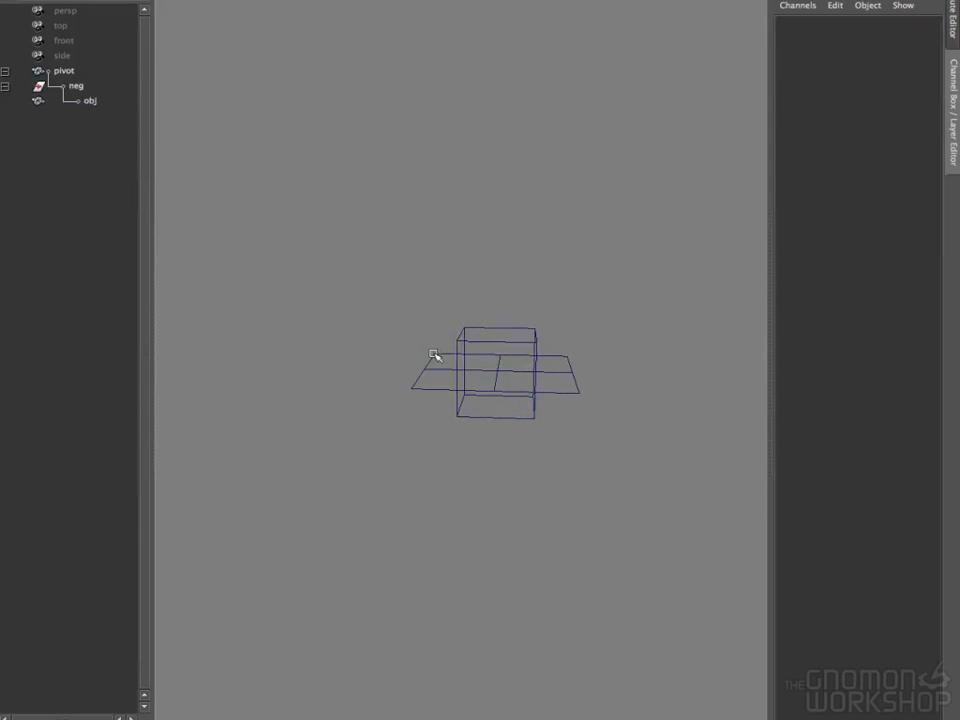
key("shift+z")
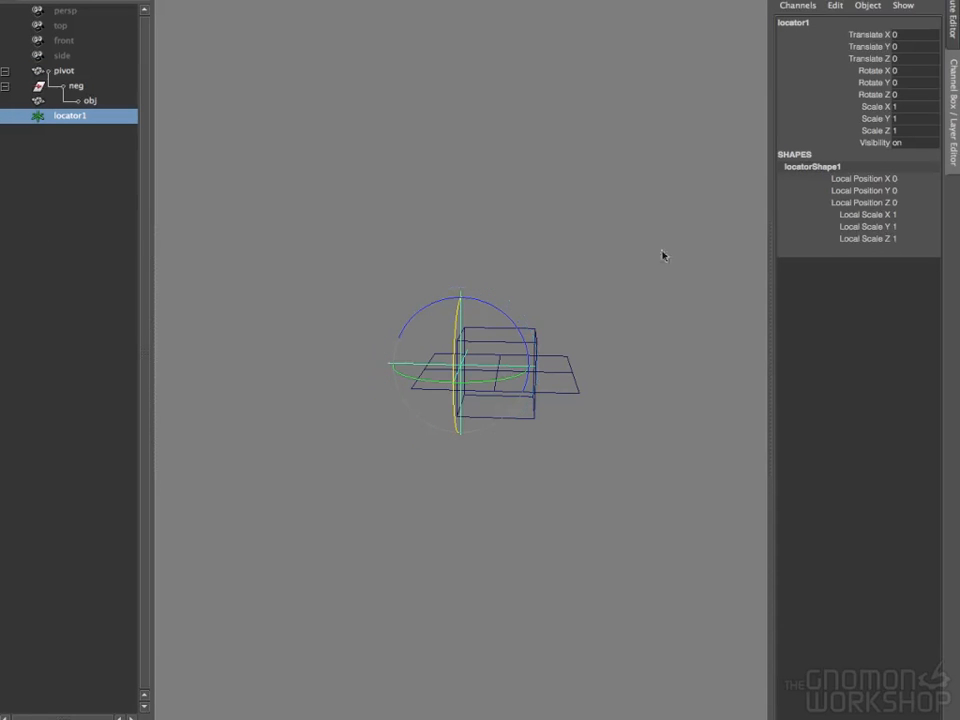
- Move the locator to about -1.001, 2.15, -0.419, above and beside the pivot cube, ready for rotating
key("w")
left_click_drag(457, 365, 392, 198)
key("e")
left_click_drag(471, 227, 496, 315, "alt")
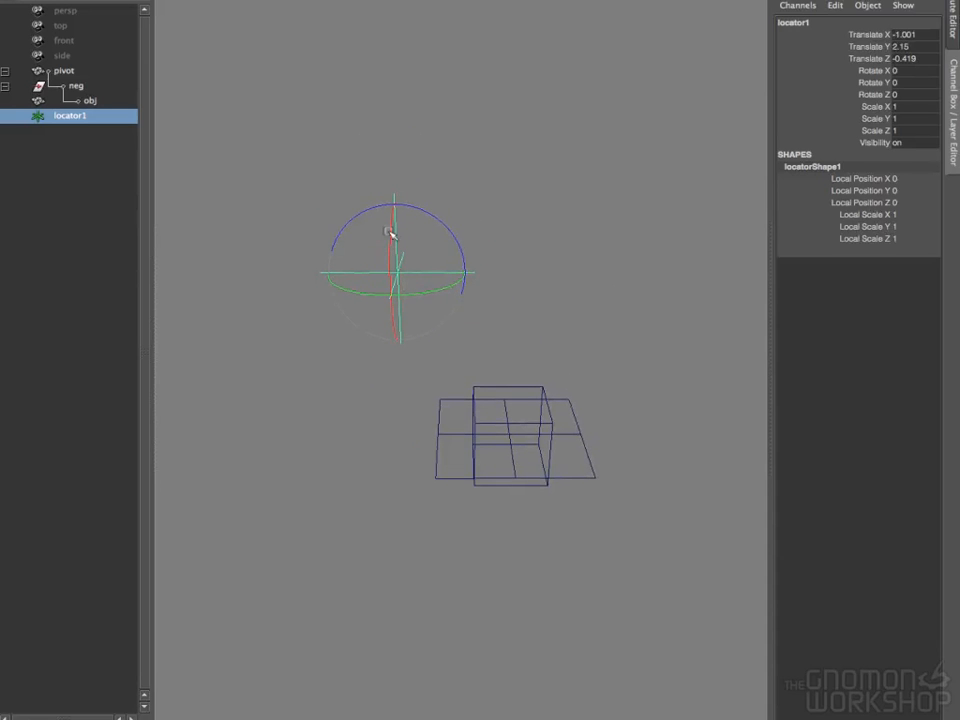
- Show the locator's full transform attributes, including its rotate order
left_click(954, 24)
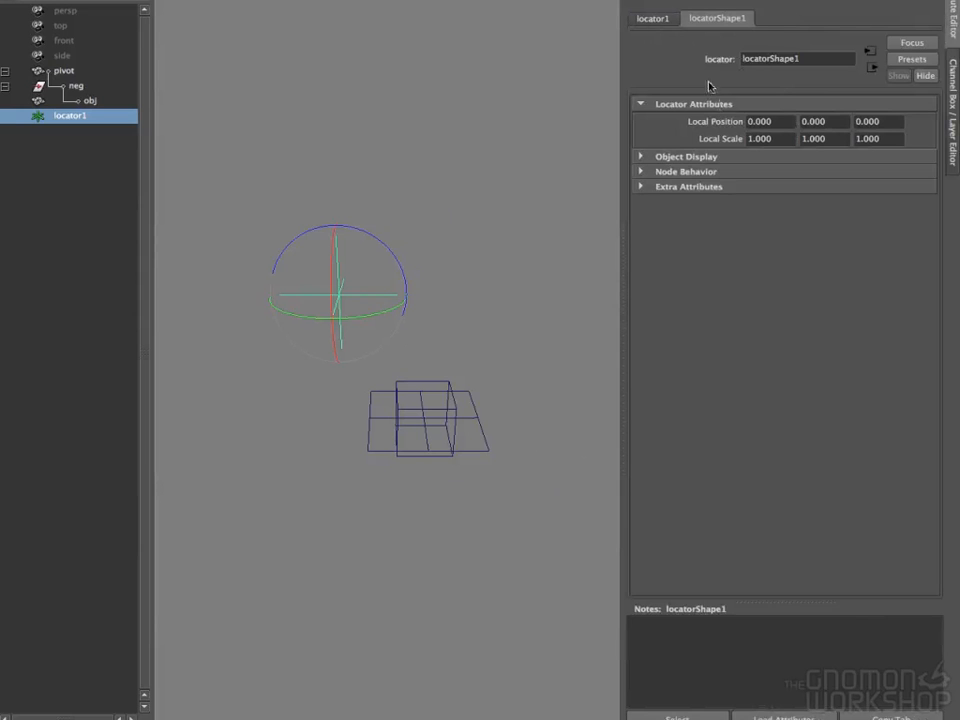
left_click(661, 19)
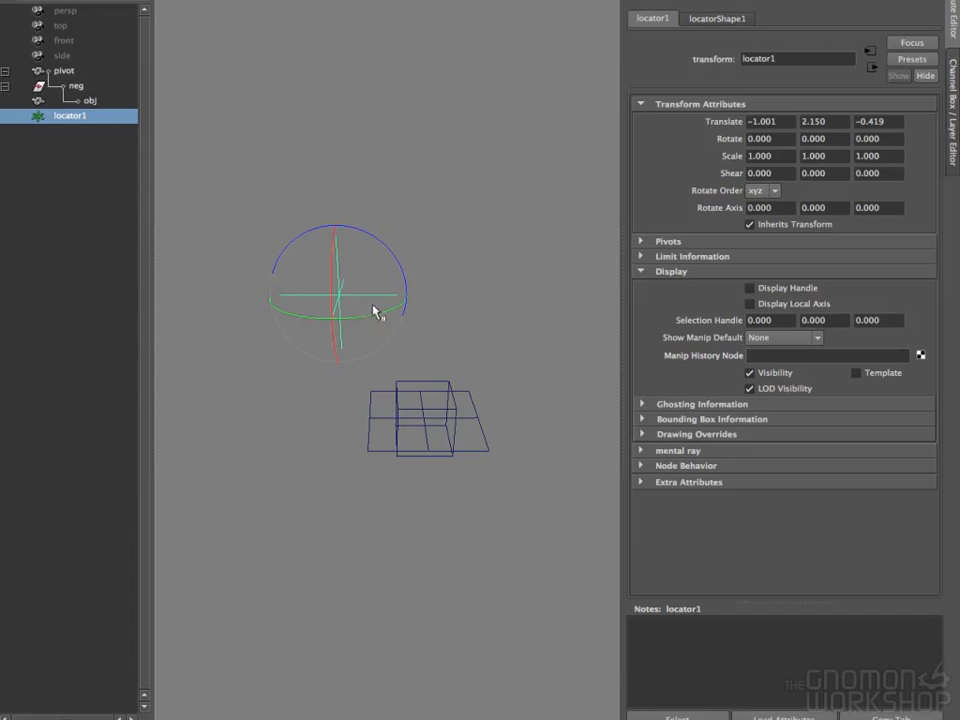
- Rotate the locator around its Y, X and Z axes in succession, and undo the rotations
left_click_drag(386, 315, 416, 313)
key("ctrl+z")
left_click_drag(332, 296, 329, 368)
left_click_drag(354, 321, 424, 317)
left_click_drag(392, 246, 405, 325)
key("ctrl+z")
key("ctrl+z")
key("ctrl+z")
- Rotate the locator around Y once more, then undo everything back to before the locator was created
left_click_drag(364, 317, 275, 314)
key("ctrl+z")
key("ctrl+z")
key("ctrl+z")
key("ctrl+z")
key("ctrl+z")
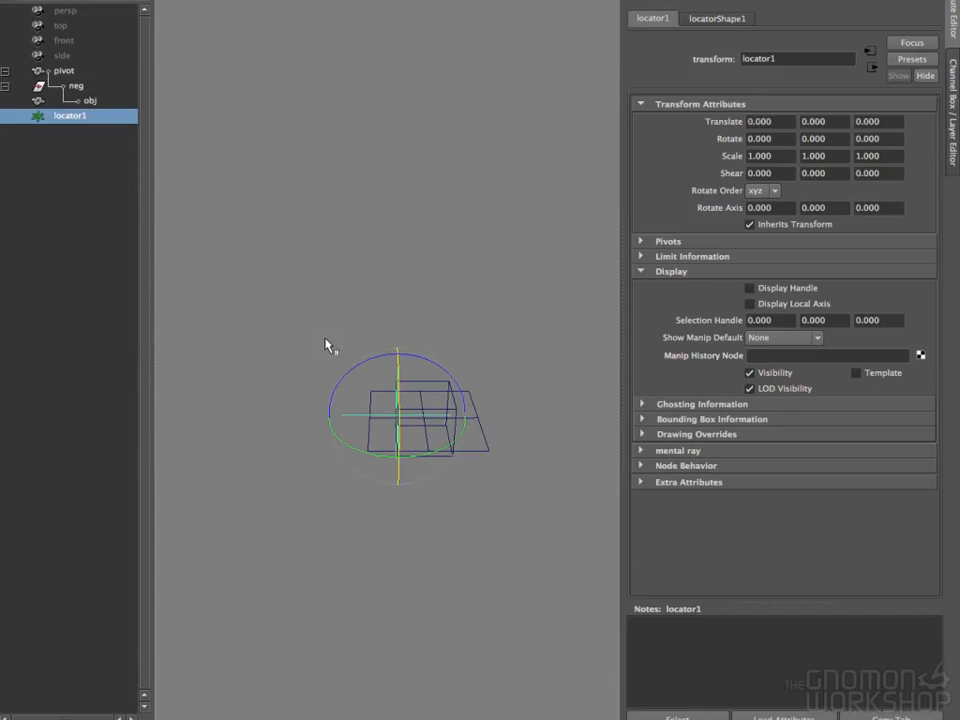
key("ctrl+z")
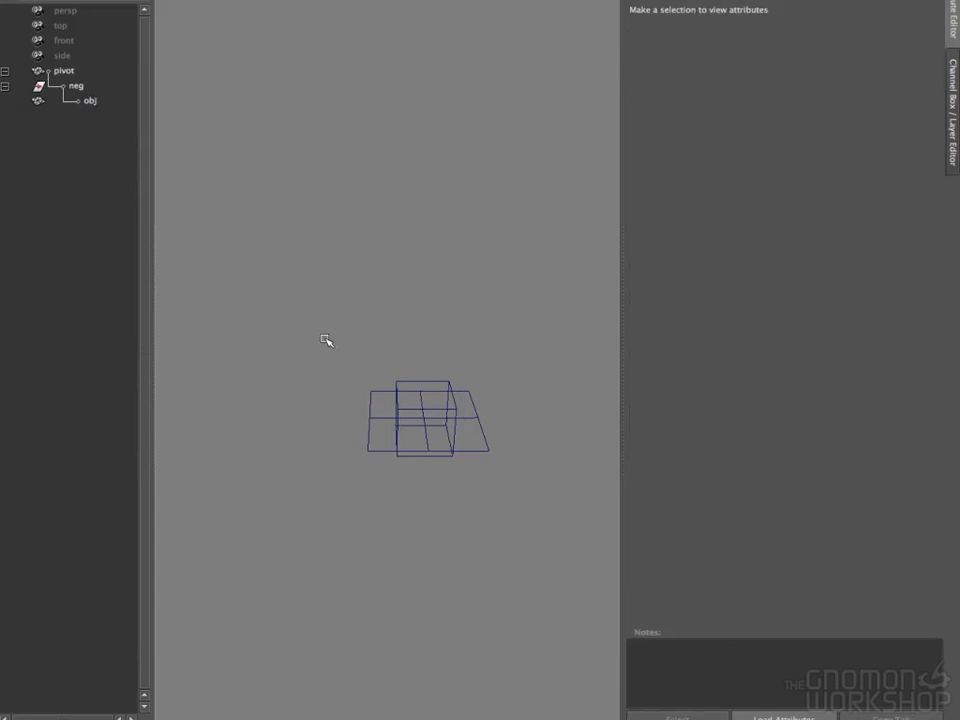
- Check the rotate order settings of the neg group and the pivot cube and the available order options
left_click(406, 384)
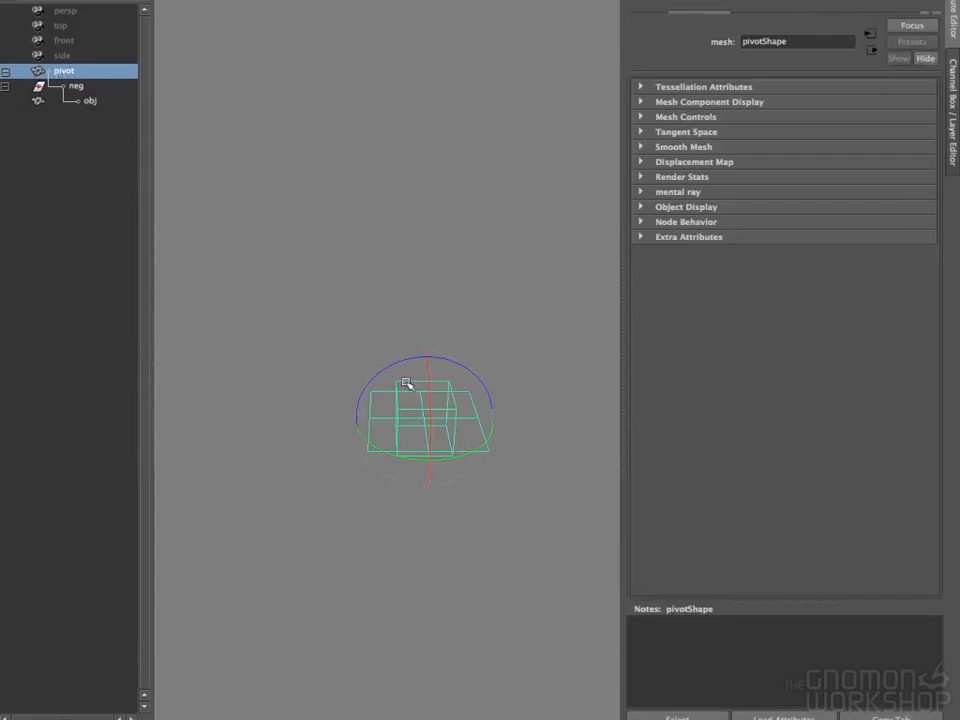
left_click_drag(410, 547, 363, 520, "alt")
right_click_drag(448, 521, 502, 519, "alt")
left_click_drag(455, 510, 416, 438, "alt")
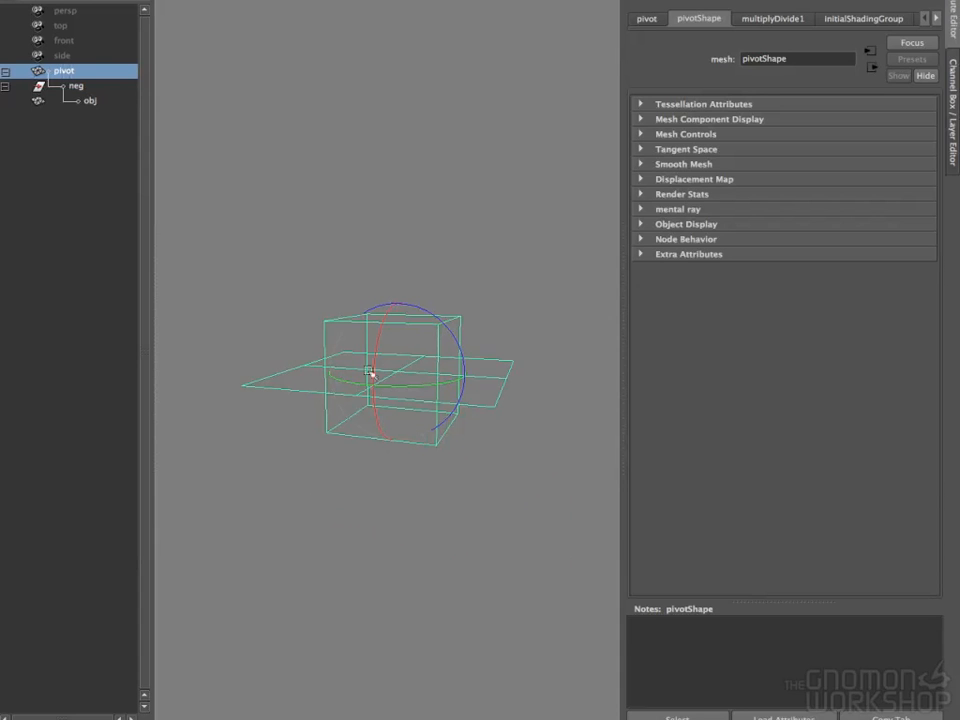
left_click(80, 87)
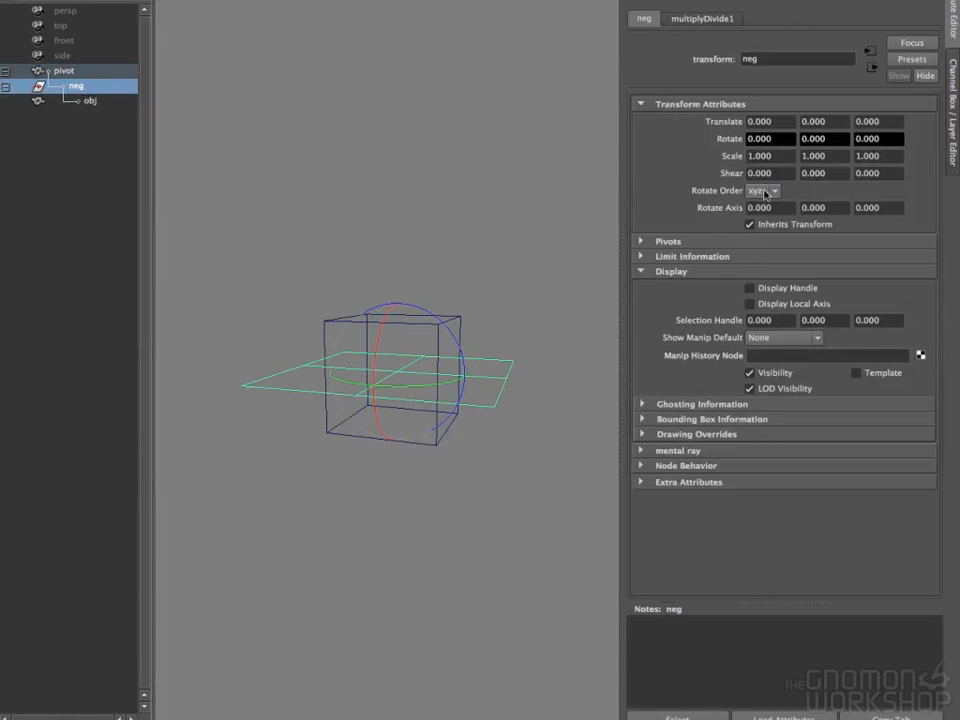
left_click(766, 191)
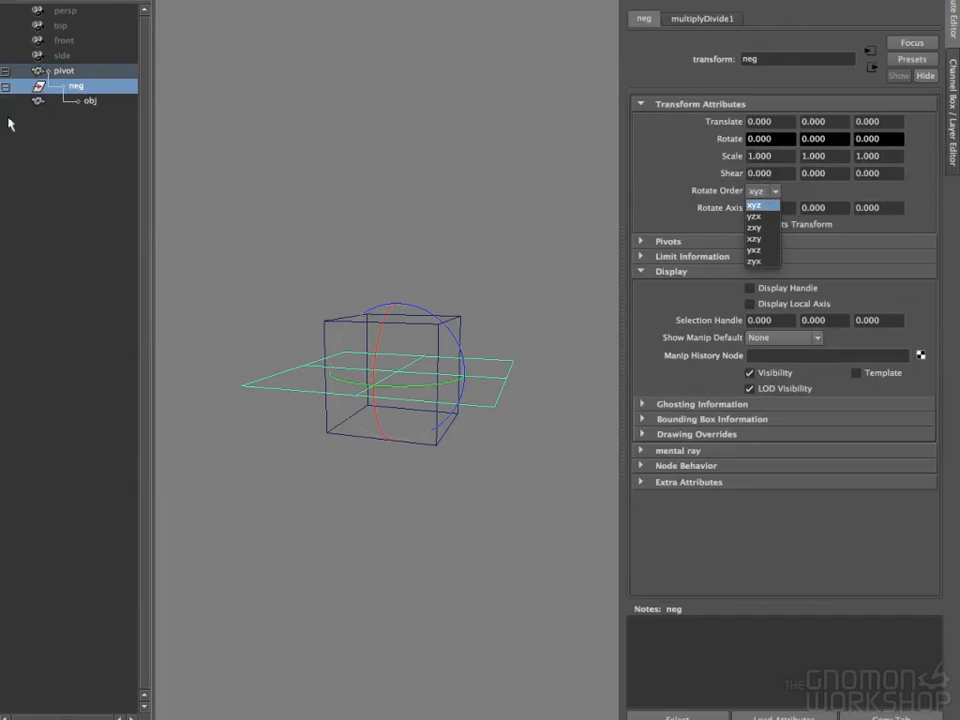
left_click(56, 71)
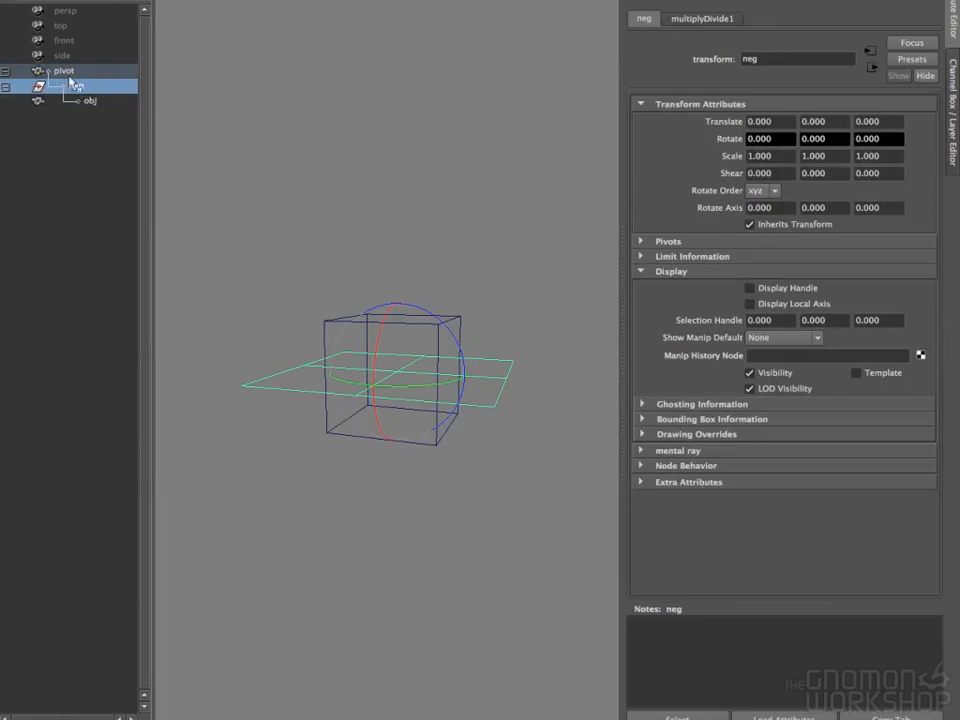
left_click(57, 69)
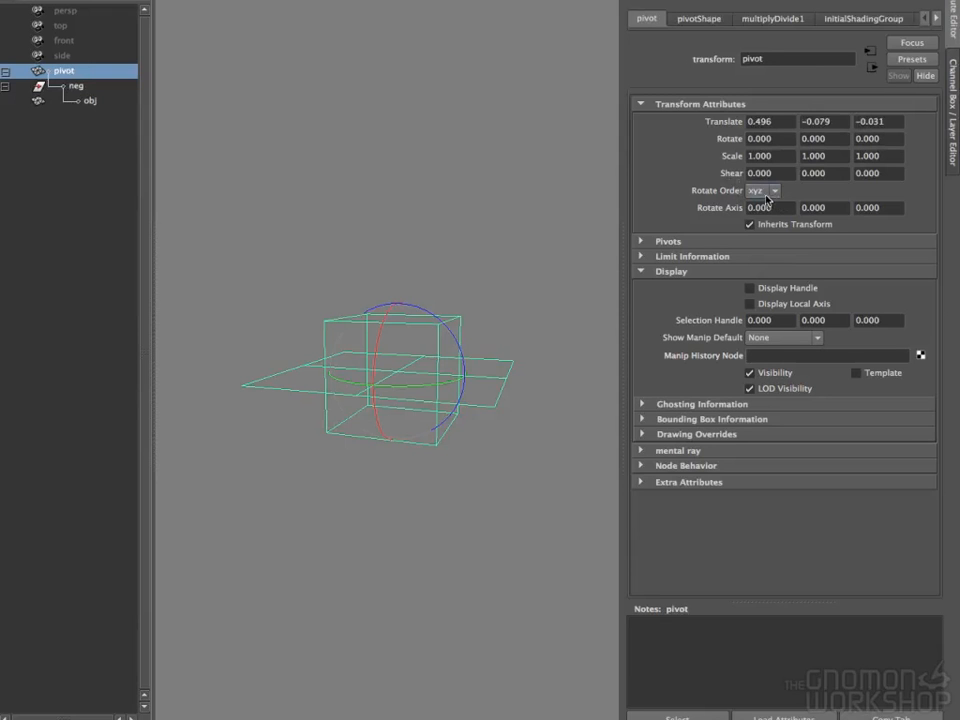
- Set the rotate order of the neg group to zyx
left_click(74, 88)
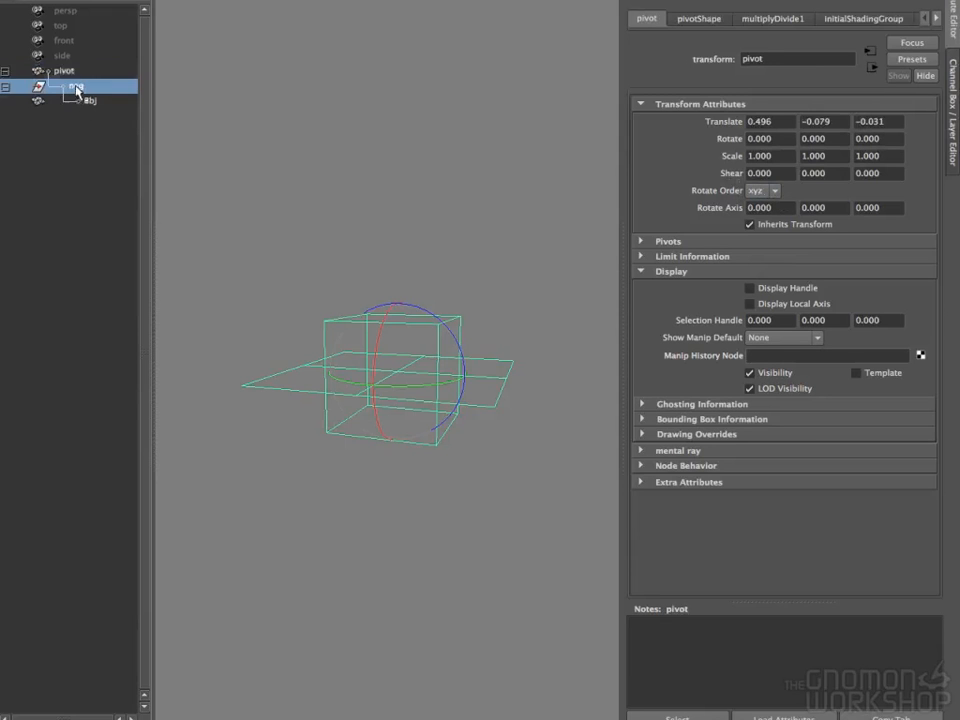
left_click(757, 190)
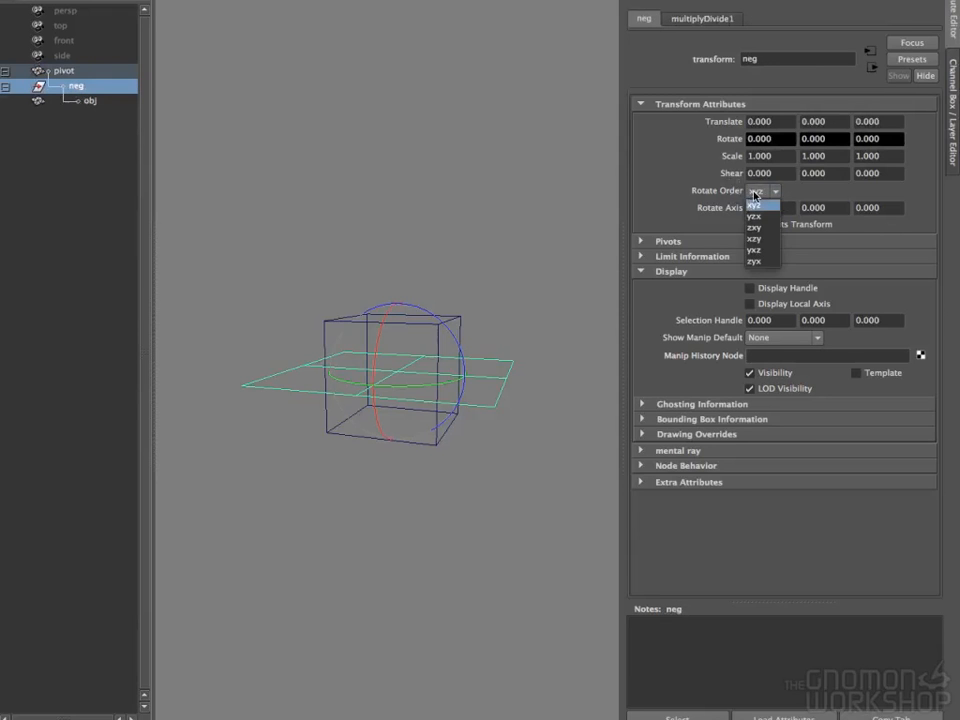
left_click(755, 261)
- Rotate the pivot cube around several axes to about 135.23, 13.64, 80.18 to test the rotation canceling on obj
left_click(467, 320)
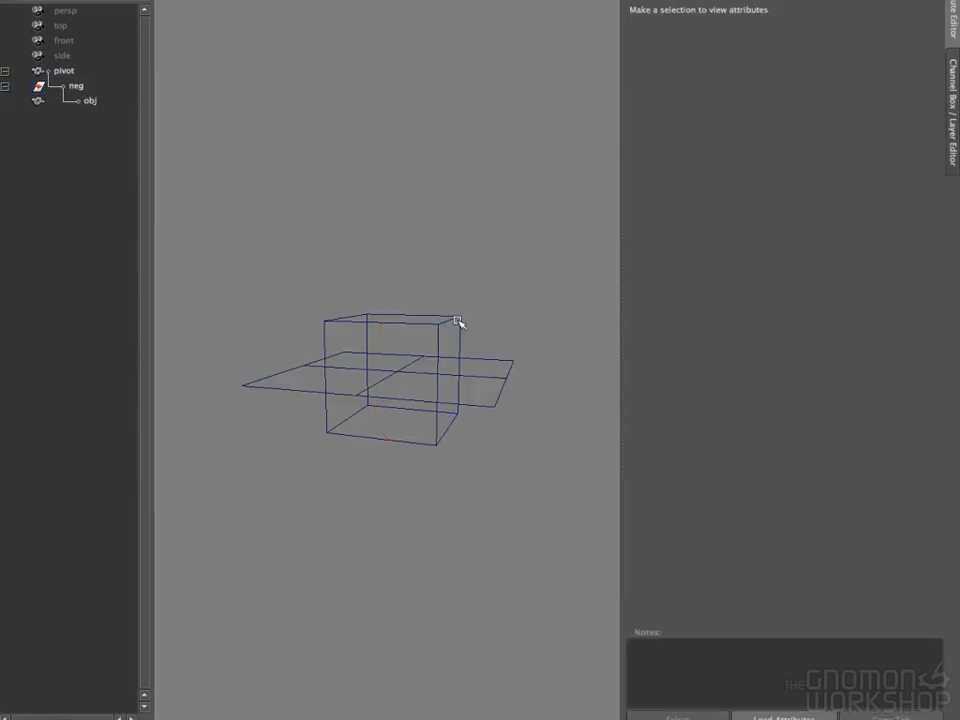
left_click(458, 321)
mouse_move(446, 531)
left_mouse_down("alt")
mouse_move(381, 525)
mouse_move(441, 527)
left_mouse_up("alt")
left_click_drag(420, 328, 56, 144)
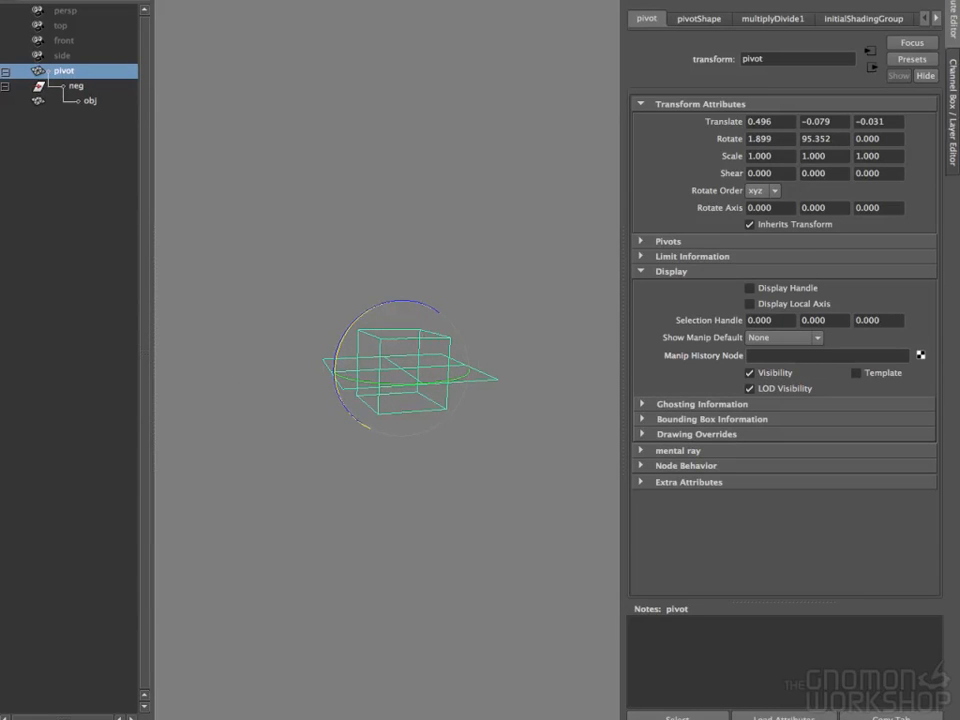
left_click_drag(418, 297, 484, 328)
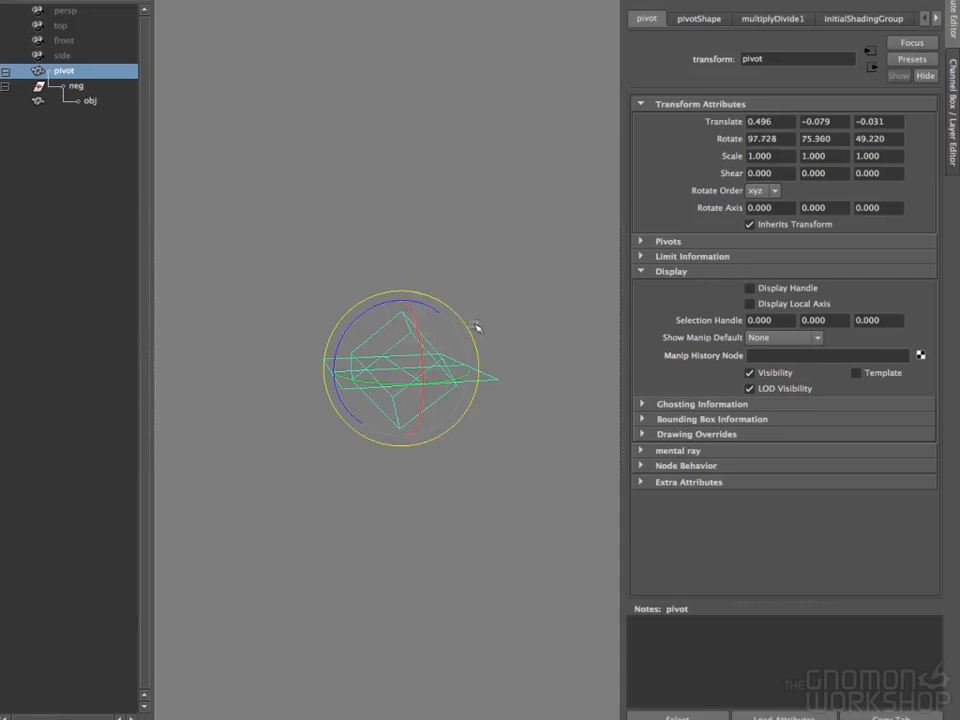
left_click_drag(427, 363, 433, 396)
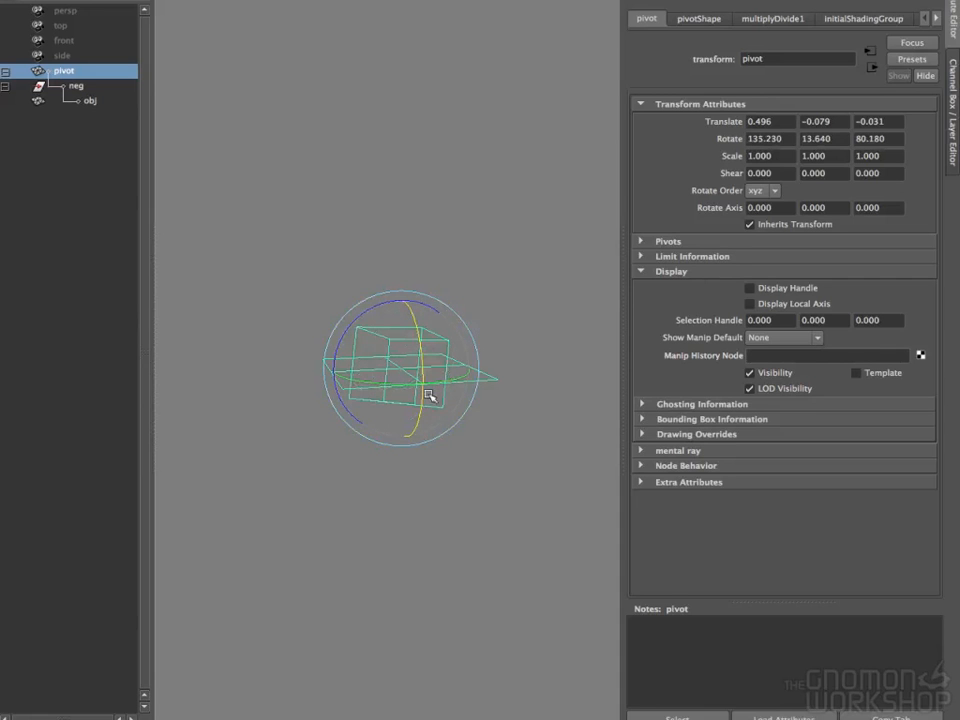
- Move the pivot cube to about 0.672, 1.075, -0.233, and rotate it further, finishing around the X axis
key("w")
mouse_move(391, 349)
left_mouse_down()
mouse_move(420, 244)
mouse_move(433, 321)
mouse_move(403, 366)
left_mouse_up()
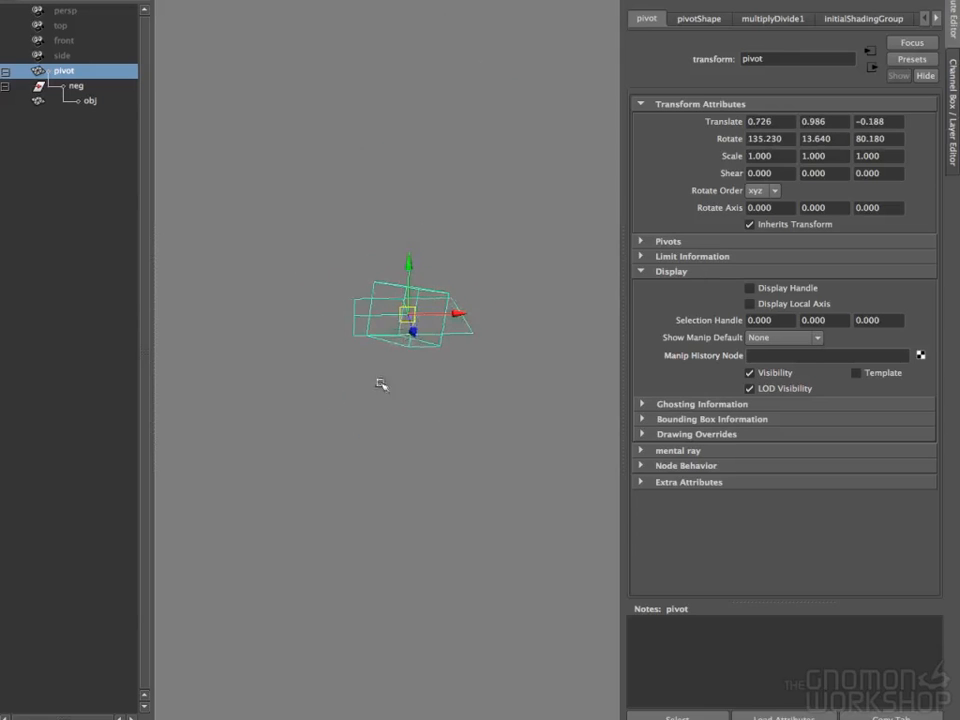
mouse_move(407, 321)
left_mouse_down()
mouse_move(364, 252)
mouse_move(407, 317)
left_mouse_up()
key("e")
left_click_drag(448, 253, 493, 341)
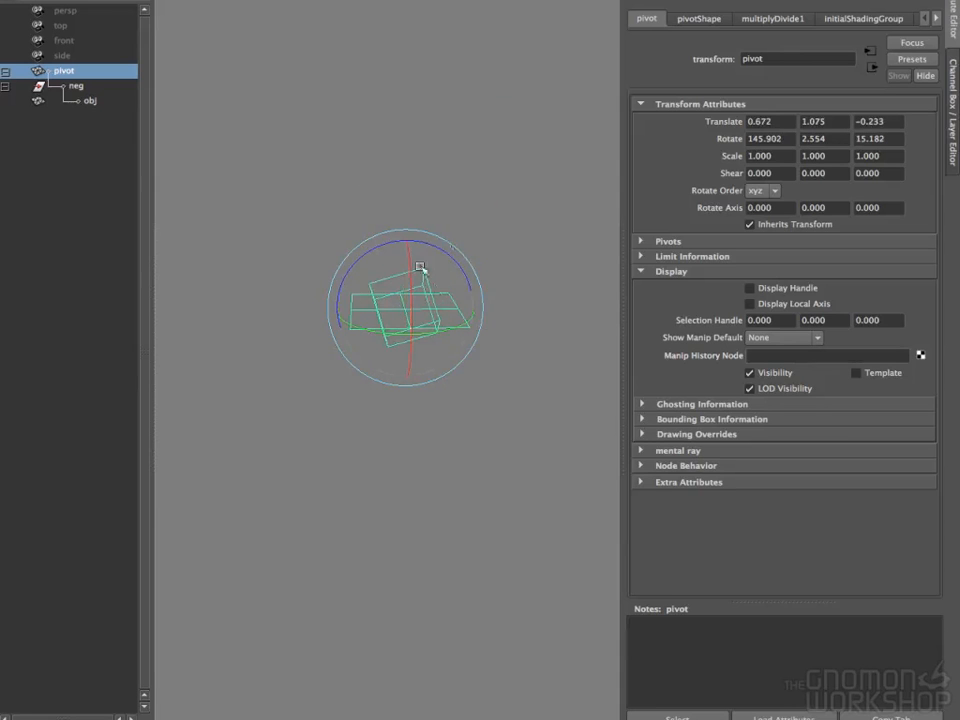
left_click_drag(407, 261, 409, 371)
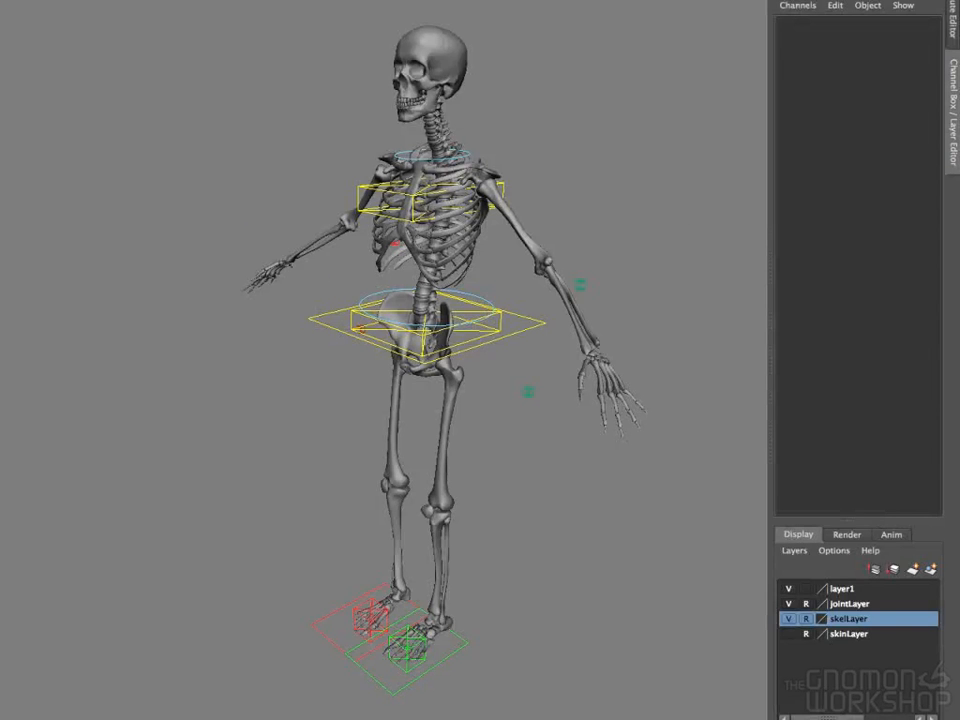
- Try rotating the chest control on the skeleton rig and undo the change
right_click_drag(510, 379, 549, 345, "alt")
middle_click_drag(549, 345, 536, 467, "alt")
left_click_drag(525, 467, 488, 466, "alt")
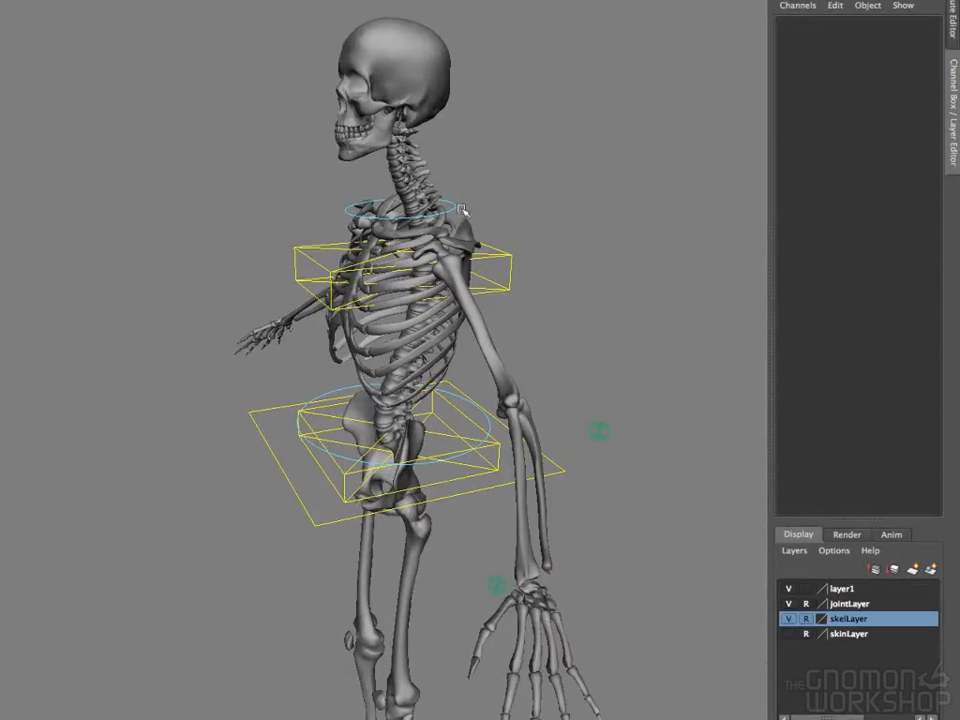
left_click(312, 262)
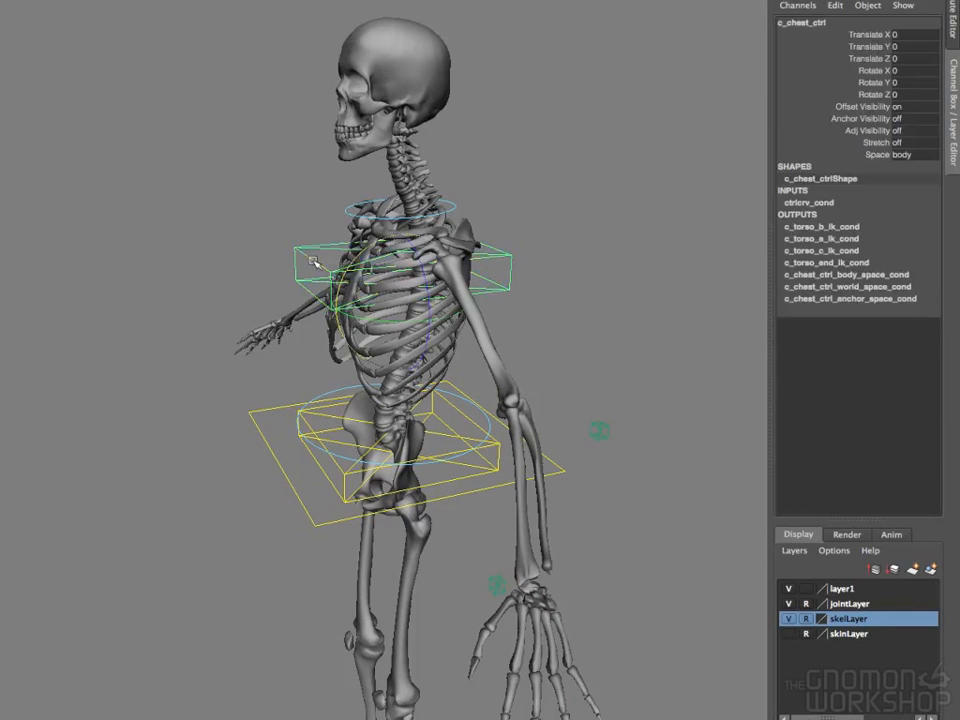
left_click_drag(357, 260, 323, 315)
key("ctrl+z")
key("ctrl+z")
- Try bending the chest control about 64.5° around X and moving it to about -1.487, -18.415, 32.954, and undo both changes
left_click_drag(420, 400, 292, 285, "alt")
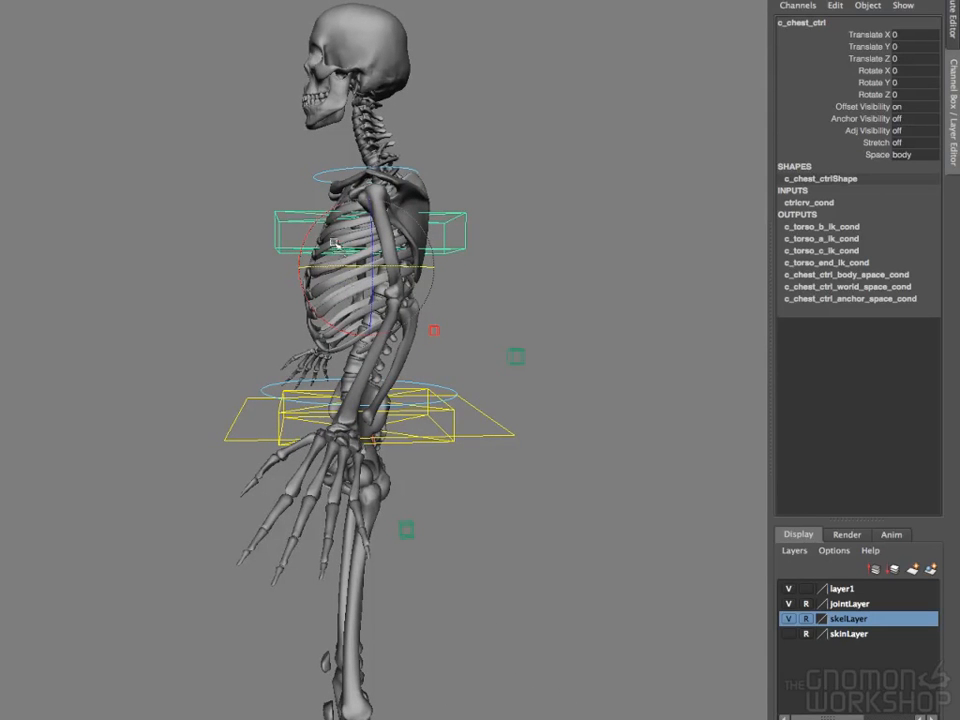
left_click_drag(328, 216, 296, 302)
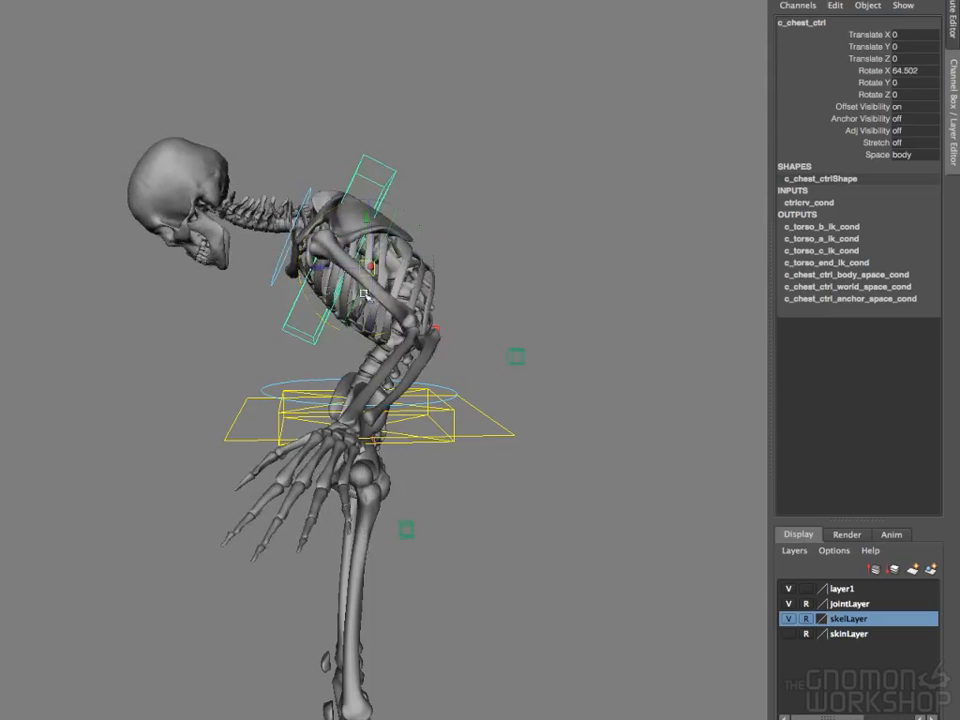
left_click_drag(366, 269, 228, 372)
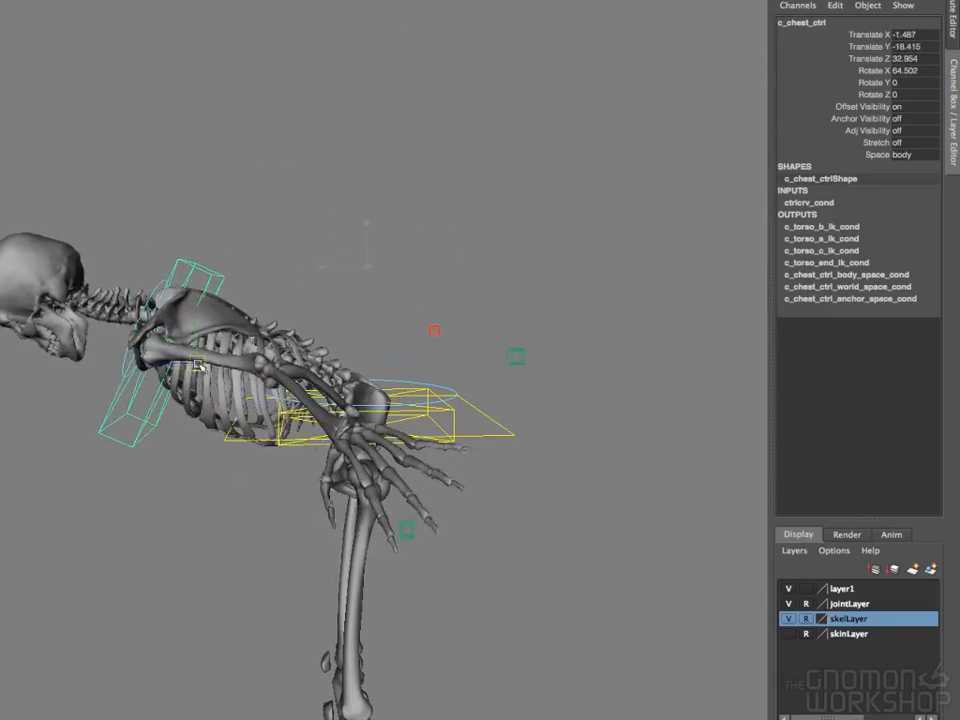
key("ctrl+z")
key("ctrl+z")
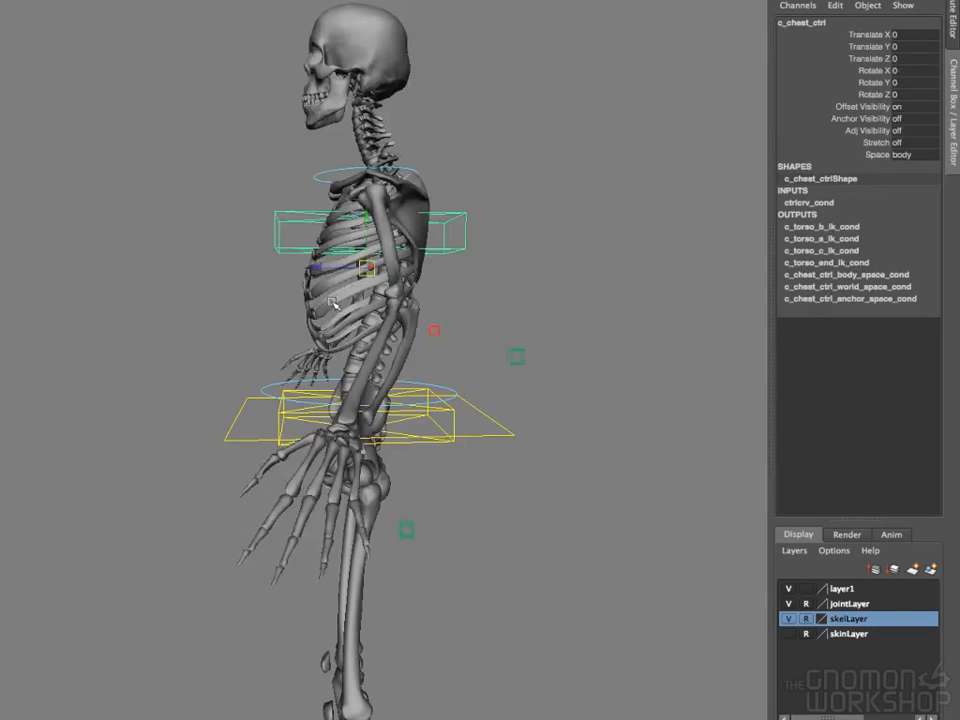
- Move the chest offset control down to about 0.564, -4.852, 0.49 and rotate it about 92.3° around X
left_click(430, 366)
left_click_drag(430, 366, 429, 408, "alt")
left_click(491, 384)
key("e")
left_click_drag(371, 339, 314, 434)
- Move the rotated chest offset control to about 2.366 in Y and 3.39 in Z
right_click_drag(394, 433, 447, 455, "alt")
left_click_drag(447, 455, 255, 368, "alt")
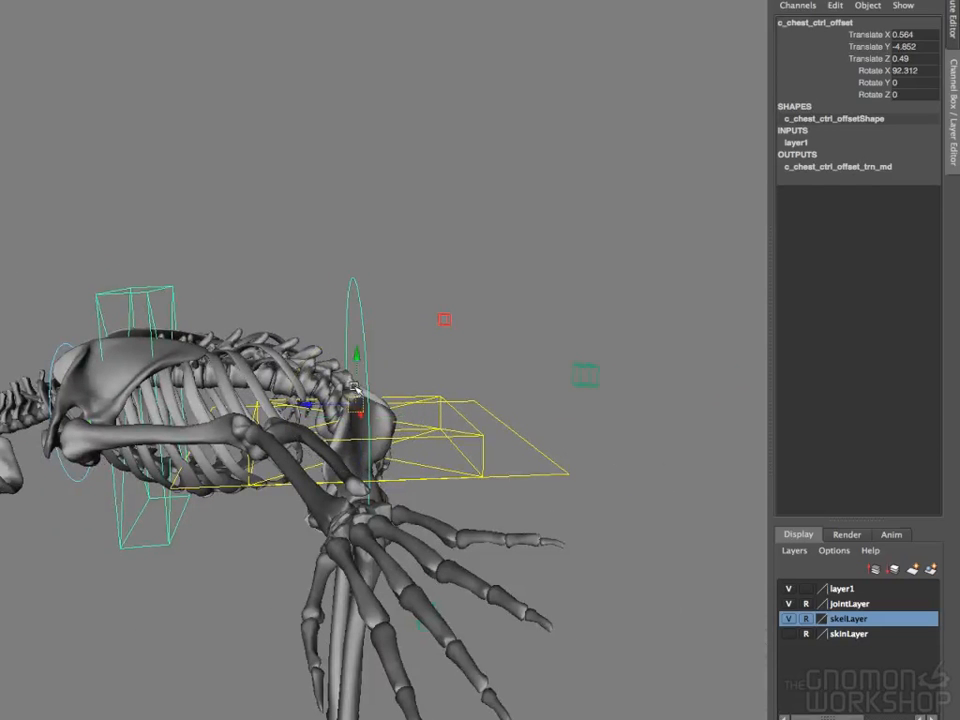
left_click_drag(312, 402, 325, 306)
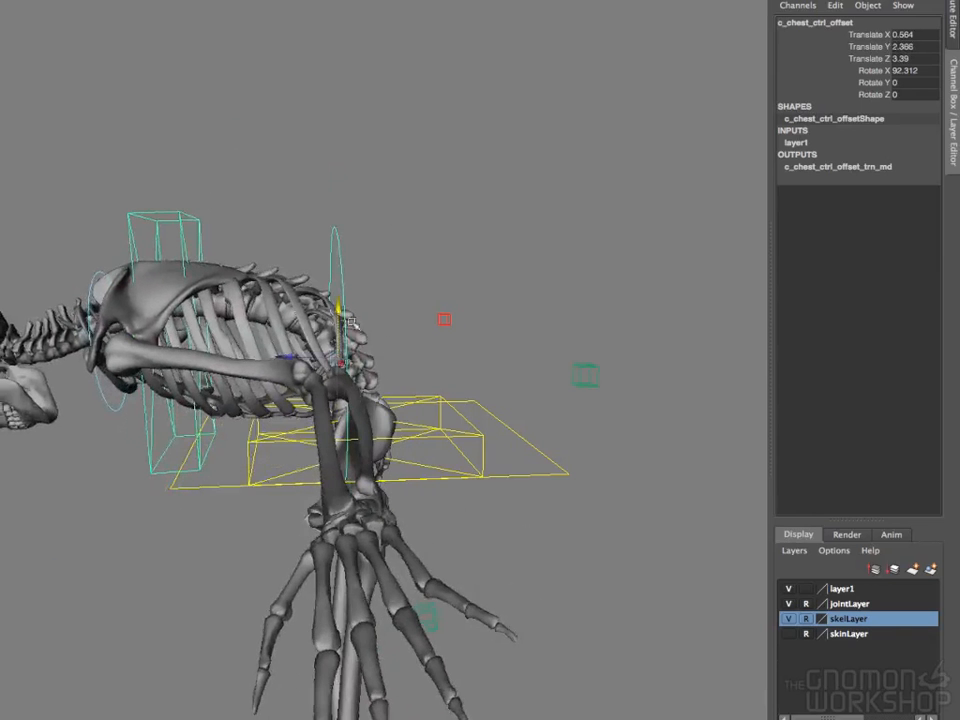
left_click_drag(216, 347, 399, 358, "alt")
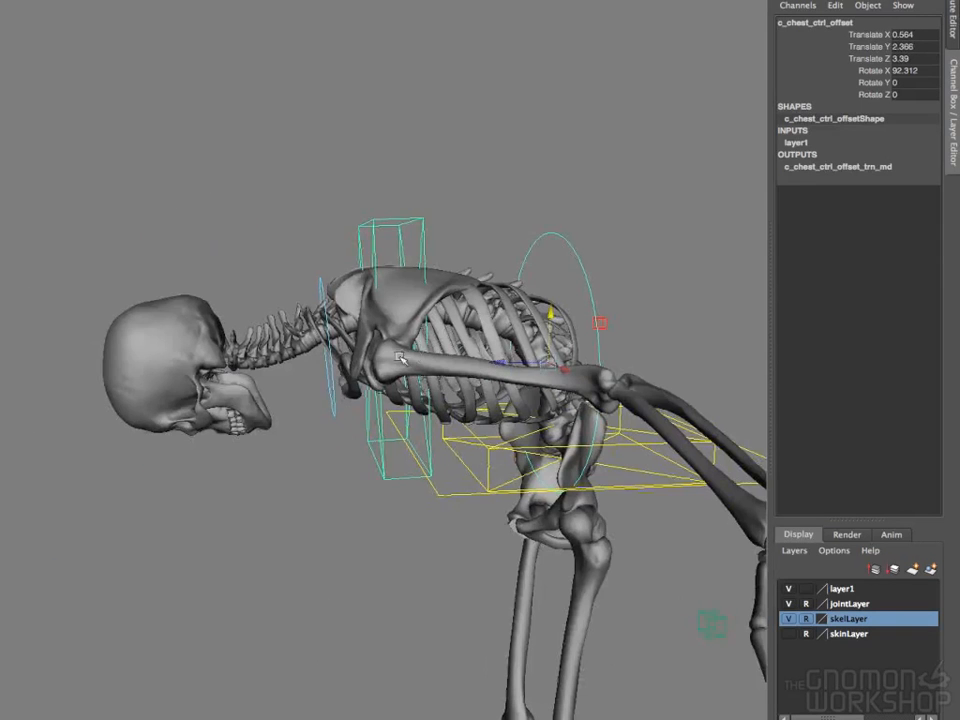
- Try adjusting the neck offset control, and undo the neck and chest offset changes
left_click(336, 399)
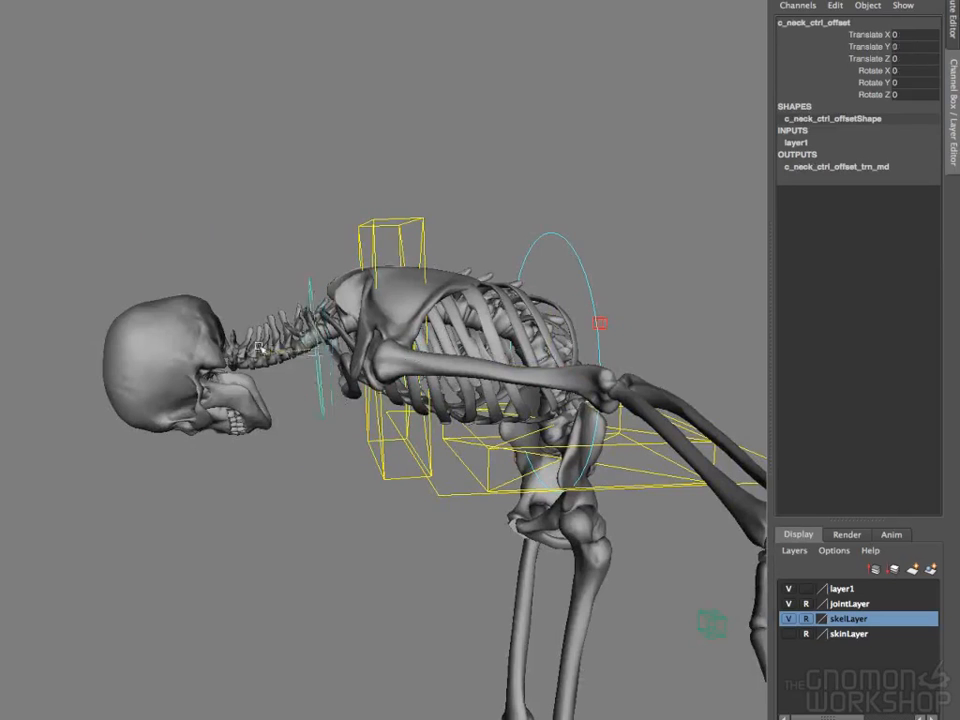
left_click_drag(318, 283, 274, 306)
left_click_drag(328, 326, 400, 344, "alt")
key("ctrl+z")
key("ctrl+z")
key("ctrl+z")
key("ctrl+z")
key("ctrl+z")
key("ctrl+z")
key("ctrl+z")
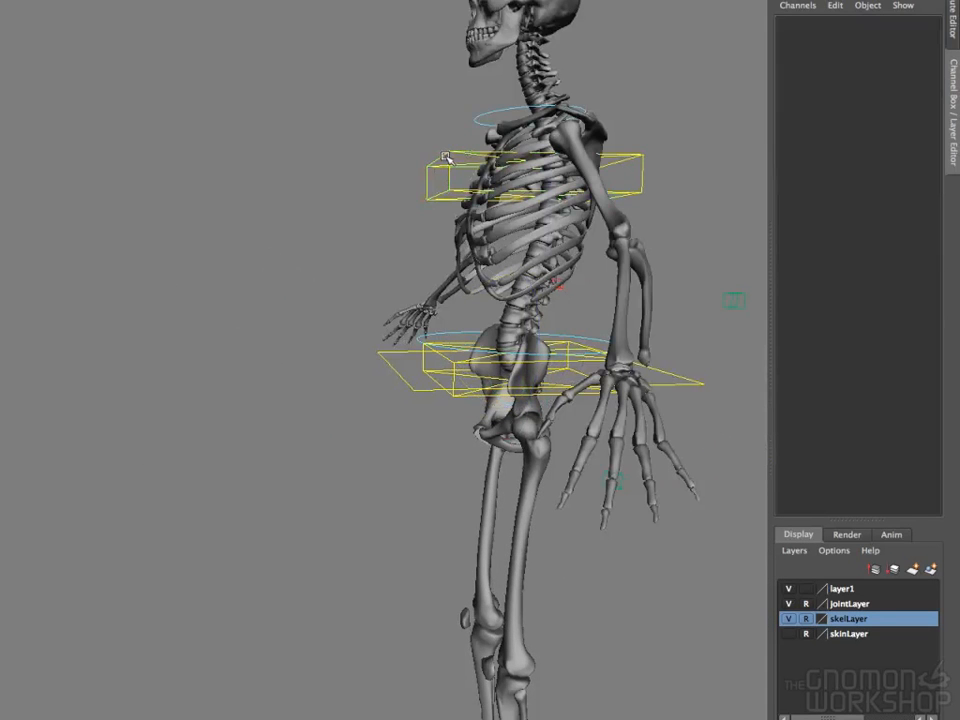
- Select the left foot control and set its Pivot attribute to ankle
left_click(495, 170)
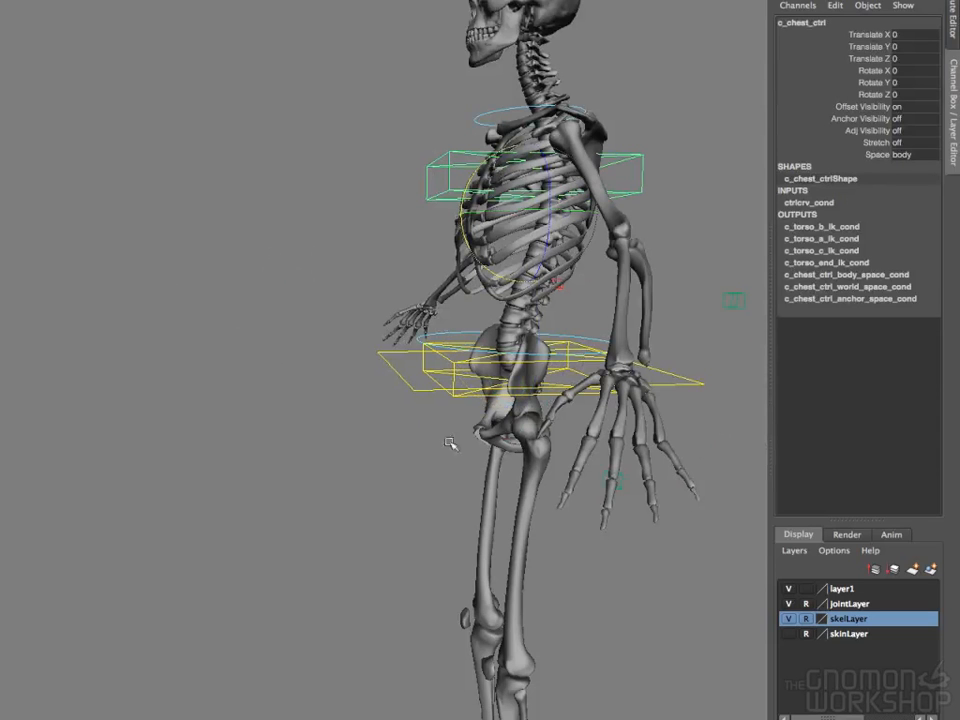
left_click_drag(542, 508, 505, 531, "alt")
middle_click_drag(505, 531, 434, 238, "alt")
right_click_drag(477, 359, 596, 385, "alt")
middle_click_drag(539, 388, 540, 318, "alt")
mouse_move(540, 318)
left_mouse_down("alt")
mouse_move(531, 328)
mouse_move(544, 332)
left_mouse_up("alt")
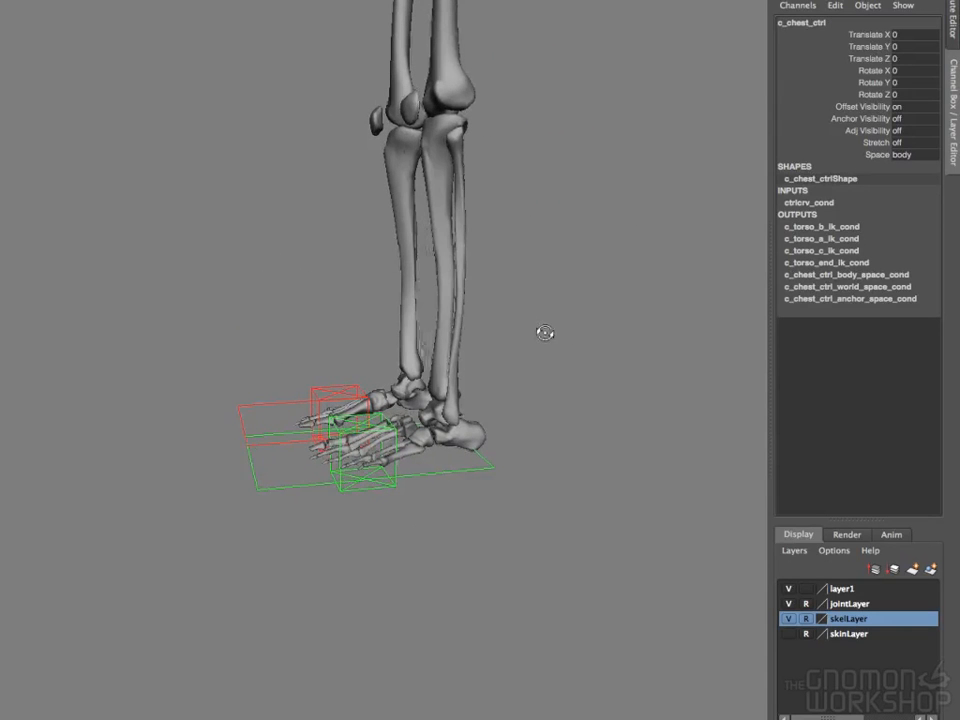
left_click(394, 468)
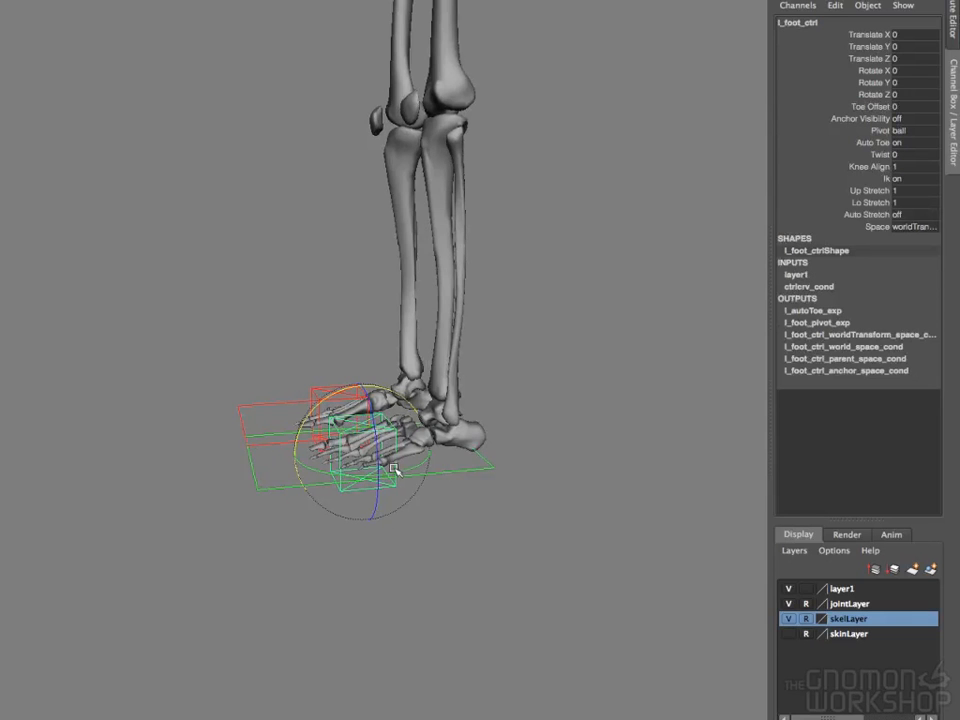
left_click_drag(405, 508, 389, 491, "alt")
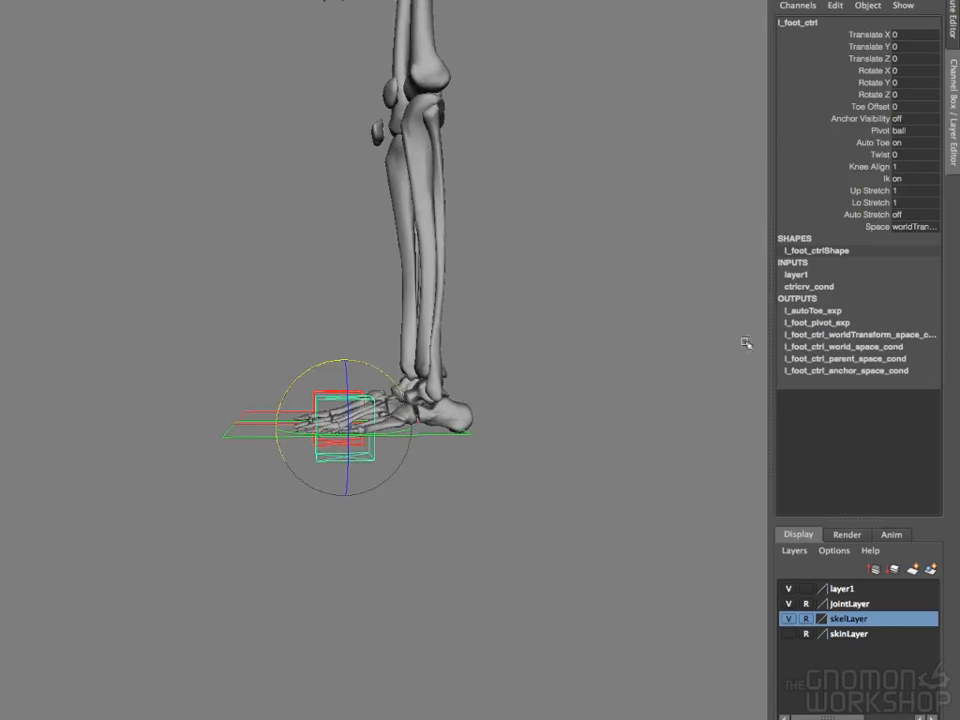
left_click(910, 132)
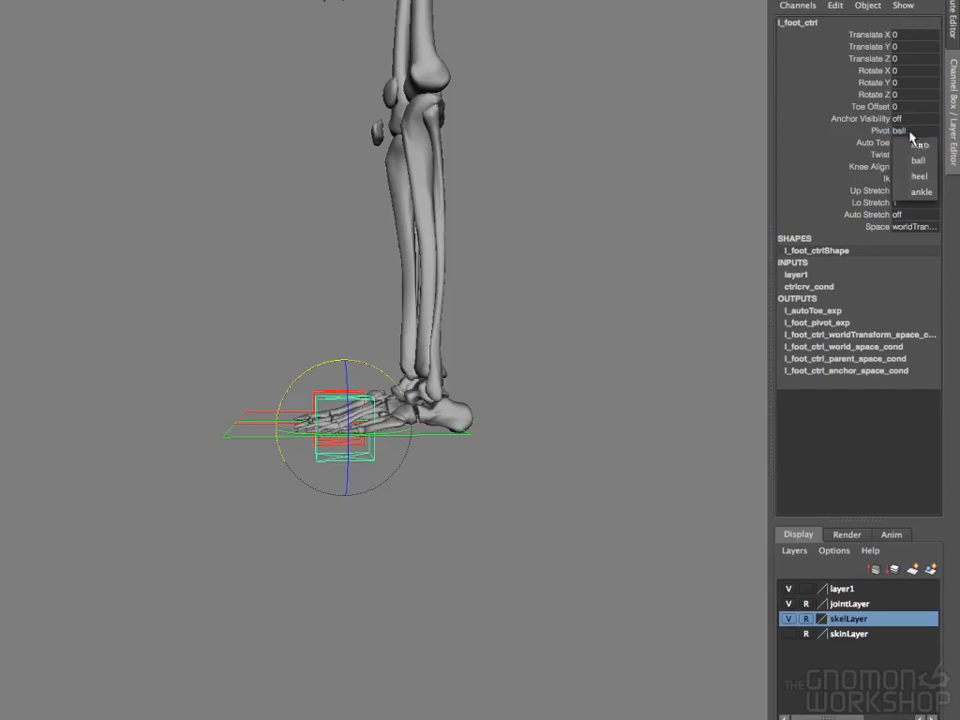
left_click(920, 192)
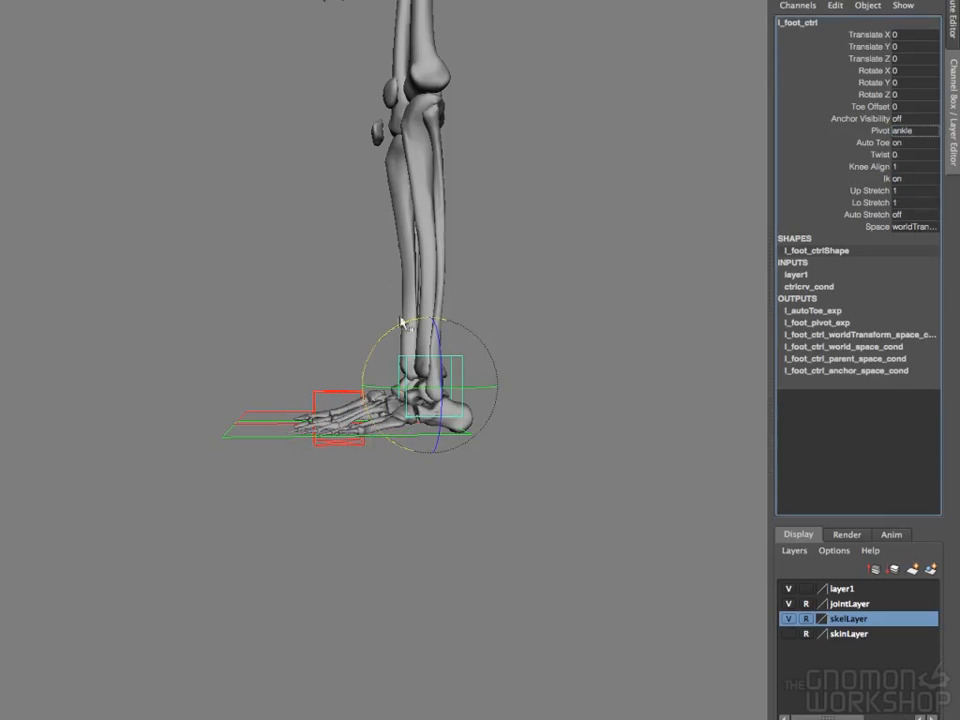
- Lift the left foot control to about -1.081, 14.268, 7.783 and rotate it about 60.1° around X from the ankle
left_click(409, 321)
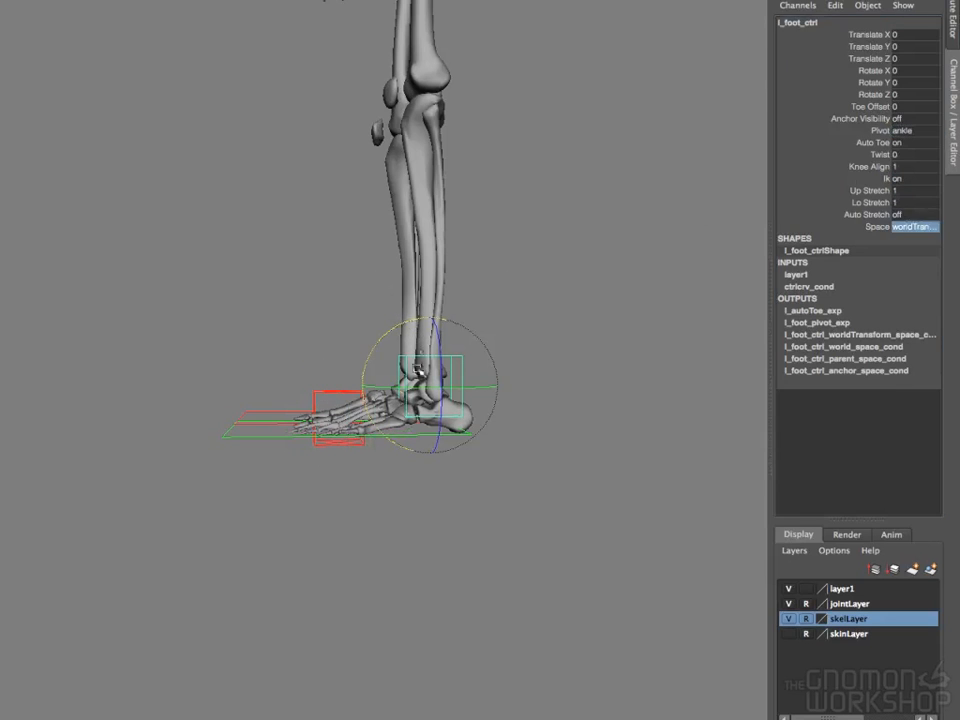
key("w")
left_click_drag(428, 385, 378, 290)
key("e")
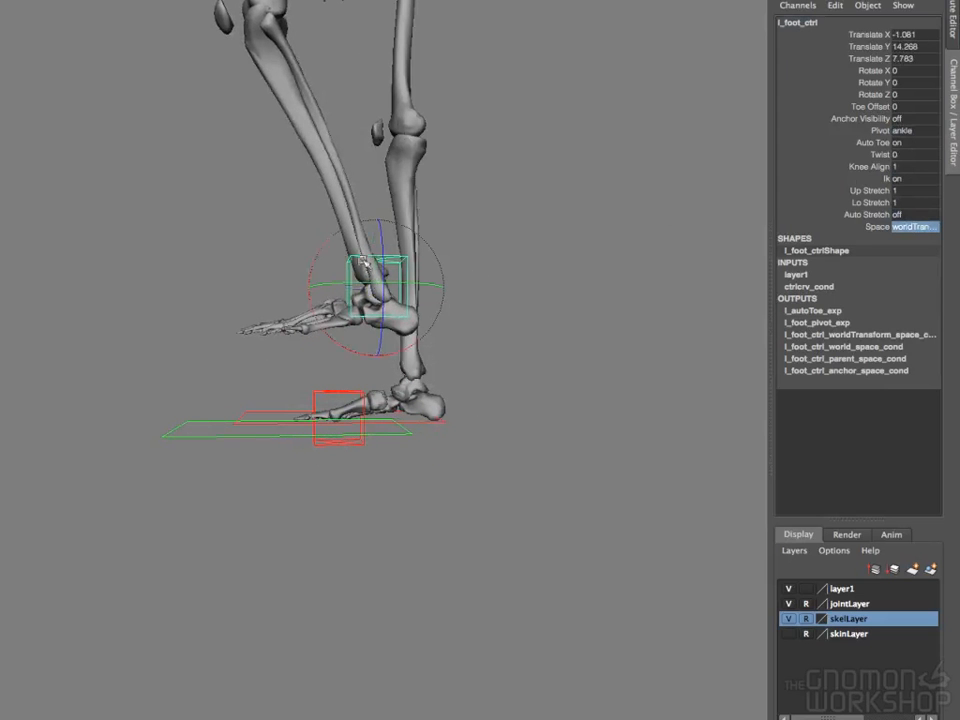
left_click_drag(326, 250, 330, 310)
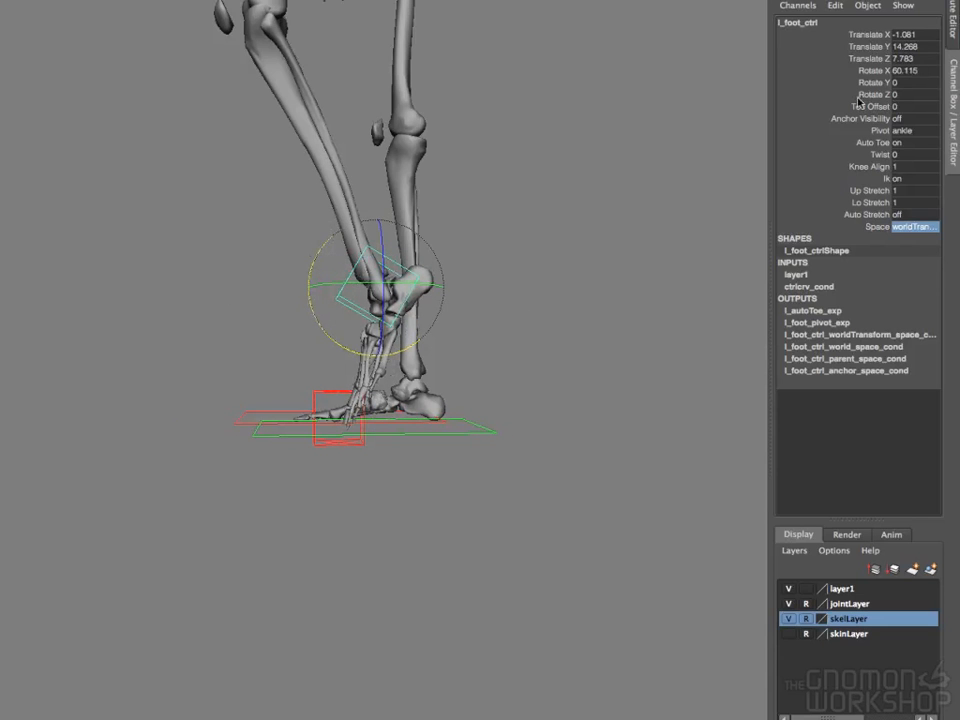
- Set the left foot control's pivot to ball and move the foot to about -0.568, 2.35, 4.869
left_click(904, 131)
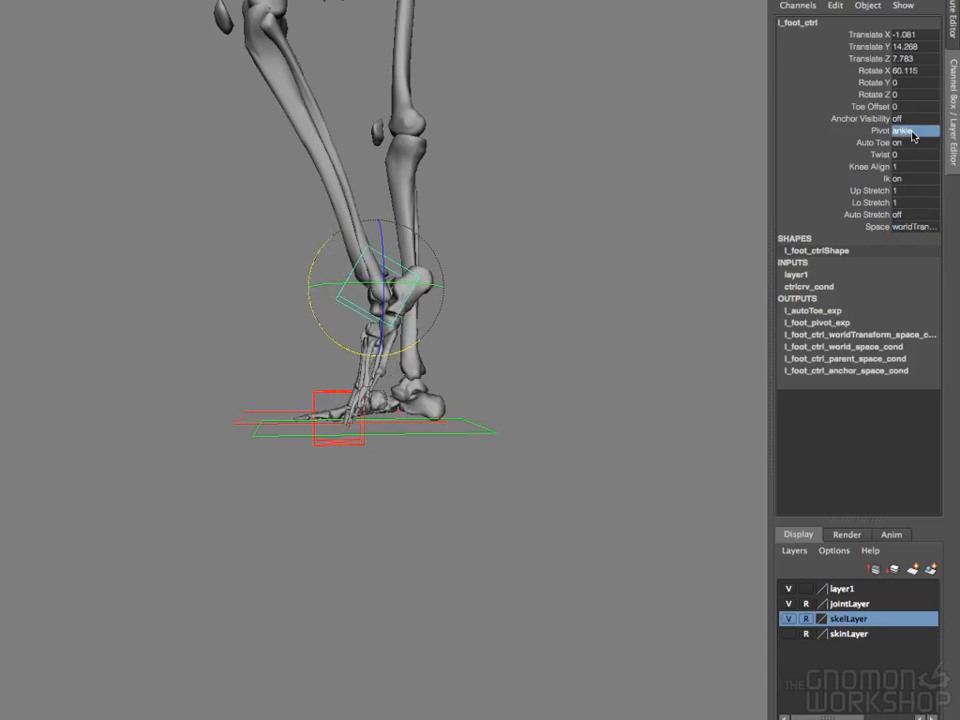
right_click(912, 134)
left_click(912, 133)
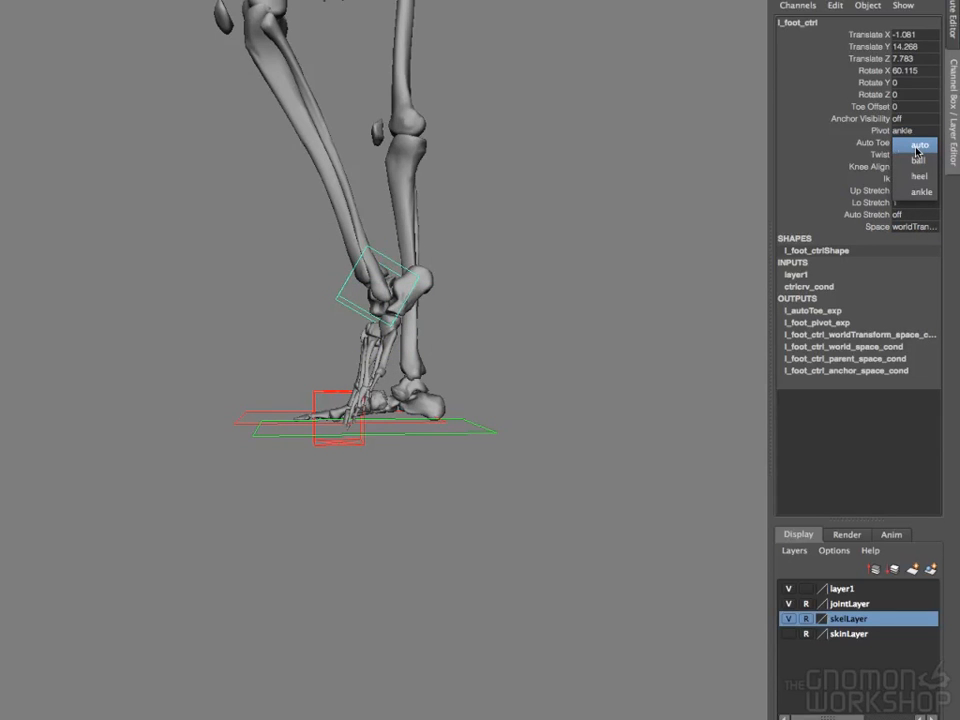
left_click(919, 160)
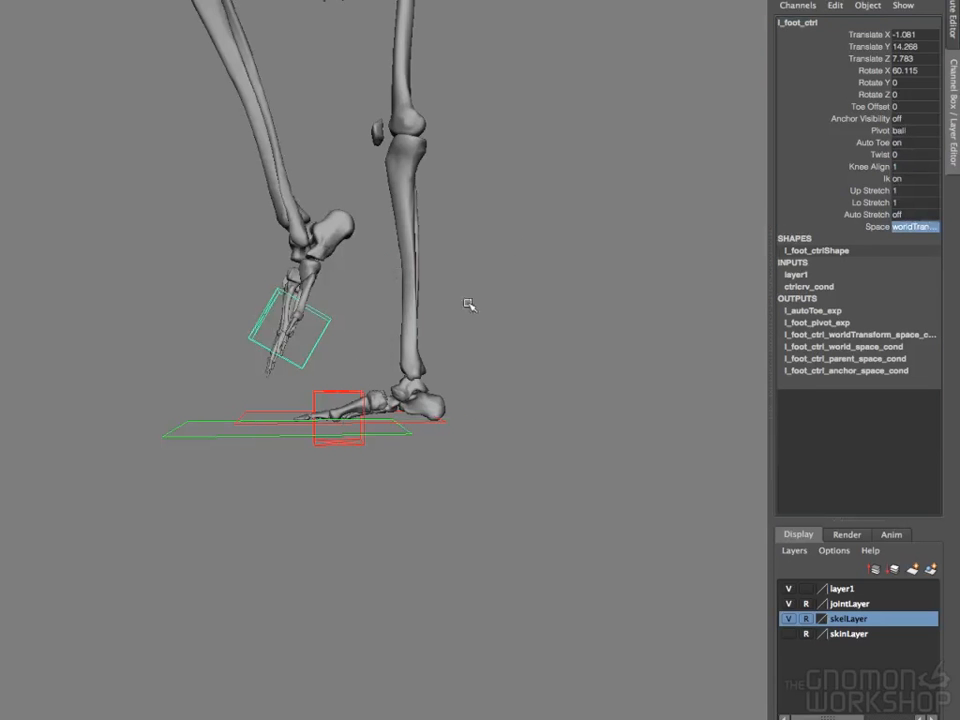
key("w")
left_click_drag(290, 328, 312, 406)
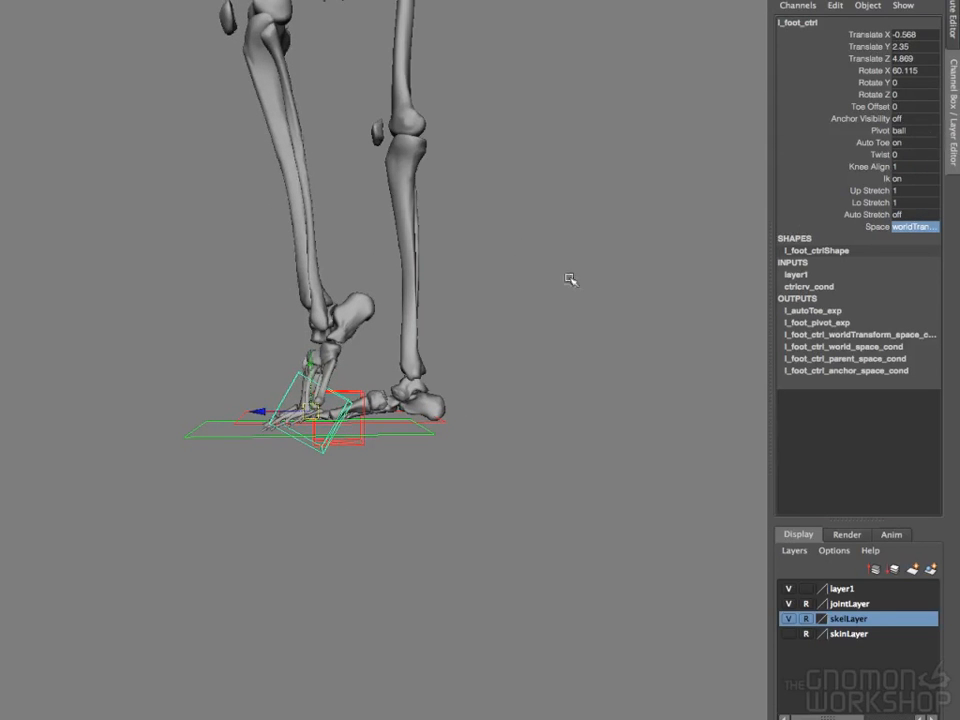
- Set the left foot control's pivot to auto
left_click(903, 131)
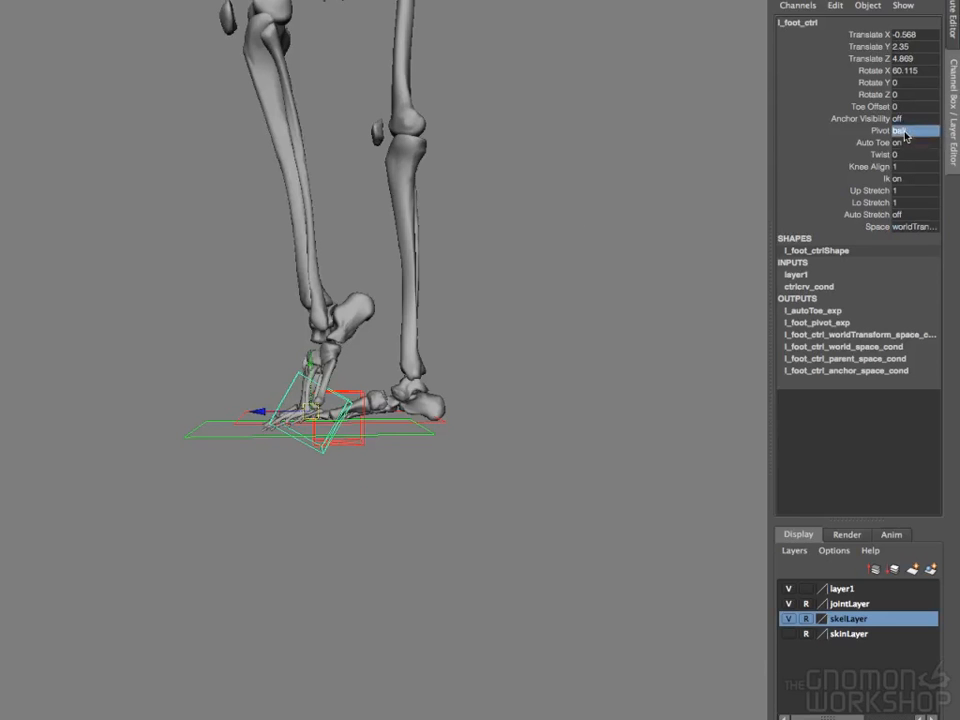
left_click(902, 133)
left_click(919, 147)
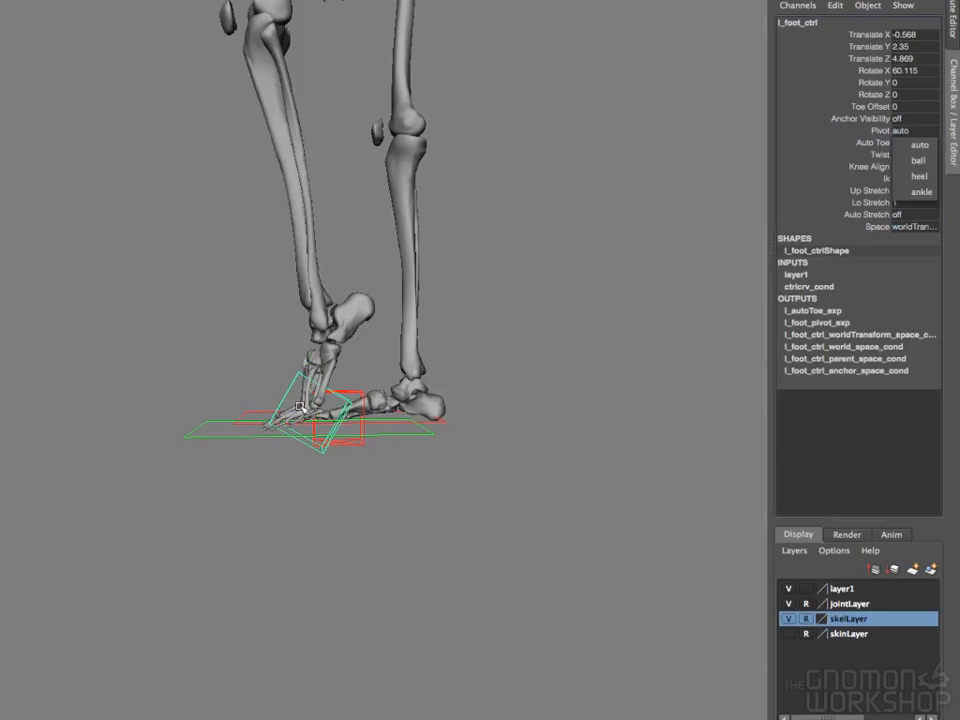
left_click(920, 147)
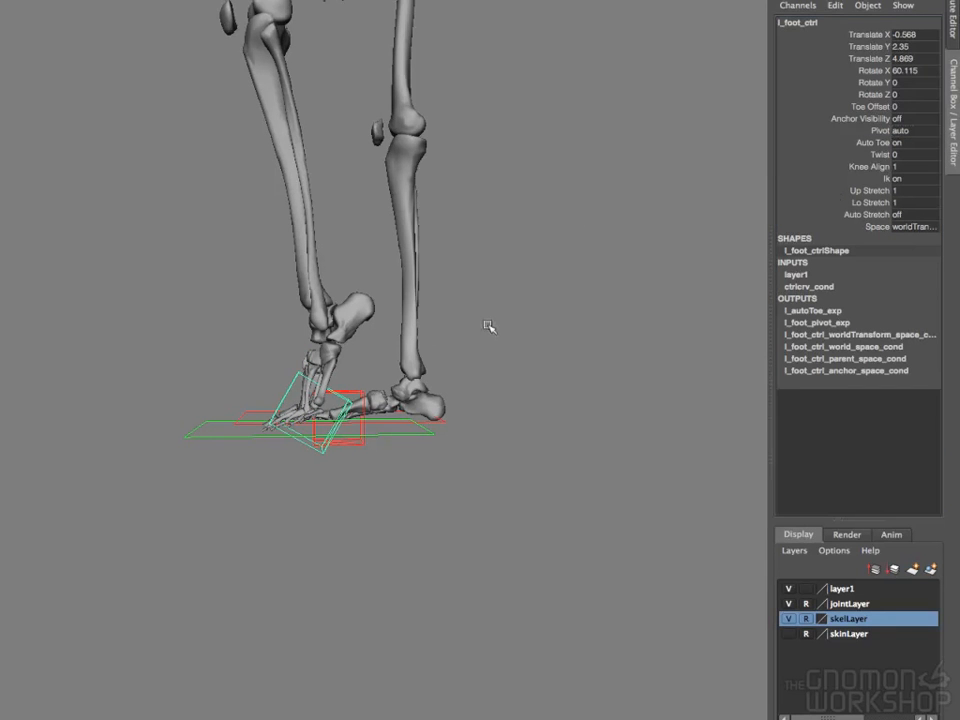
- Move the left foot control to about -1.765, -0.274, 16.288 and rotate it to about -12.9° in X and 49.4° in Y
key("e")
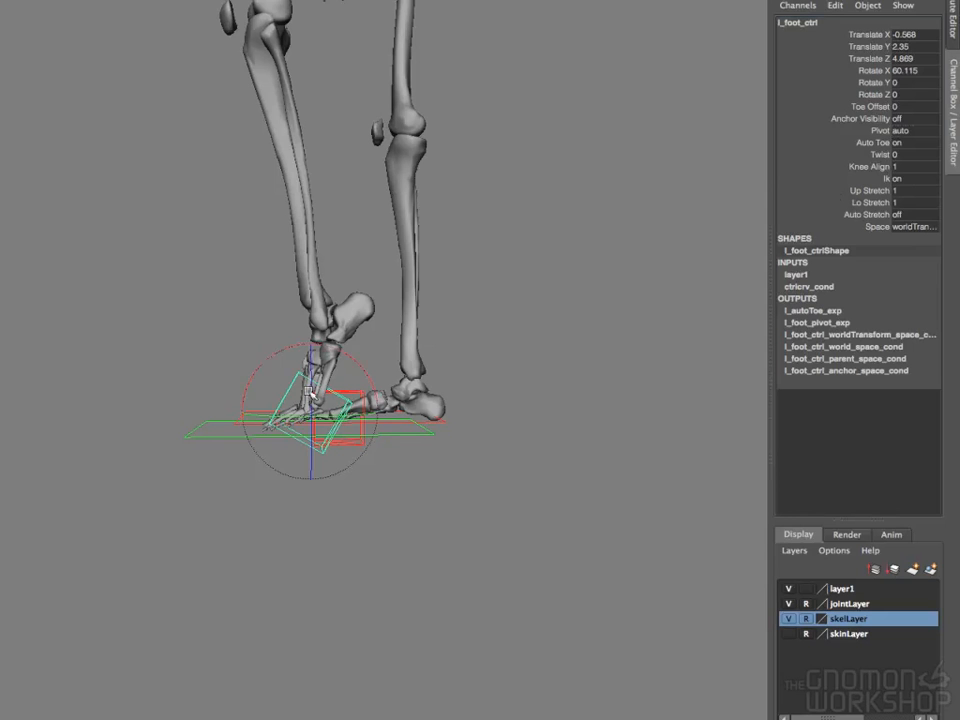
left_click_drag(271, 354, 196, 430)
key("w")
key("e")
left_click_drag(185, 378, 248, 361)
left_click_drag(365, 443, 315, 493, "alt")
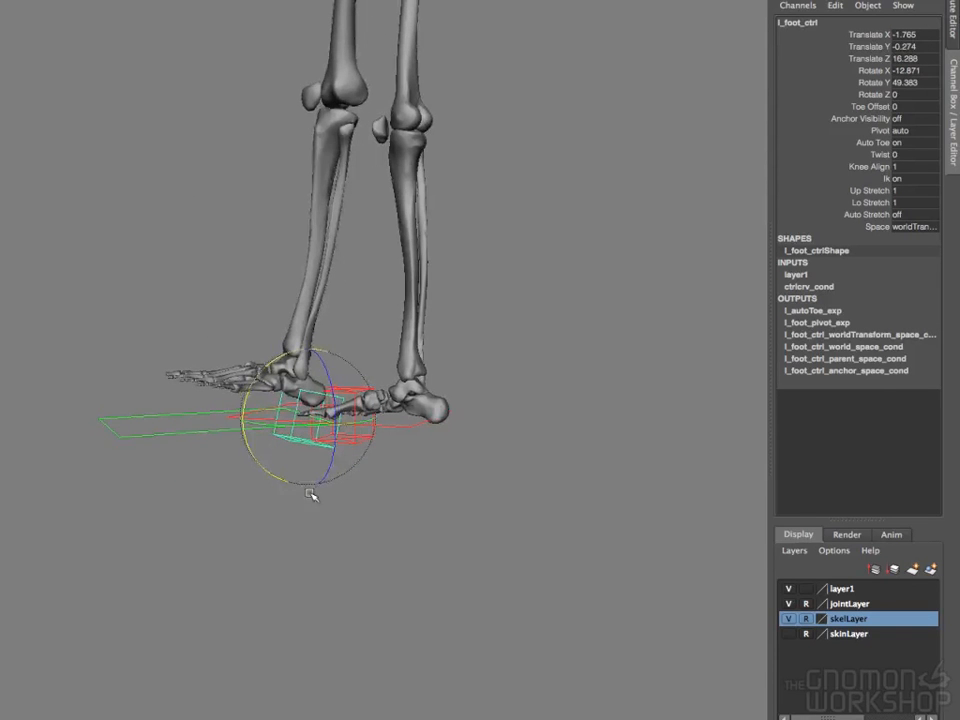
- Raise the left foot control to about -1.245, 10.636, 19.303 and rotate it to about 40.1° in X
key("w")
left_click_drag(302, 395, 294, 354)
key("e")
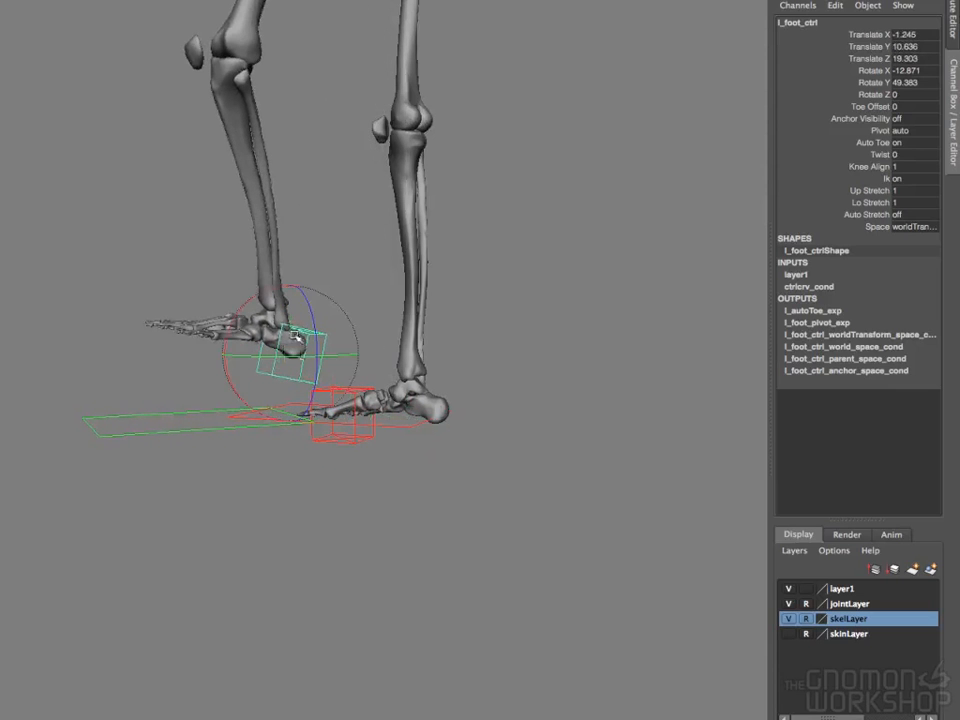
left_click_drag(266, 296, 247, 343)
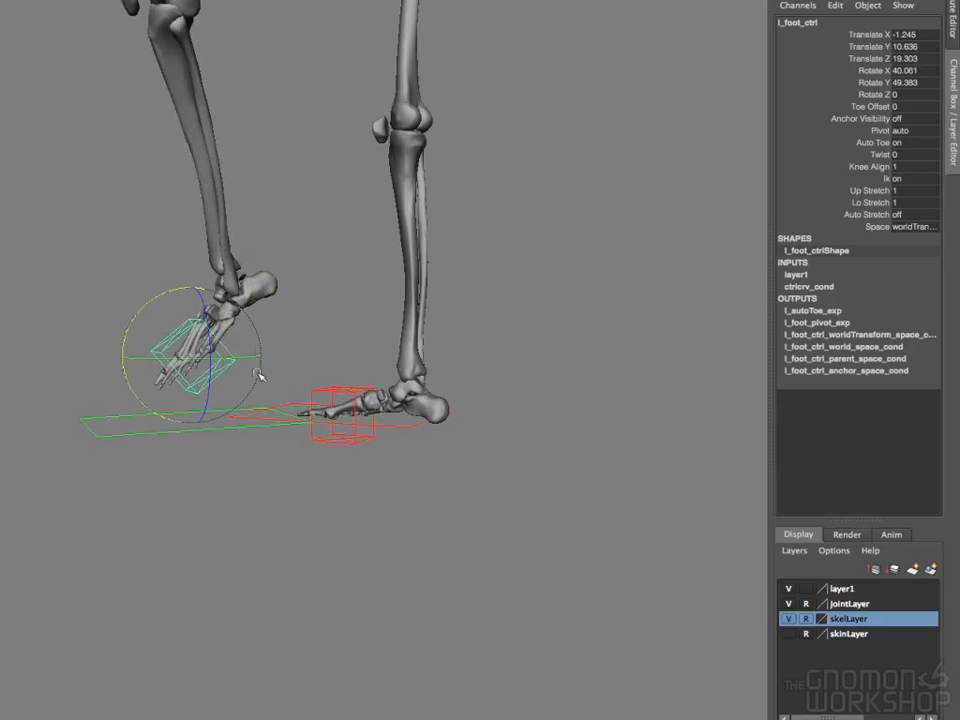
- Lower the left foot control to about -0.767, 0.143, 18.848 and try a further rotation of it
key("w")
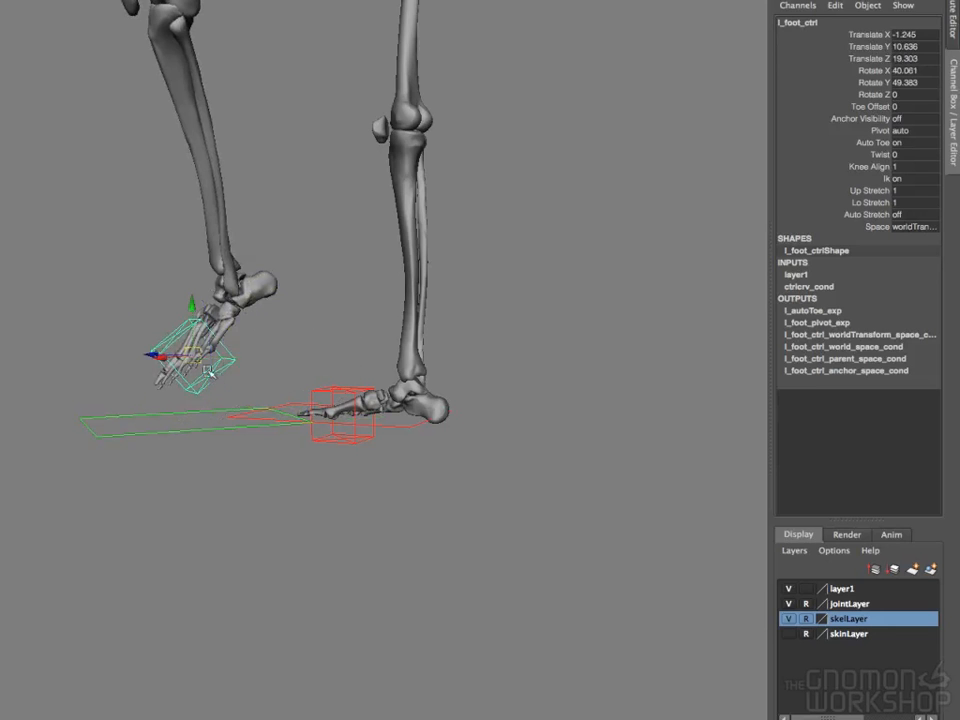
left_click_drag(191, 355, 200, 428)
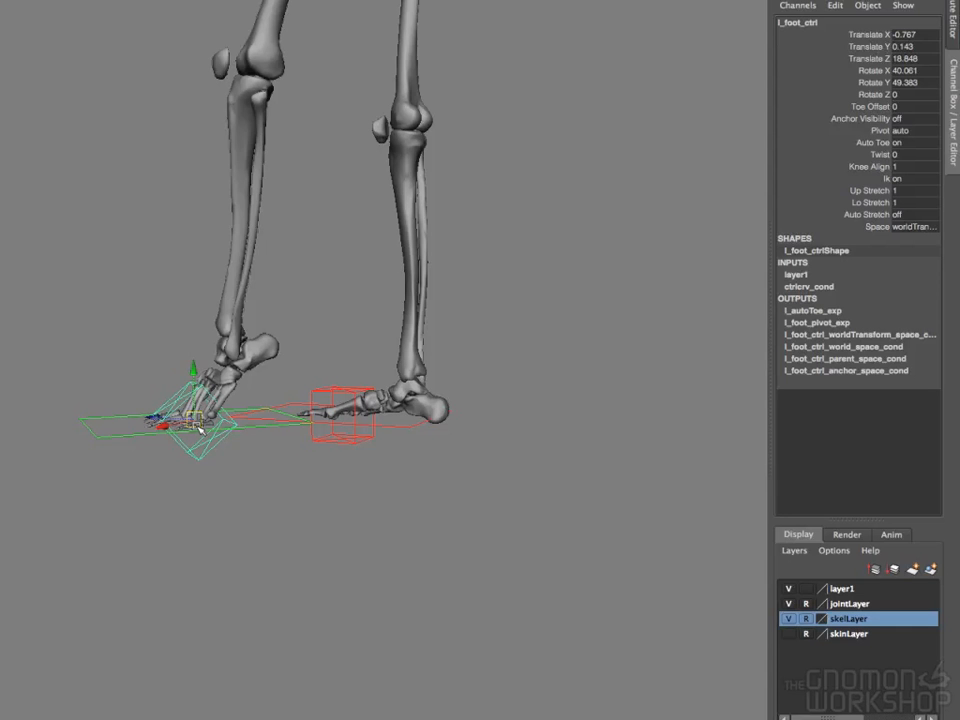
key("e")
scroll(221, 482, "up", 3)
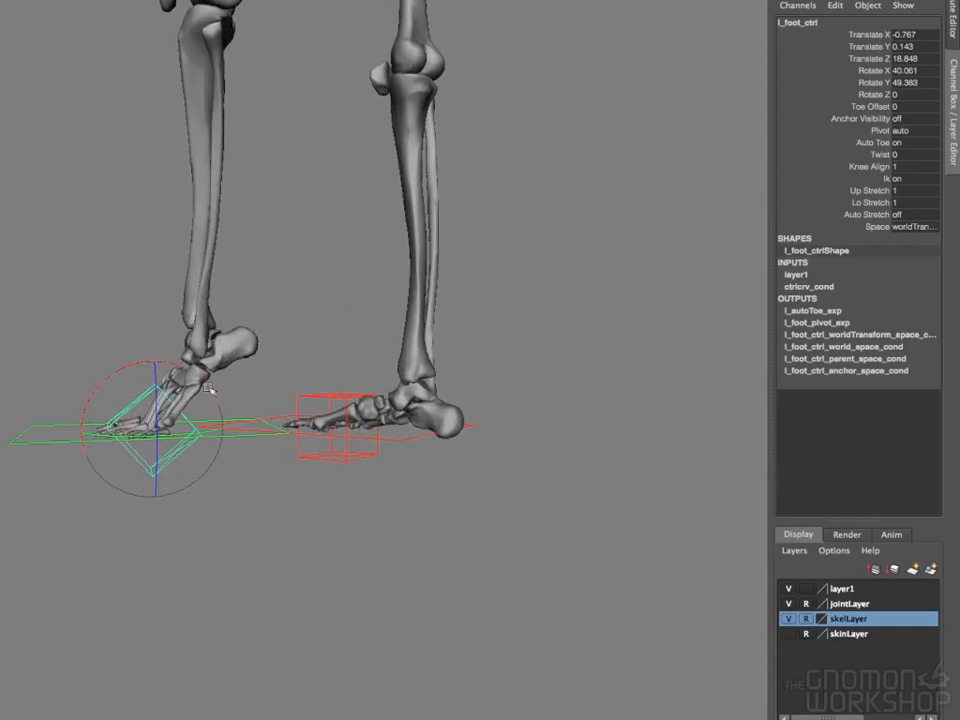
left_click_drag(217, 399, 208, 404)
- Undo the latest moves and rotations of the left foot control
key("w")
key("z")
key("z")
key("z")
key("z")
key("z")
key("z")
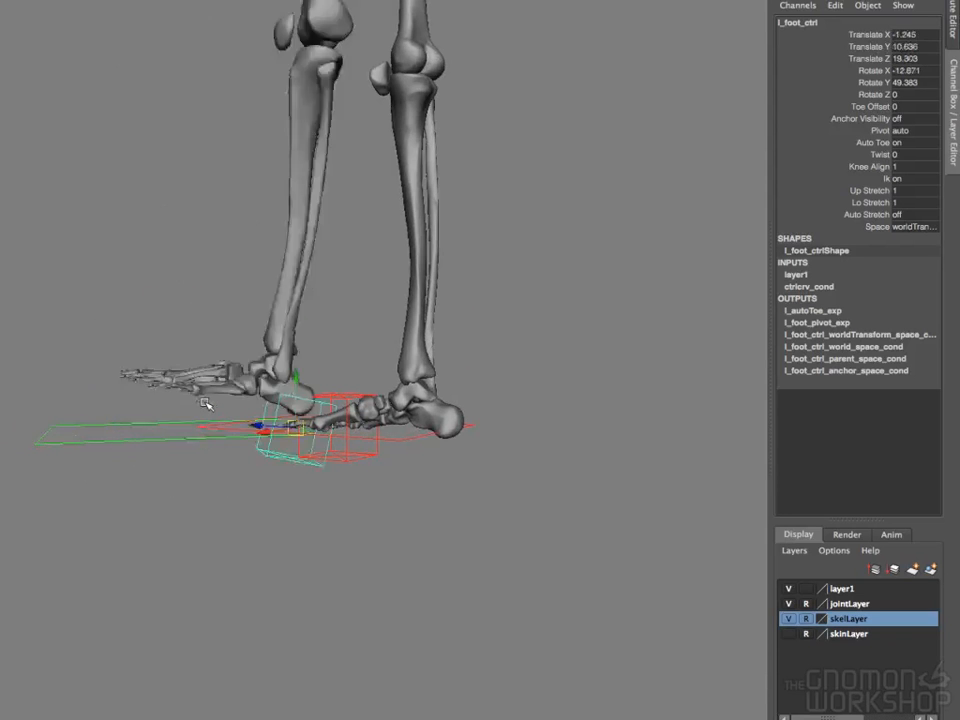
- Undo the remaining recent edits of the left foot control and set its Pivot to auto
key("z")
key("z")
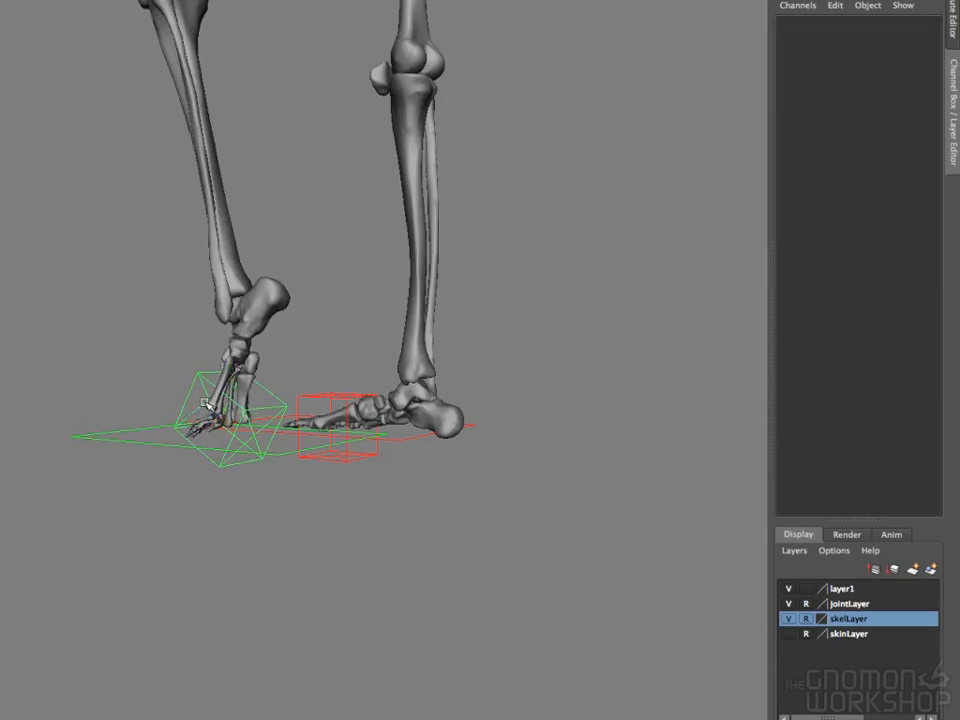
left_click_drag(261, 536, 336, 537, "alt")
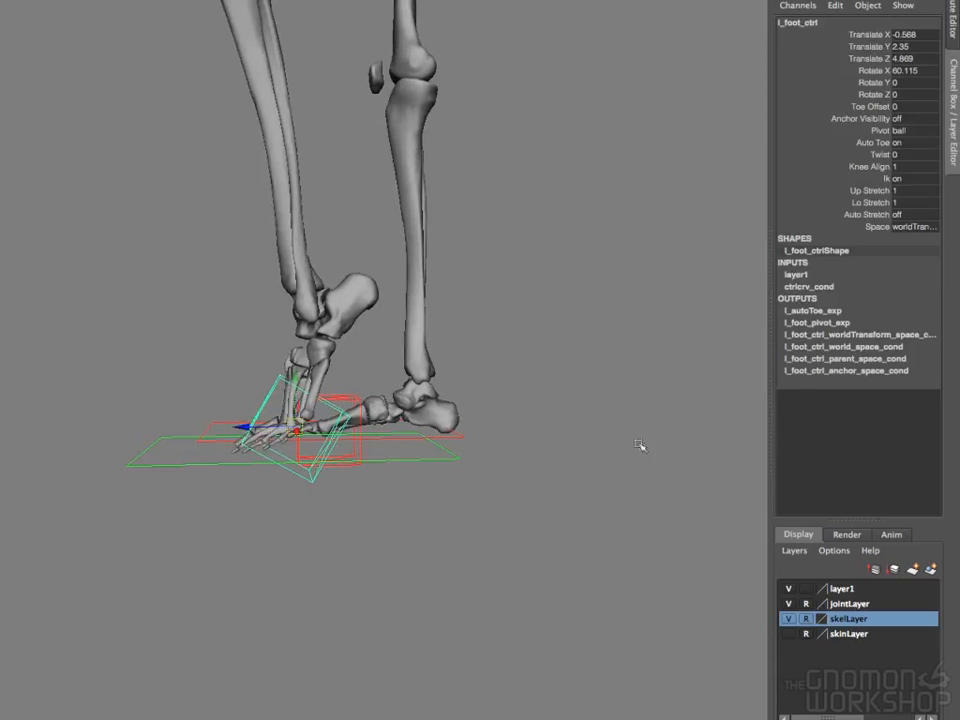
left_click(903, 132)
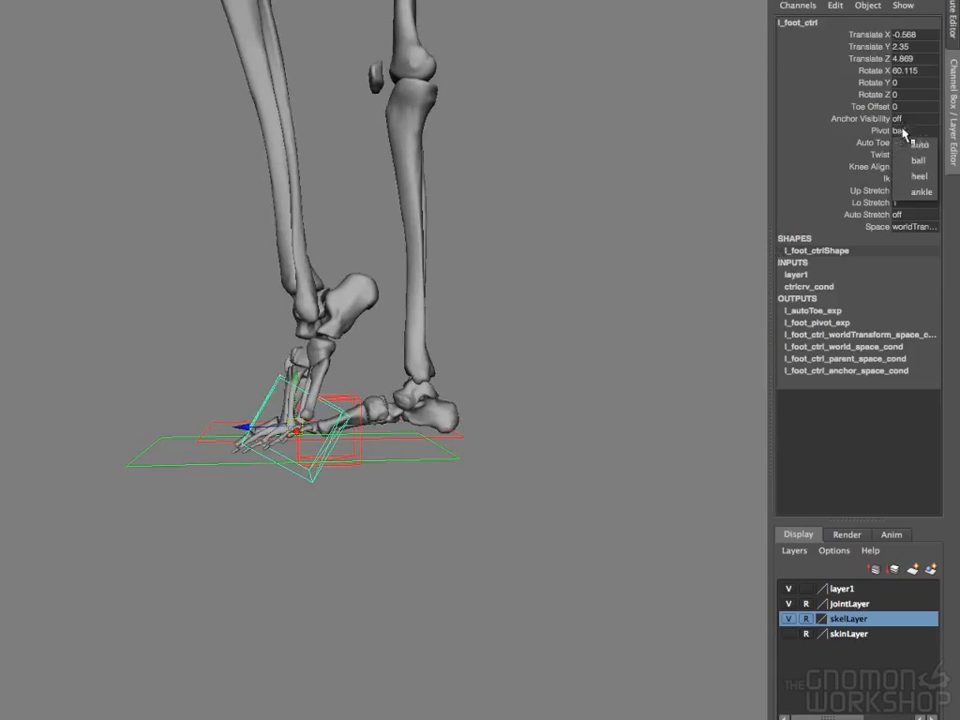
left_click(905, 143)
left_click(623, 214)
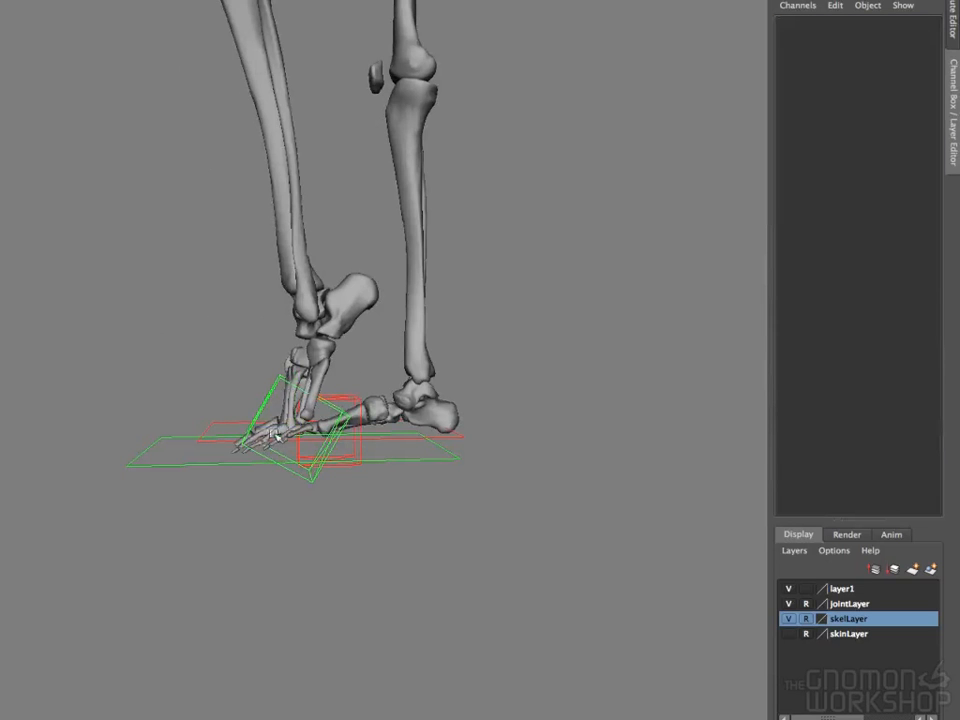
- Rotate the left foot control in X down to about 1.6°, and back up to about 38.4°
left_click(263, 411)
key("e")
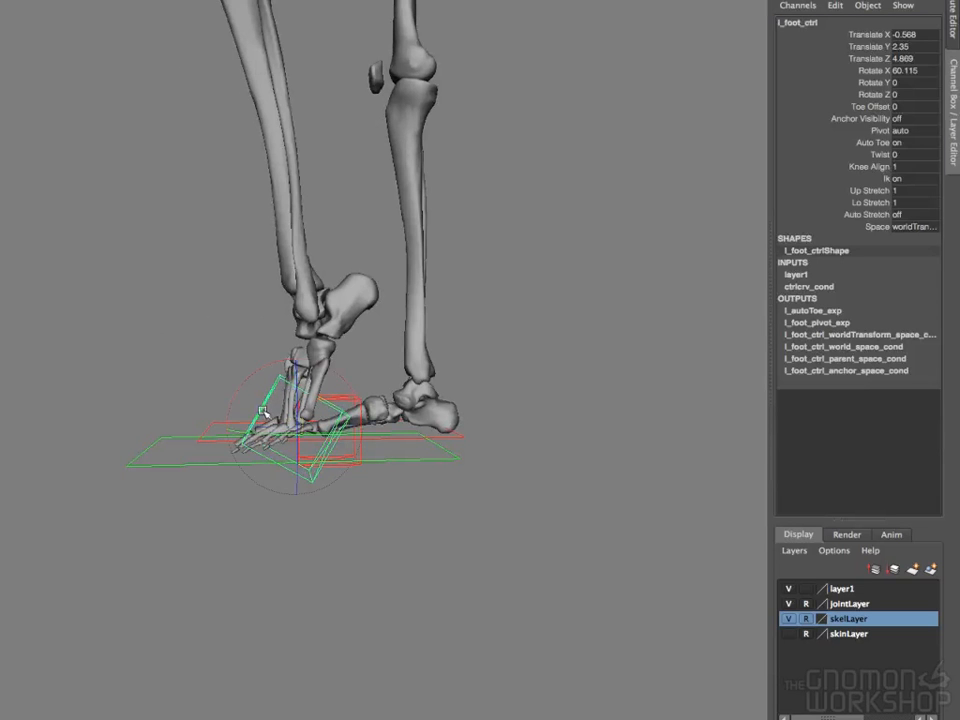
left_click_drag(336, 372, 360, 435)
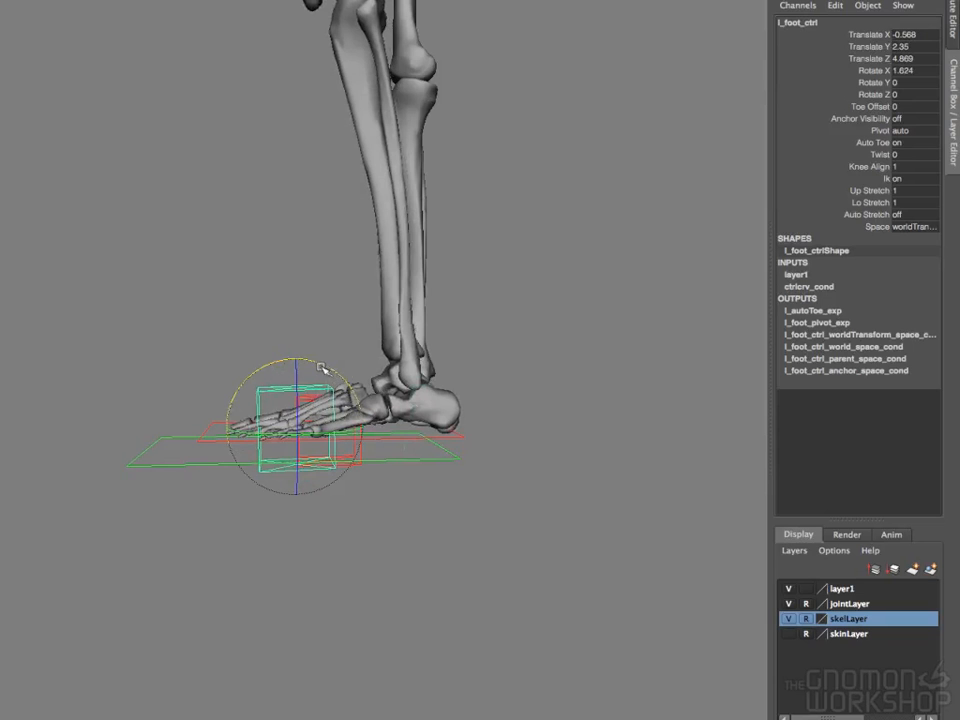
left_click_drag(322, 365, 284, 383)
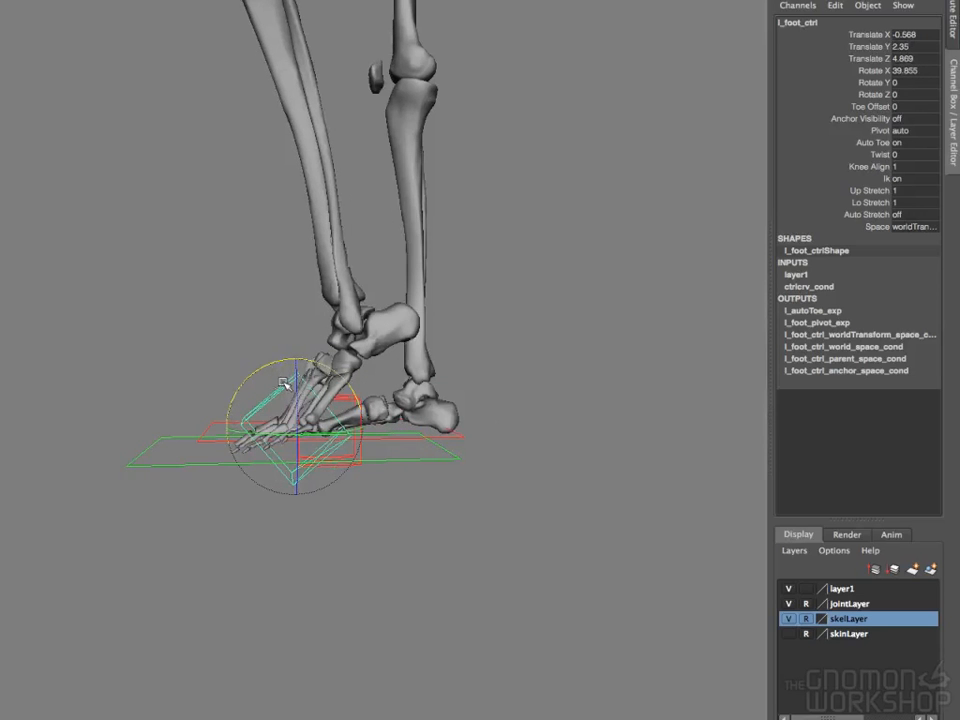
mouse_move(284, 383)
left_mouse_down()
mouse_move(340, 393)
mouse_move(285, 385)
left_mouse_up()
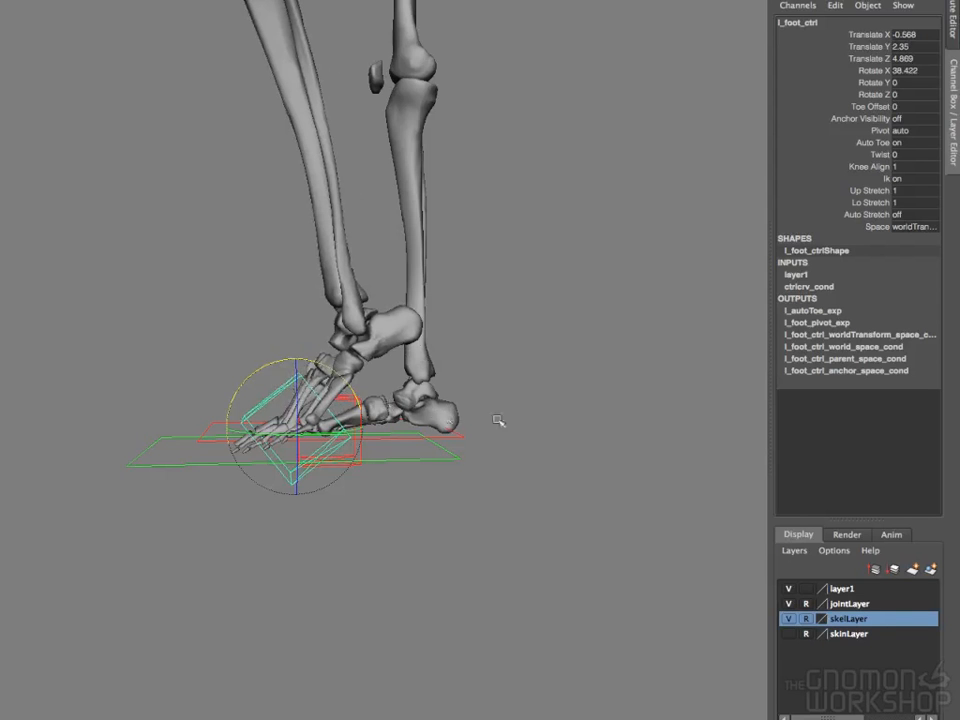
right_click_drag(443, 414, 271, 391, "alt")
middle_click_drag(309, 369, 291, 503, "alt")
left_click_drag(291, 503, 377, 512, "alt")
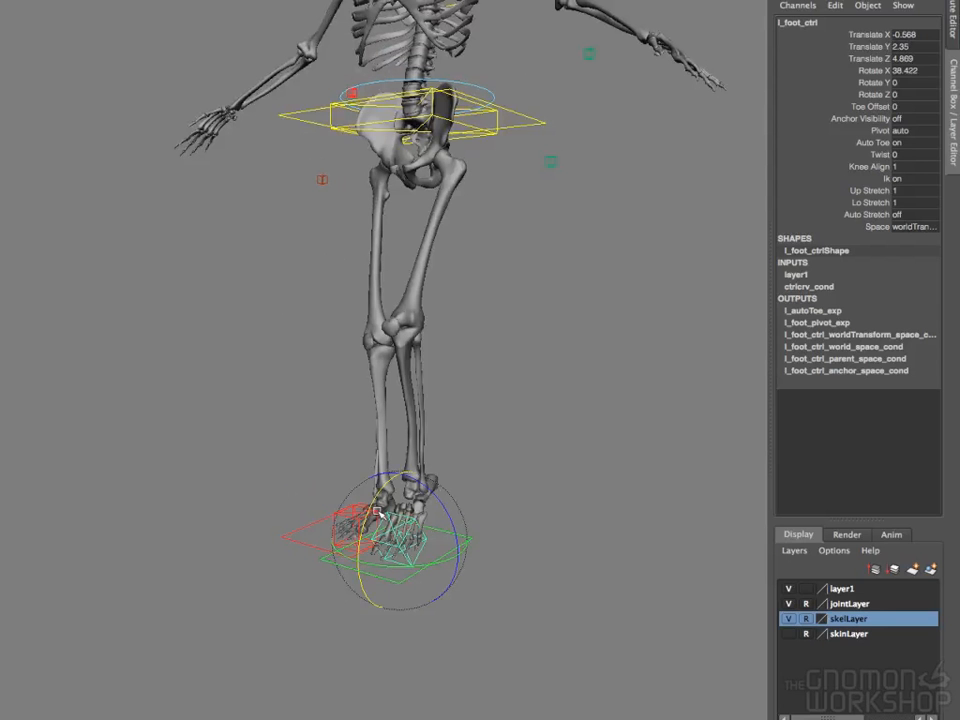